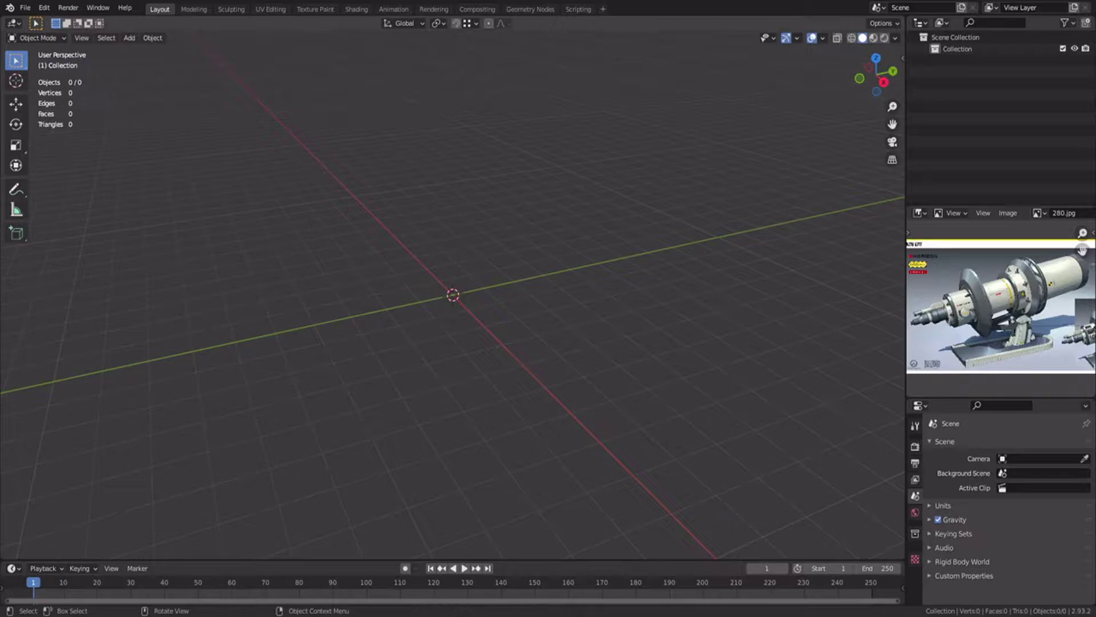
Add a mesh circle at the scene origin and extrude it about 2.25 m upward along Z.
right_click(490, 281)
scroll(523, 254, down, 2)
key(KP_7)
key(shift+a)
mouse_move(425, 270)
click(470, 291)
key(Tab)
middle_drag(470, 291, 425, 224)
key(e)
key(z)
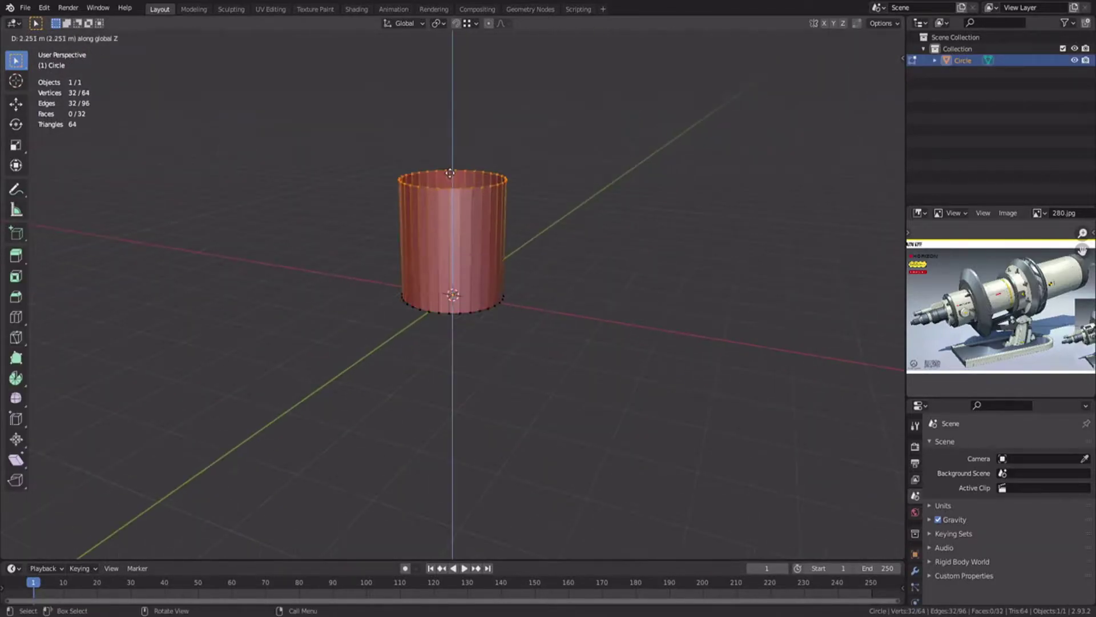
click(449, 173)
Widen the whole cylinder in the horizontal plane and raise its top edge loop along Z.
key(a)
key(s)
key(shift+z)
click(607, 223)
alt+click(506, 170)
key(g)
key(z)
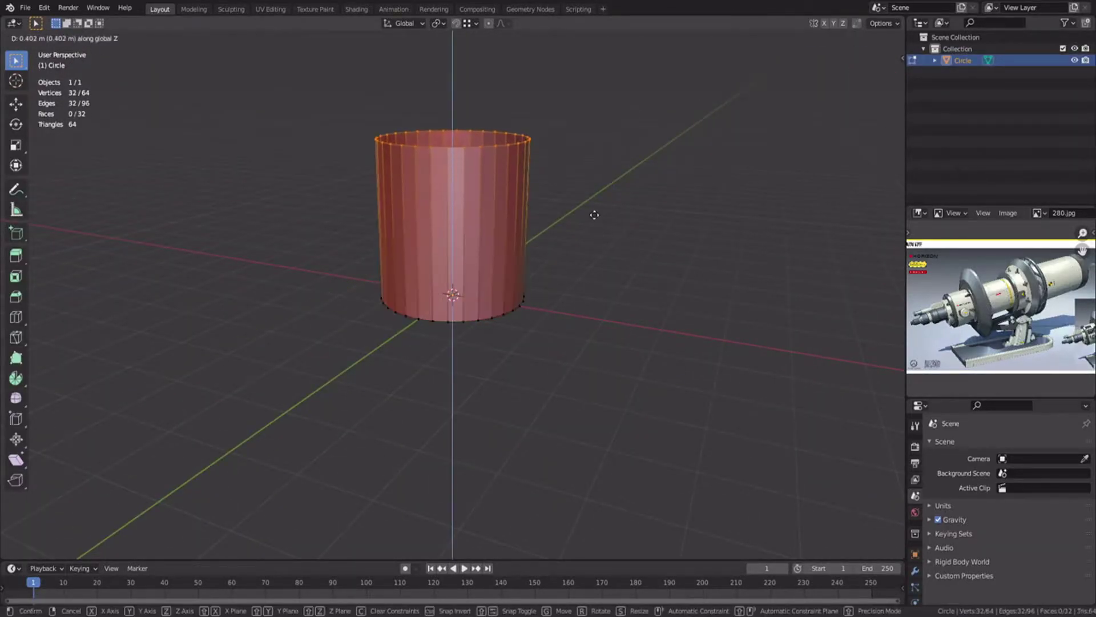
click(589, 161)
Add a level 2 Subdivision Surface modifier to the cylinder.
middle_drag(589, 162, 531, 272)
key(Tab)
key(ctrl+2)
key(Tab)
Duplicate the cylinder's top edge loop, shift the copy slightly along Z and separate it into its own object.
scroll(514, 263, up, 3)
key(2)
alt+click(490, 253)
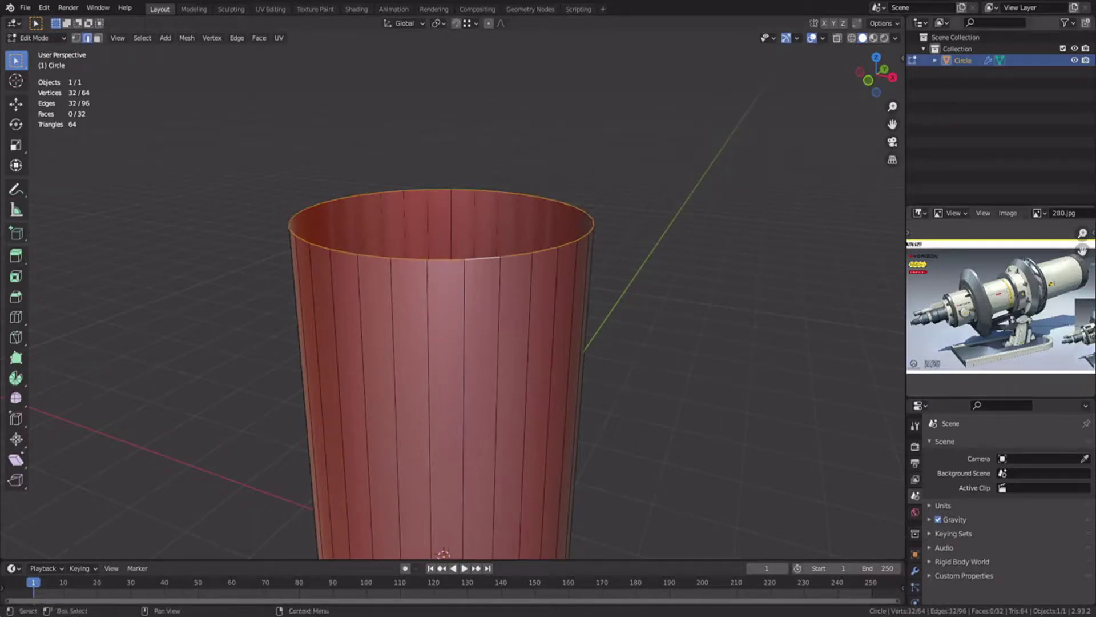
middle_drag(456, 209, 472, 171)
shift+middle_drag(471, 171, 514, 320)
scroll(483, 267, up, 2)
middle_drag(514, 320, 572, 344)
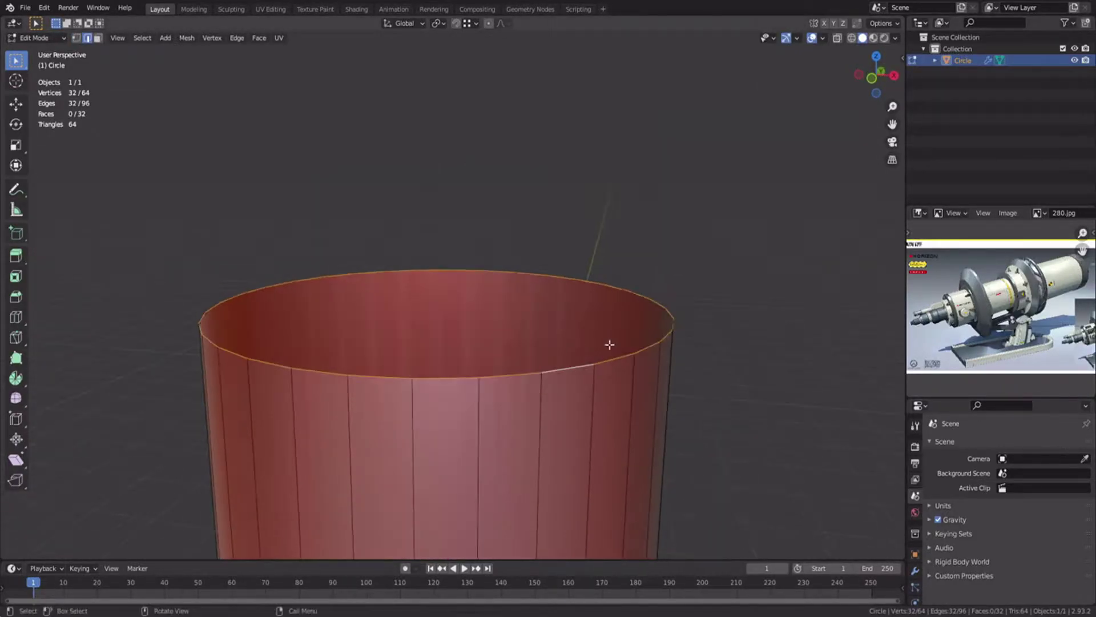
key(g)
key(z)
click(675, 377)
key(p)
key(s)
Extrude the separated loop slightly outward, then about 0.23 m up along Z to form a rim band.
key(Tab)
click(619, 370)
key(Tab)
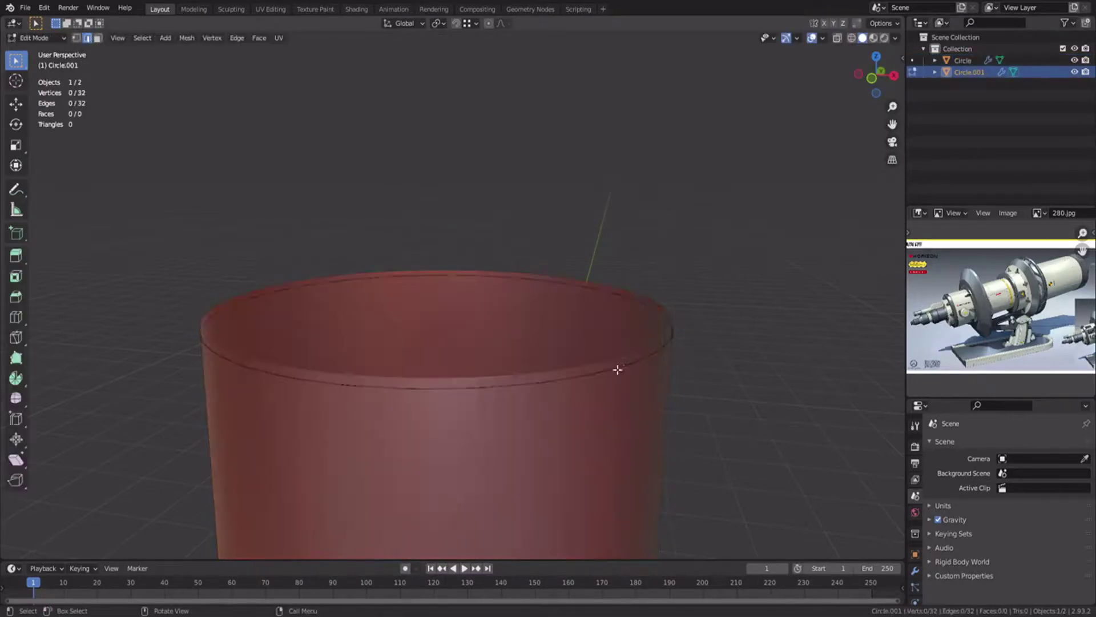
key(a)
scroll(634, 376, up, 3)
key(e)
key(s)
click(678, 392)
key(e)
key(z)
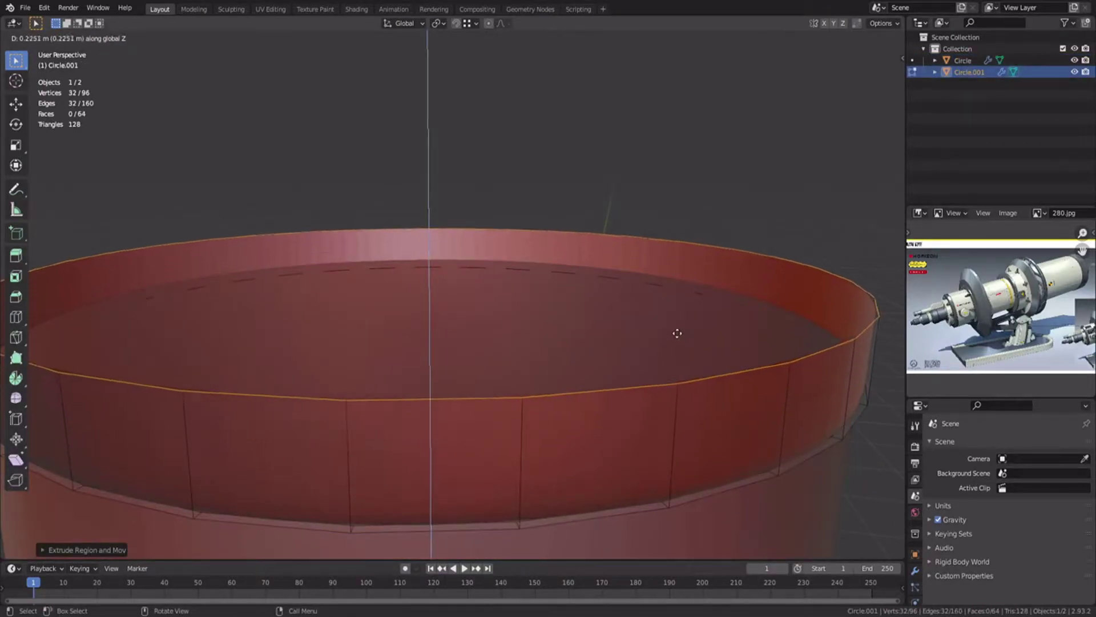
click(678, 332)
Remove the Subdivision Surface modifiers from the rim and the cylinder.
key(Tab)
click(915, 570)
click(1076, 459)
click(828, 481)
click(1076, 459)
click(797, 402)
Adjust the height of the rim's top edge loop along Z.
key(Tab)
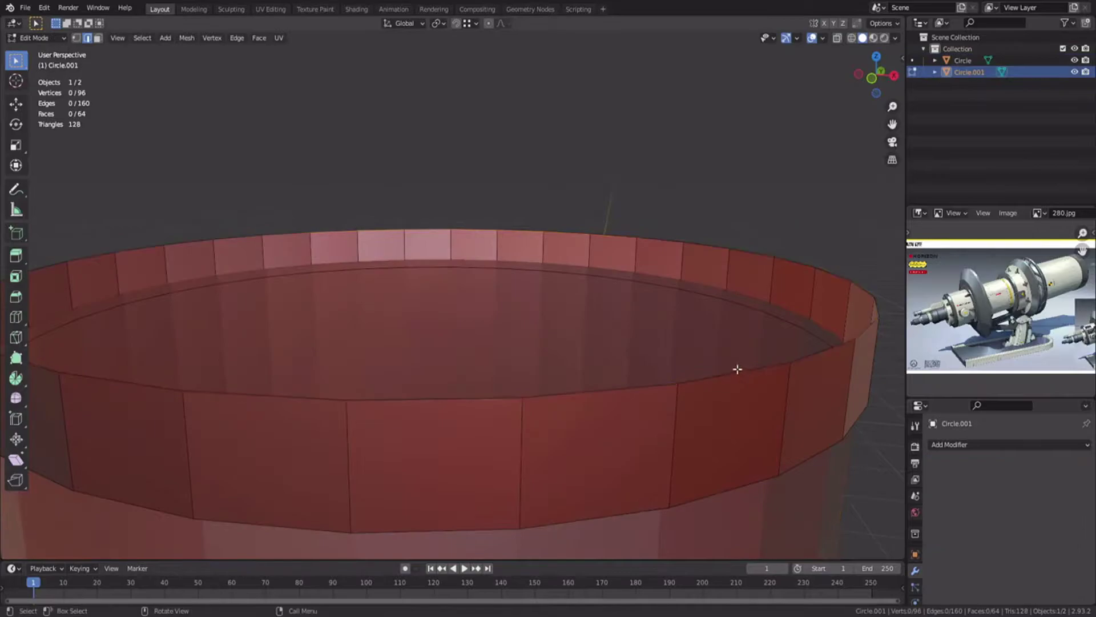
alt+click(736, 369)
scroll(736, 370, down, 5)
middle_drag(737, 369, 604, 396)
key(Tab)
middle_drag(702, 244, 574, 301)
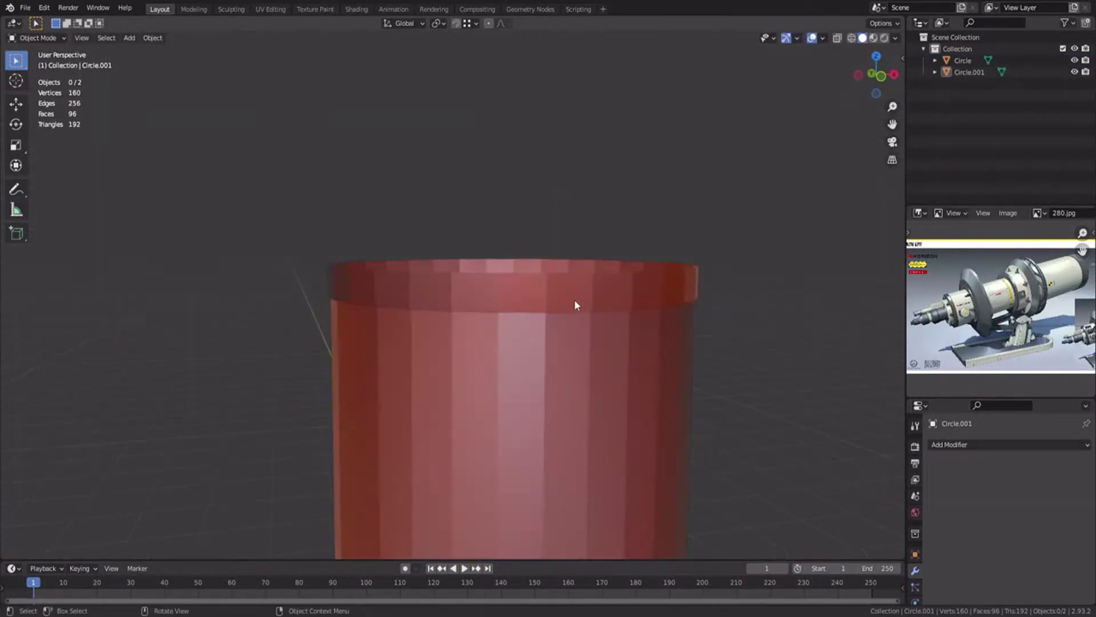
scroll(574, 301, up, 3)
key(Tab)
key(g)
key(z)
click(543, 316)
Extrude the rim's top edge loop inward, then extrude the new inner loop along Z.
middle_drag(746, 368, 741, 384)
key(e)
key(s)
click(670, 374)
key(e)
key(z)
click(685, 382)
Correct the normals of all faces on the cylinder body.
key(Tab)
key(alt+a)
scroll(605, 369, down, 5)
click(532, 357)
key(Tab)
key(a)
key(alt+n)
click(494, 343)
key(Tab)
key(alt+a)
Scale the rim object's mesh in the horizontal plane and save the file.
mouse_move(492, 368)
shift+middle_down()
mouse_move(477, 286)
mouse_move(474, 374)
shift+middle_up()
scroll(502, 320, up, 6)
key(Tab)
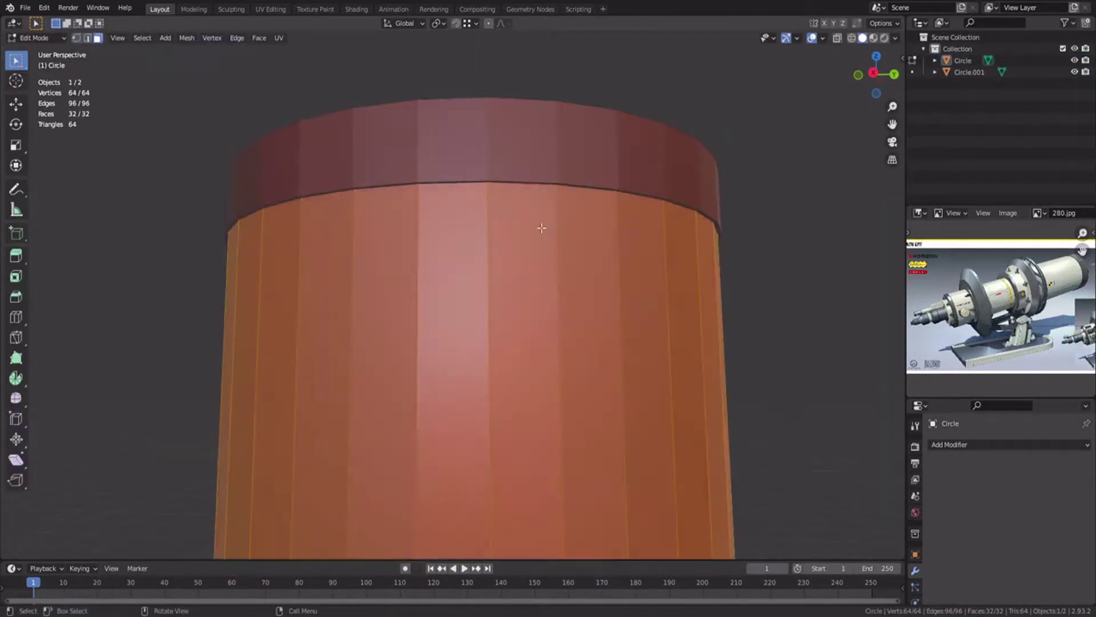
key(Tab)
click(560, 152)
key(Tab)
key(s)
key(shift+z)
click(821, 270)
key(Tab)
key(alt+a)
key(ctrl+s)
scroll(543, 366, down, 4)
shift+middle_drag(543, 365, 547, 191)
click(548, 193)
key(Tab)
scroll(588, 342, down, 2)
key(Tab)
key(alt+a)
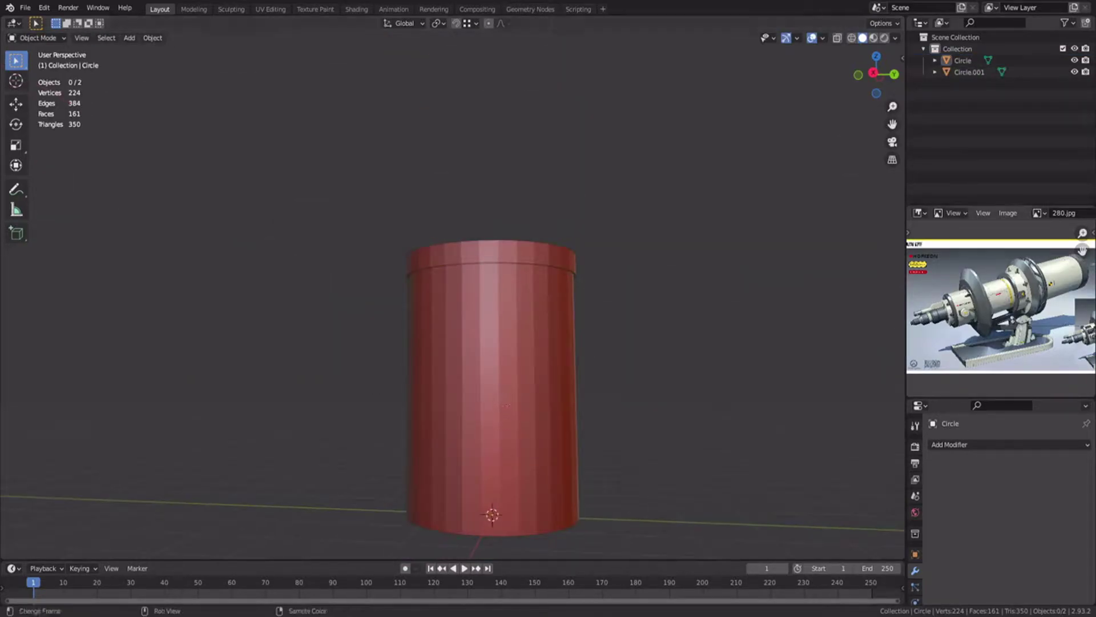
Lower the cylinder's bottom vertex ring about 1.1 m along Z.
shift+middle_drag(622, 413, 613, 335)
click(495, 357)
key(Tab)
key(1)
key(alt+z)
drag(224, 362, 645, 485)
key(alt+z)
key(g)
key(z)
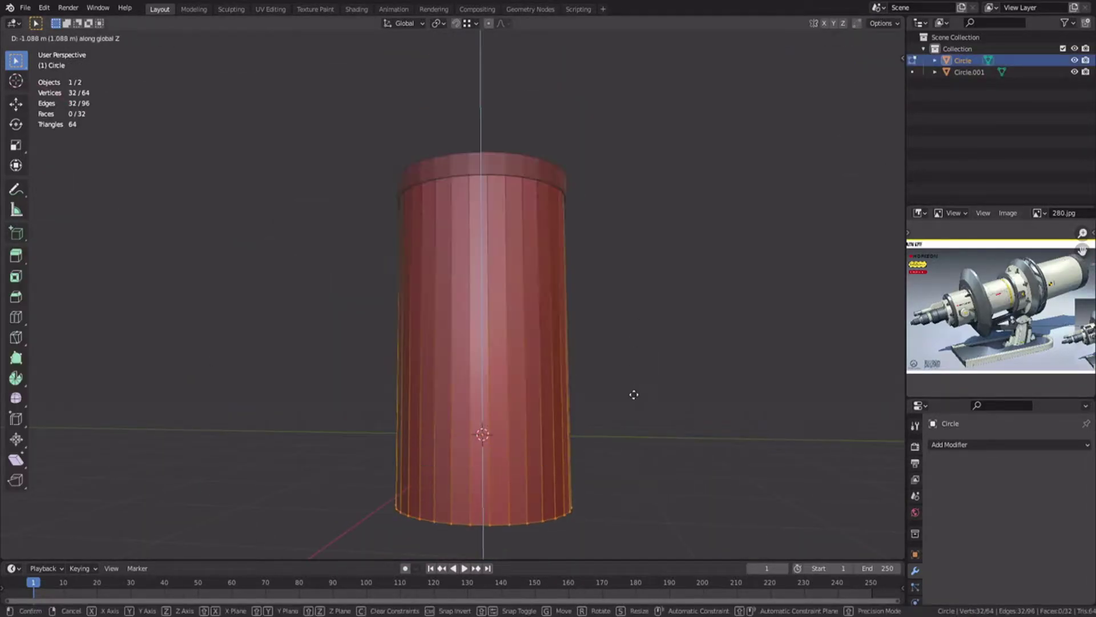
click(633, 398)
Fill the cylinder's bottom opening with a face, then duplicate that face and extrude the copy slightly downward as a thin end disc.
shift+middle_drag(525, 451, 568, 242)
key(f)
scroll(567, 242, up, 4)
key(shift+d)
key(z)
key(e)
key(z)
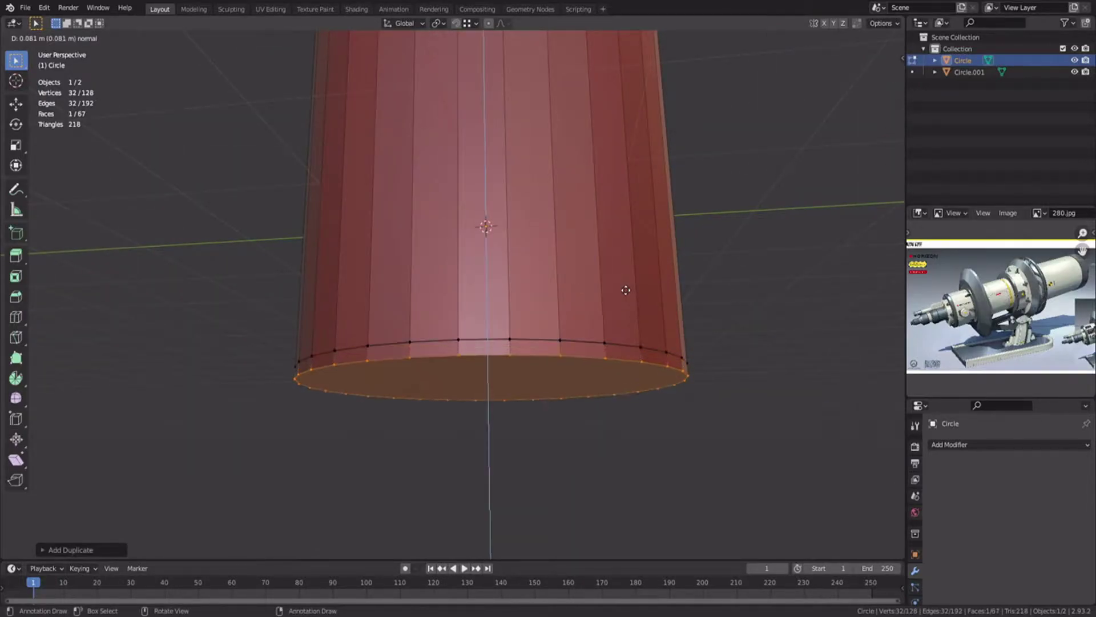
click(499, 330)
Inset the bottom face about 0.4 m and extrude it into a shallow recess, scaled to about 0.91 in the horizontal plane.
middle_drag(499, 330, 588, 320)
key(3)
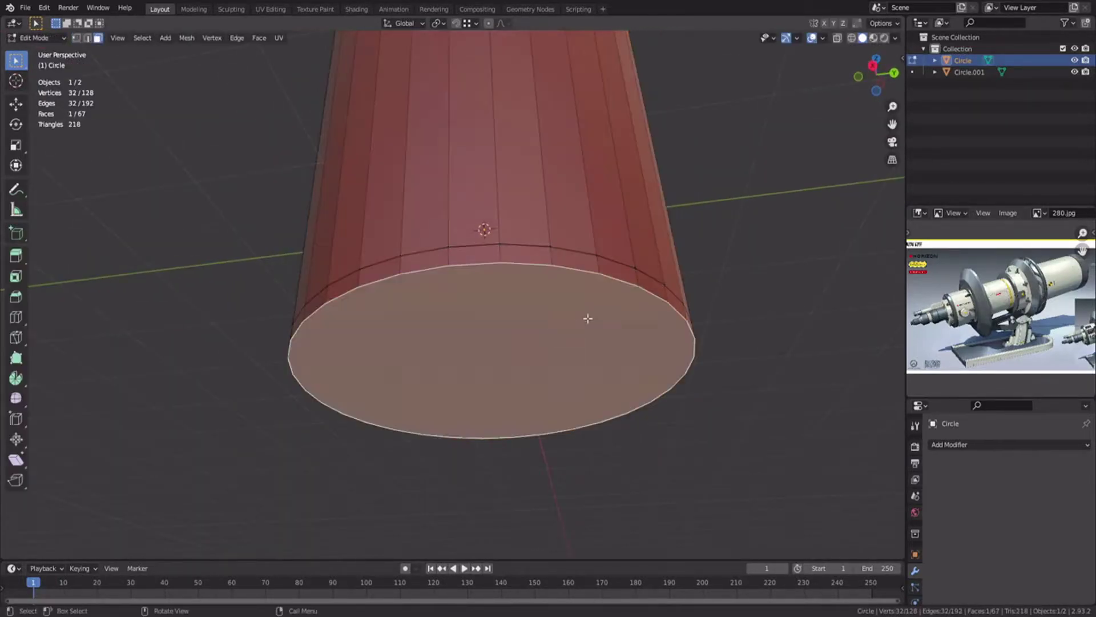
key(i)
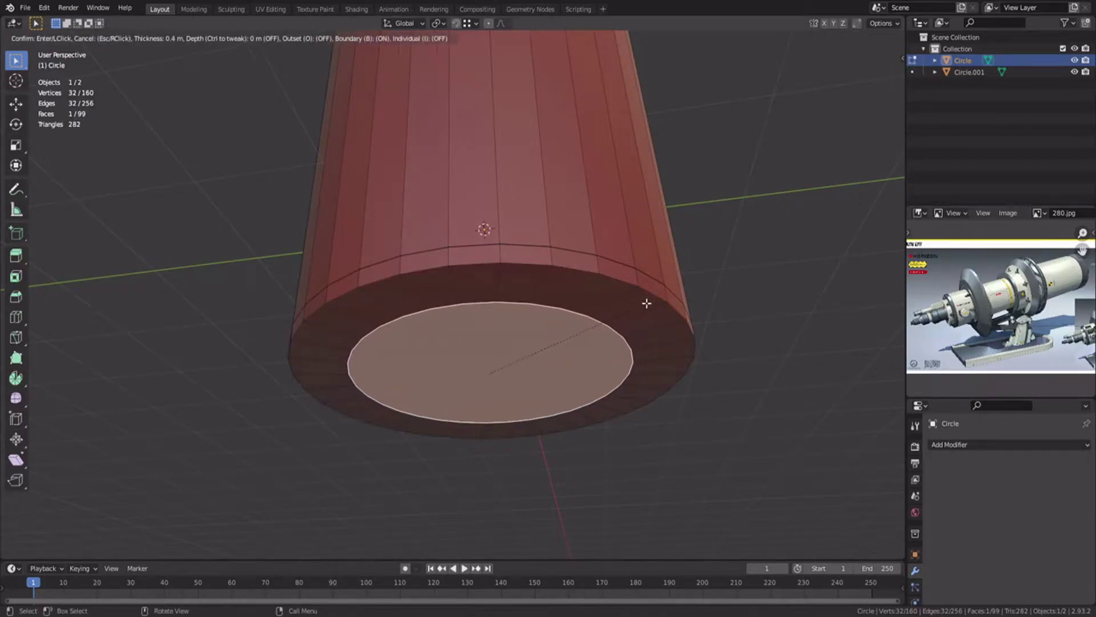
key(shift+z)
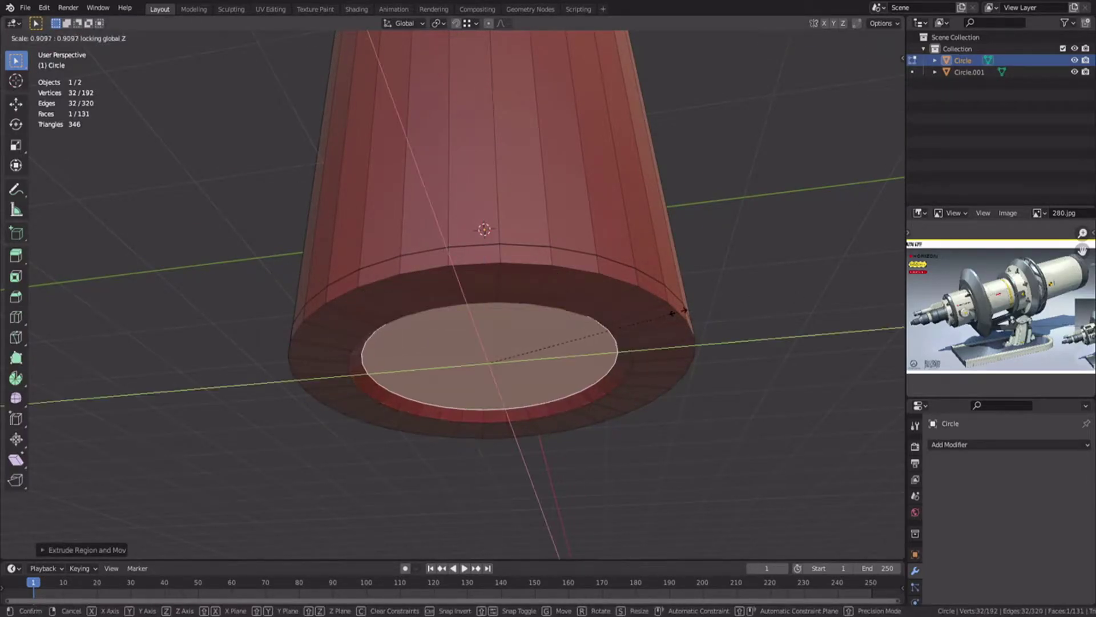
click(669, 314)
Scale the bottom recess's edge loops in the horizontal plane and save the file.
key(2)
alt+shift+click(624, 331)
key(s)
key(shift+z)
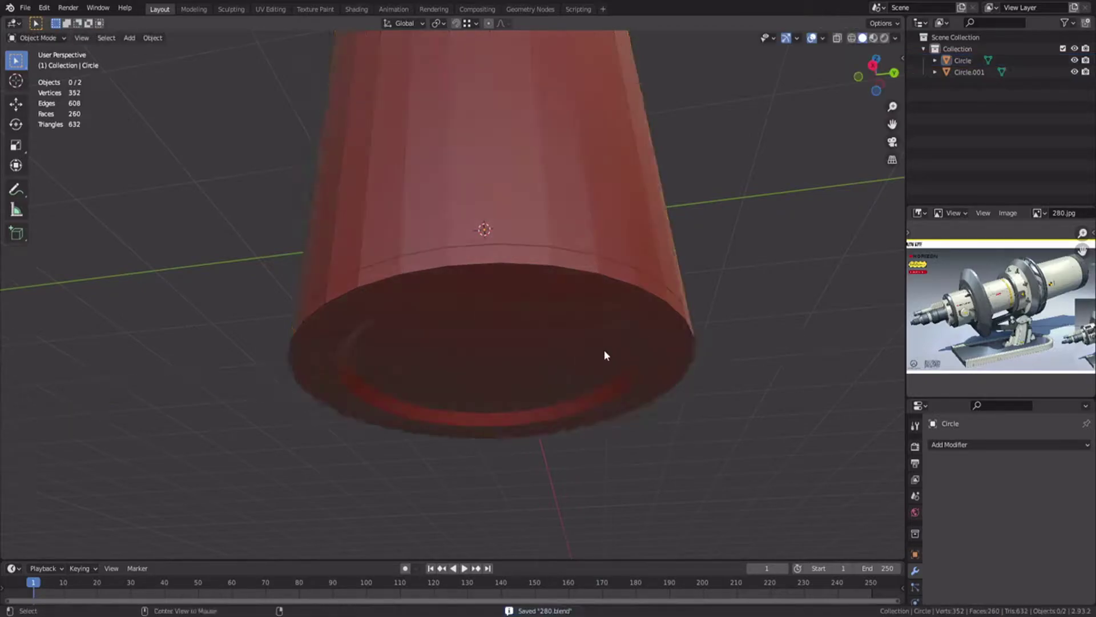
mouse_move(604, 349)
middle_down()
mouse_move(448, 227)
mouse_move(430, 335)
mouse_move(454, 314)
mouse_move(518, 360)
mouse_move(588, 345)
middle_up()
key(a)
key(Tab)
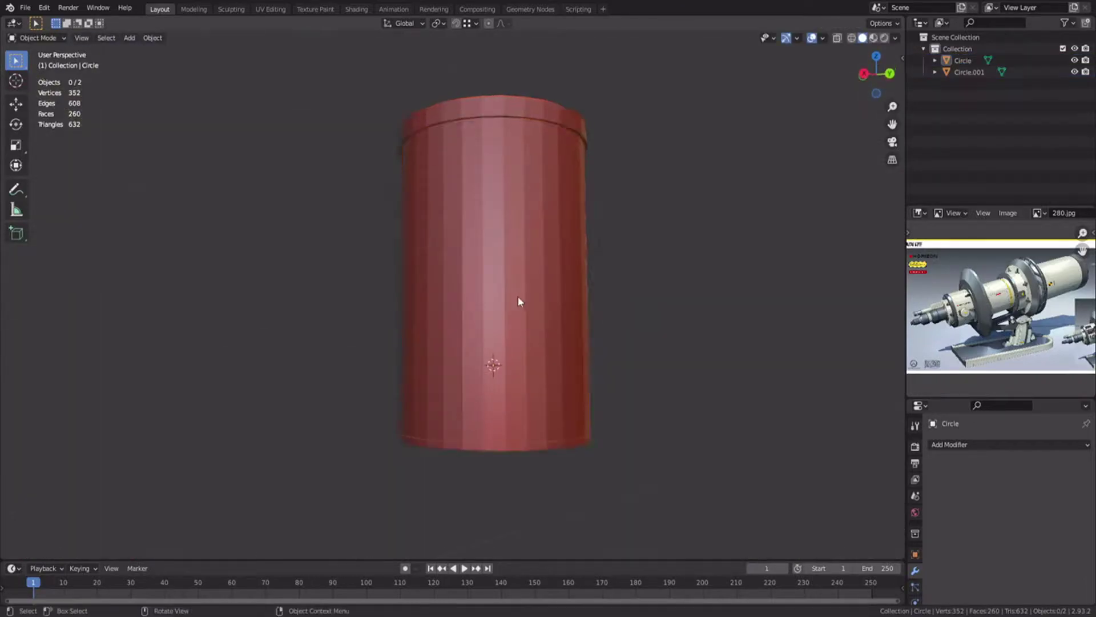
Enlarge the bottom recess, its floor and side faces together, in the horizontal plane.
middle_drag(517, 296, 527, 293)
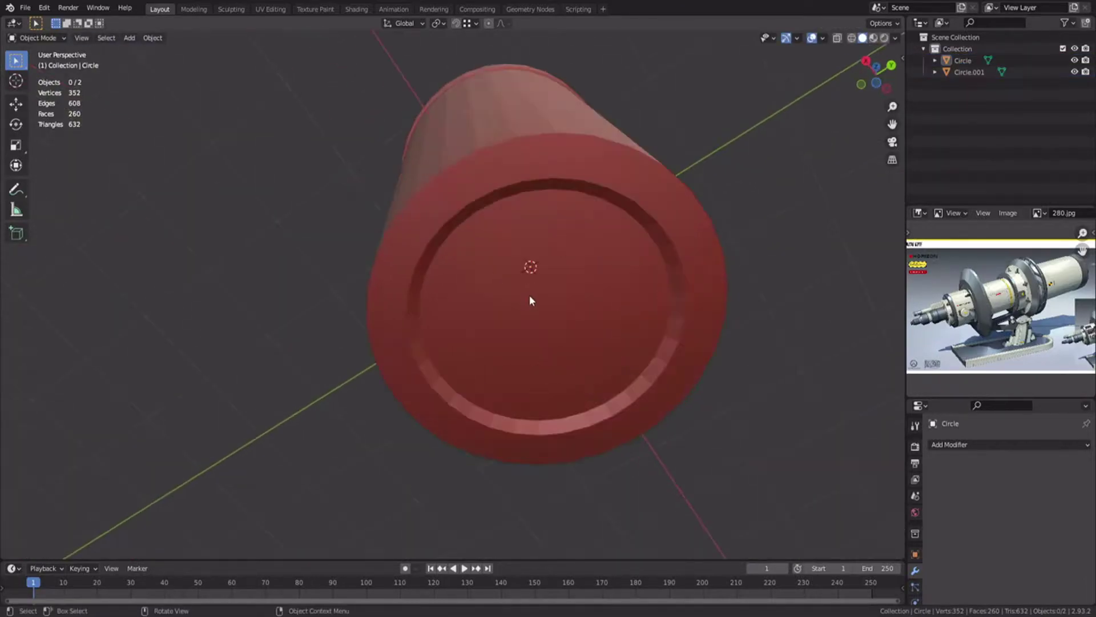
click(528, 294)
key(Tab)
key(s)
key(shift+z)
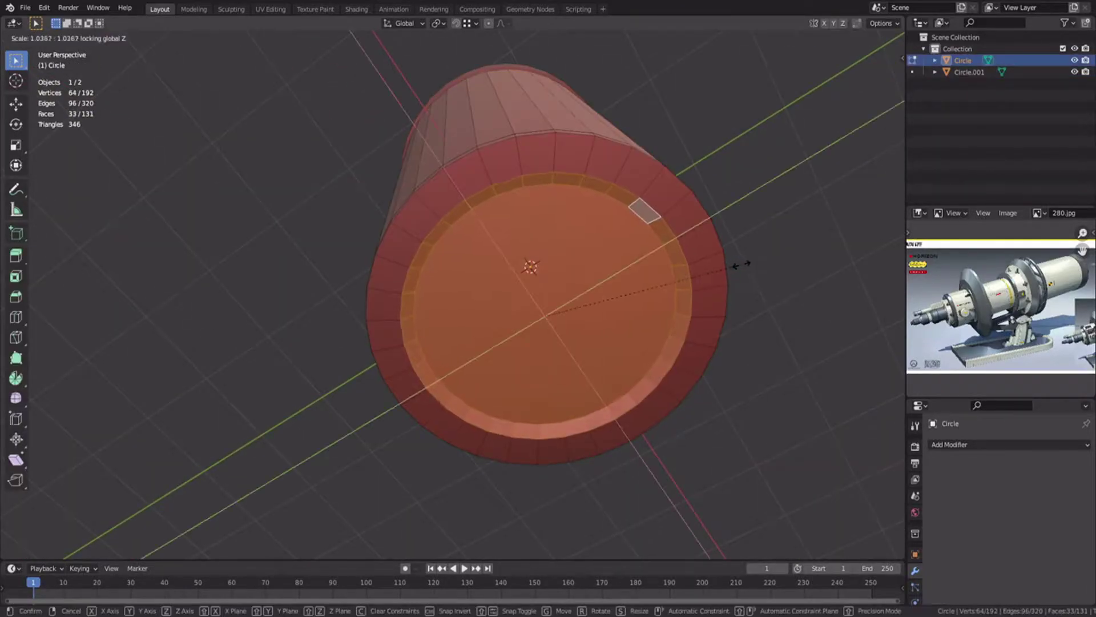
click(754, 261)
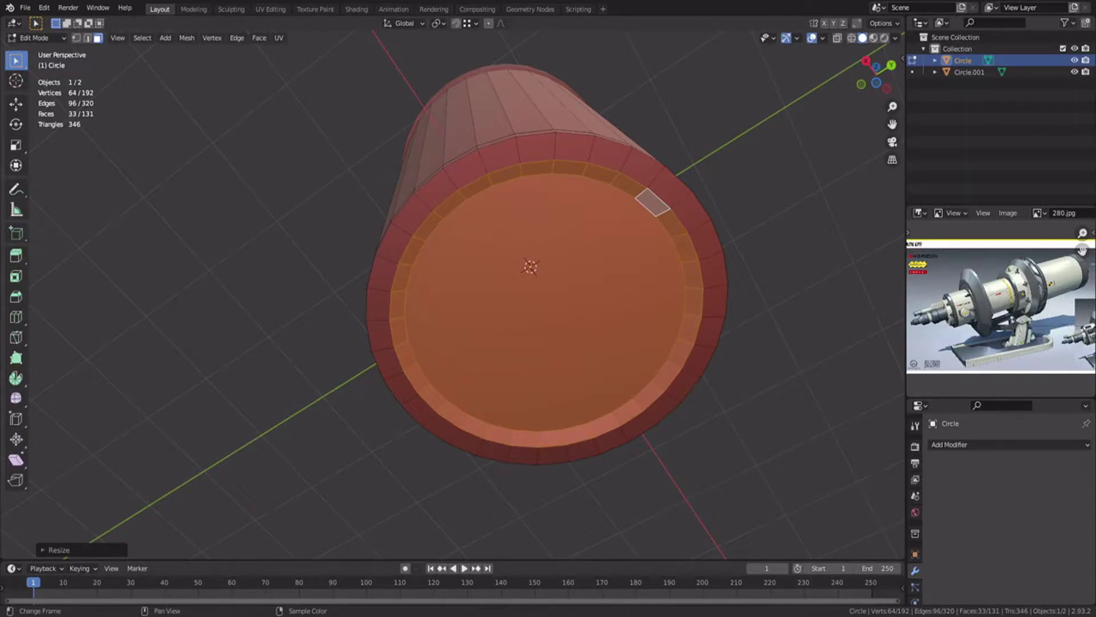
Select the recessed bottom face and snap the 3D cursor to it.
middle_drag(536, 101, 577, 115)
click(584, 299)
key(shift+s)
click(597, 359)
key(alt+e)
click(608, 348)
right_click(607, 346)
key(ctrl+z)
key(alt+e)
click(605, 358)
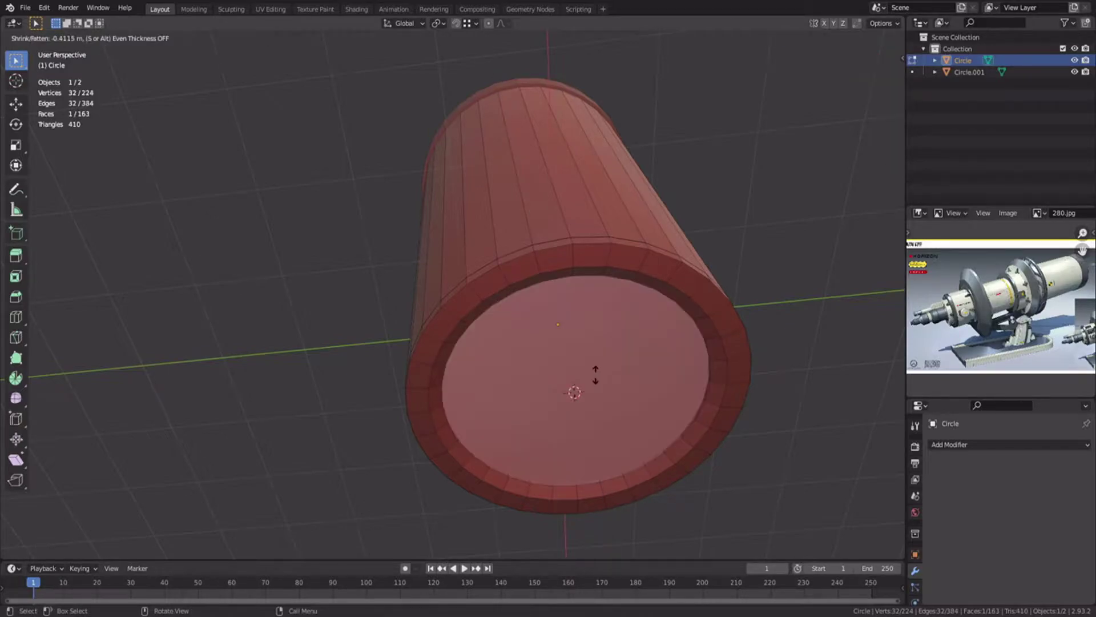
key(ctrl+z)
key(e)
right_click(622, 426)
key(ctrl+z)
Extrude the recessed bottom face deep into the cylinder along its normals.
key(alt+e)
click(627, 436)
click(631, 484)
Delete the leftover faces covering the opening of the main cylinder's bottom recess.
key(Tab)
click(563, 210)
click(563, 210)
key(Tab)
click(569, 368)
key(x)
click(570, 388)
click(568, 382)
key(x)
click(567, 379)
key(Tab)
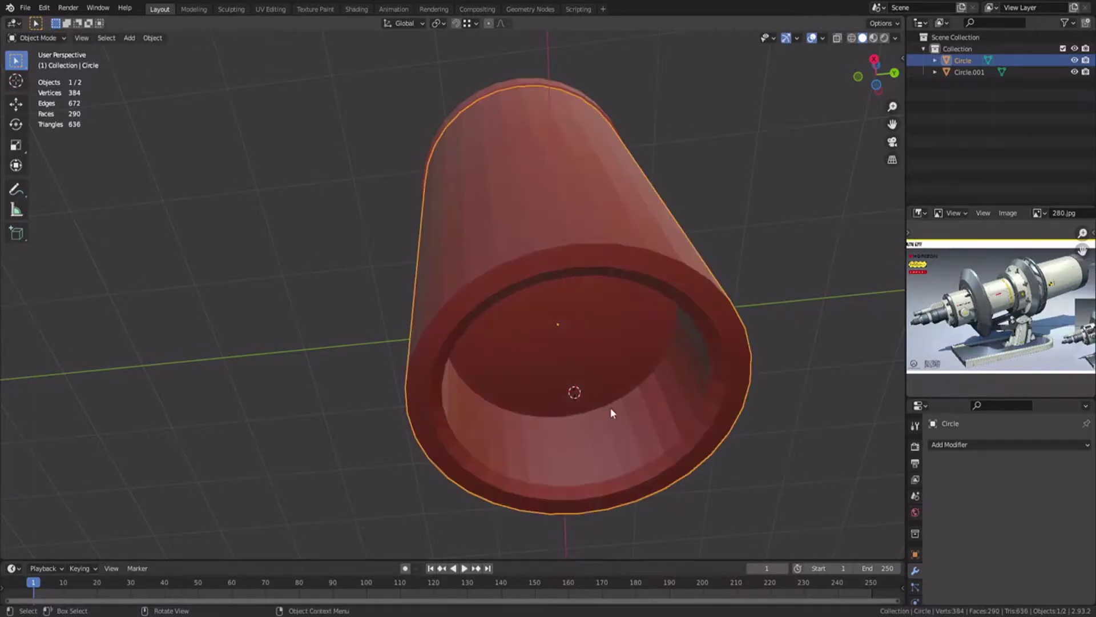
Select the edge loop around the deep recess floor and delete only the floor face.
middle_drag(611, 409, 524, 341)
key(Tab)
alt+click(640, 378)
key(2)
alt+click(641, 377)
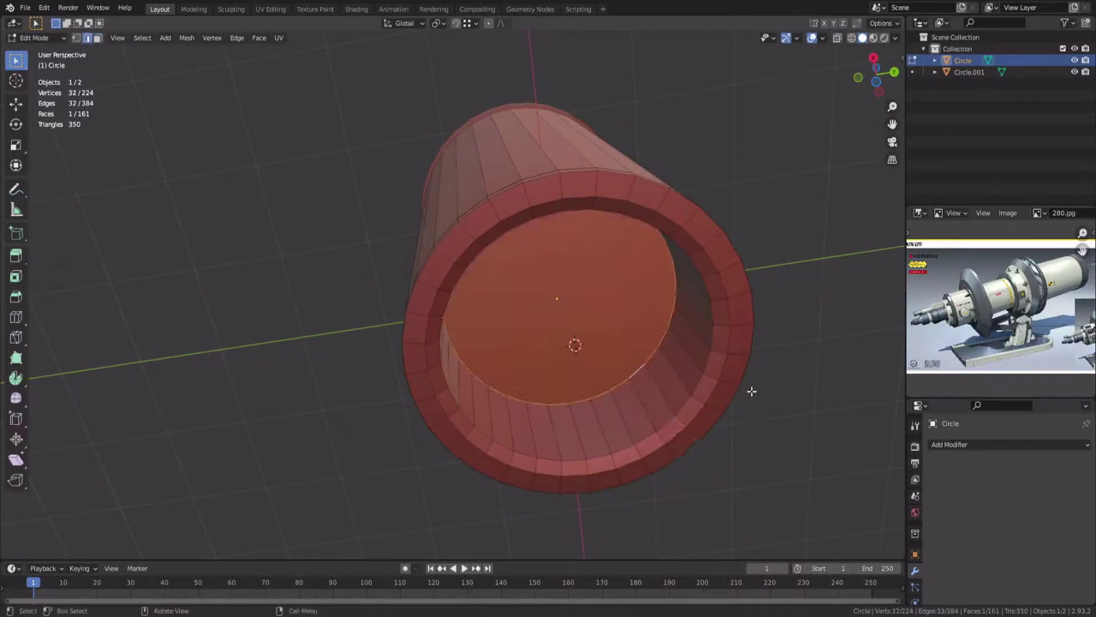
key(x)
click(681, 390)
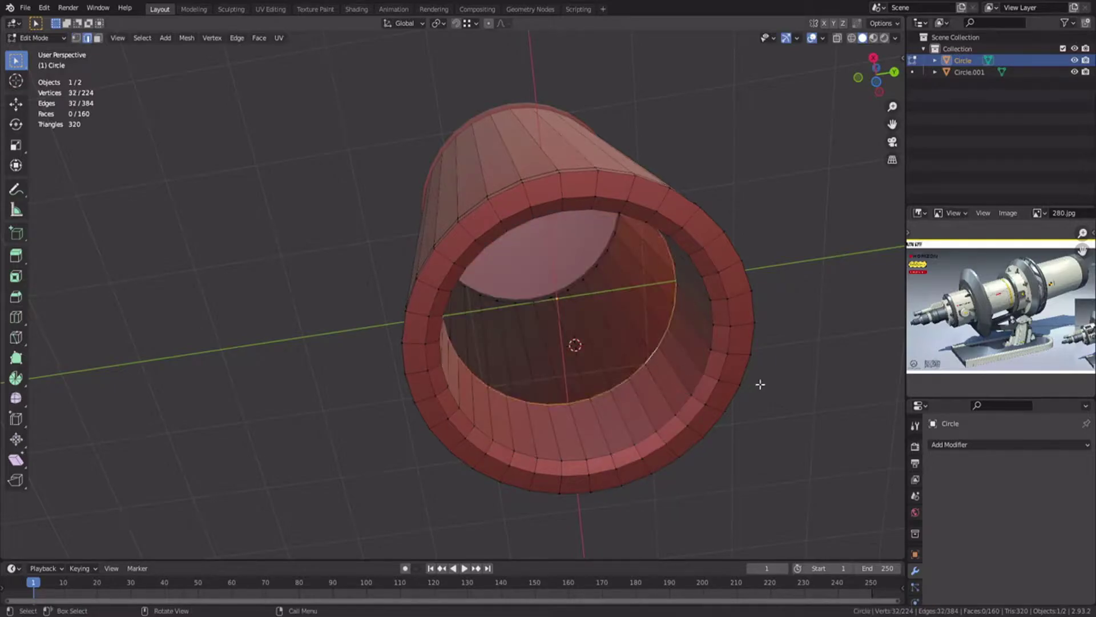
Duplicate the recess's inner edge loop, scale it slightly and extrude it along Z out past the cylinder's opening.
key(s)
click(746, 355)
key(e)
key(z)
click(702, 394)
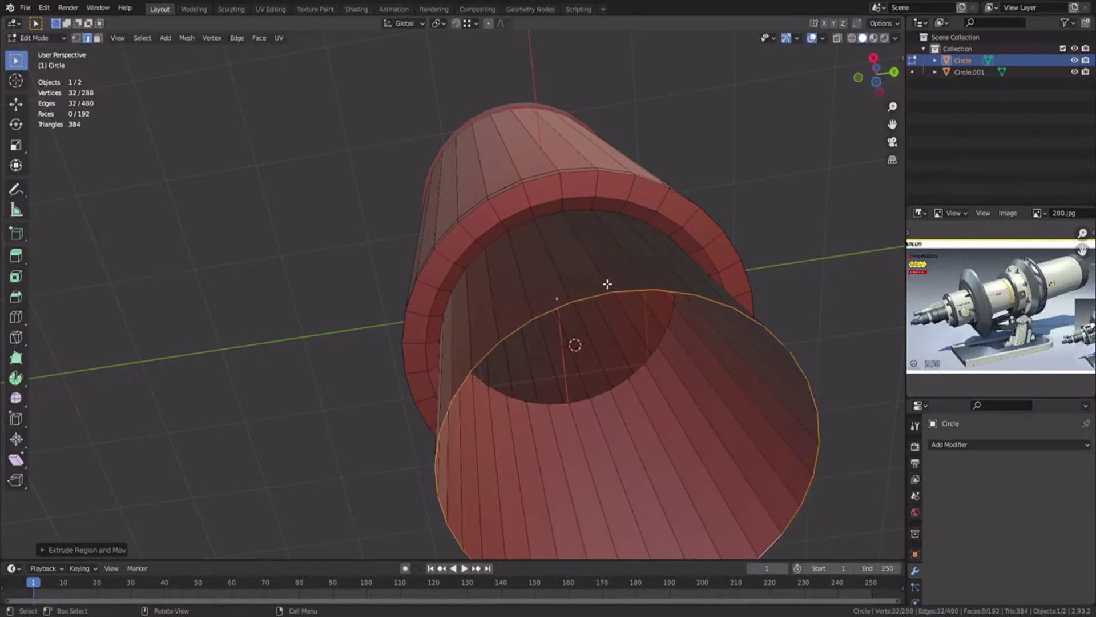
Separate the newly extruded cylinder wall into its own object.
key(l)
key(p)
click(607, 286)
key(Tab)
Make the normals of the separated cylinder wall face outward.
click(607, 285)
key(Tab)
middle_drag(607, 285, 522, 278)
key(alt+n)
click(579, 357)
key(Tab)
key(alt+a)
Lengthen the separated cylinder by moving its bottom edge loop down along Z.
click(516, 331)
key(Tab)
key(z)
click(580, 434)
key(z)
click(614, 432)
alt+click(532, 364)
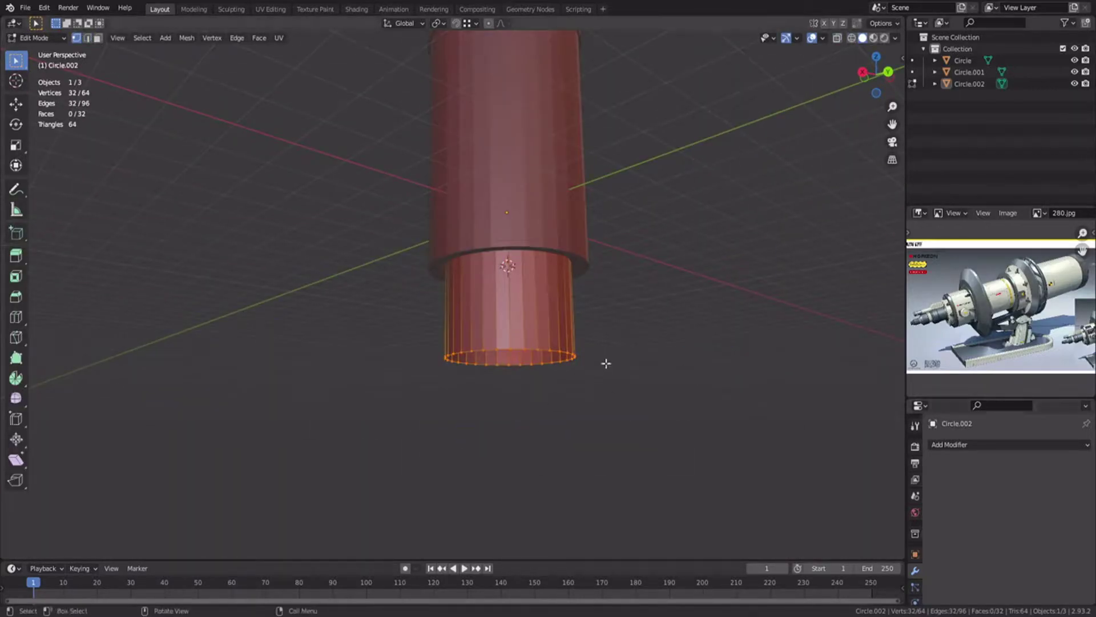
key(g)
key(z)
click(634, 475)
key(Tab)
key(alt+a)
Fill the open bottom end of the separated cylinder with a face.
scroll(571, 400, down, 4)
middle_drag(513, 346, 503, 307)
scroll(560, 342, up, 3)
scroll(514, 325, up, 2)
key(Tab)
middle_drag(692, 270, 690, 249)
key(f)
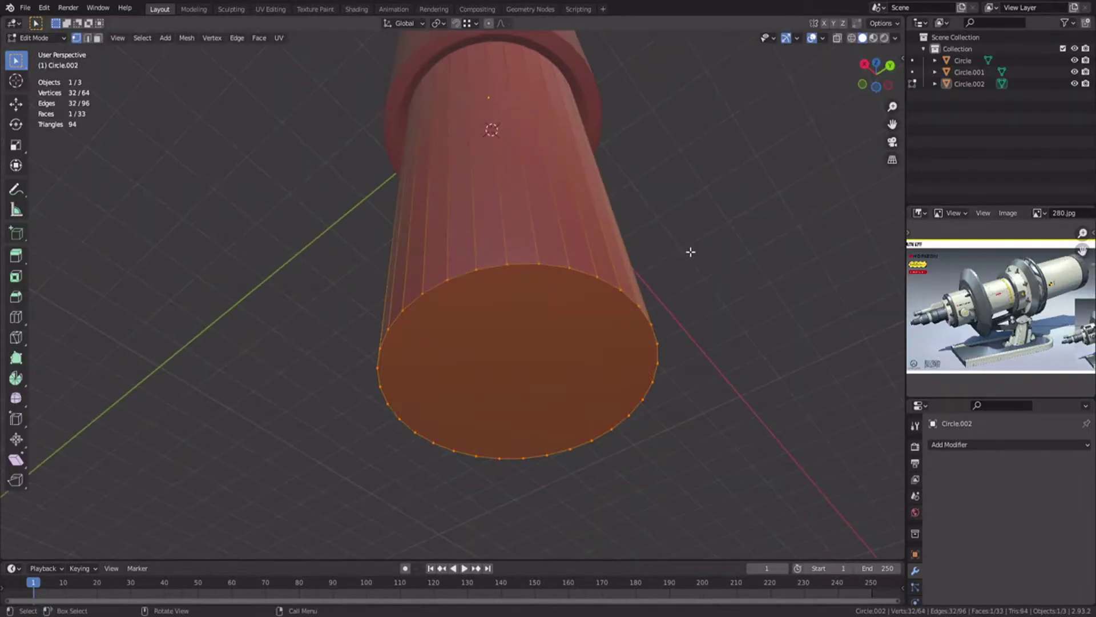
Inset the new bottom face and extrude it inward along its normals into a recess.
key(i)
click(661, 266)
key(alt+e)
click(662, 281)
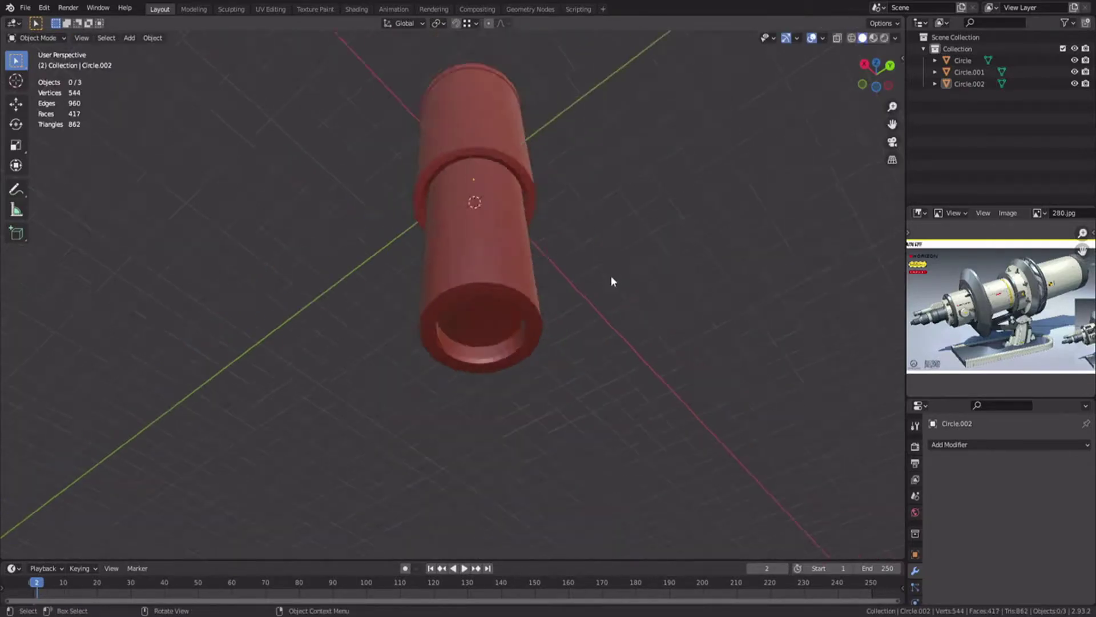
middle_drag(611, 281, 605, 279)
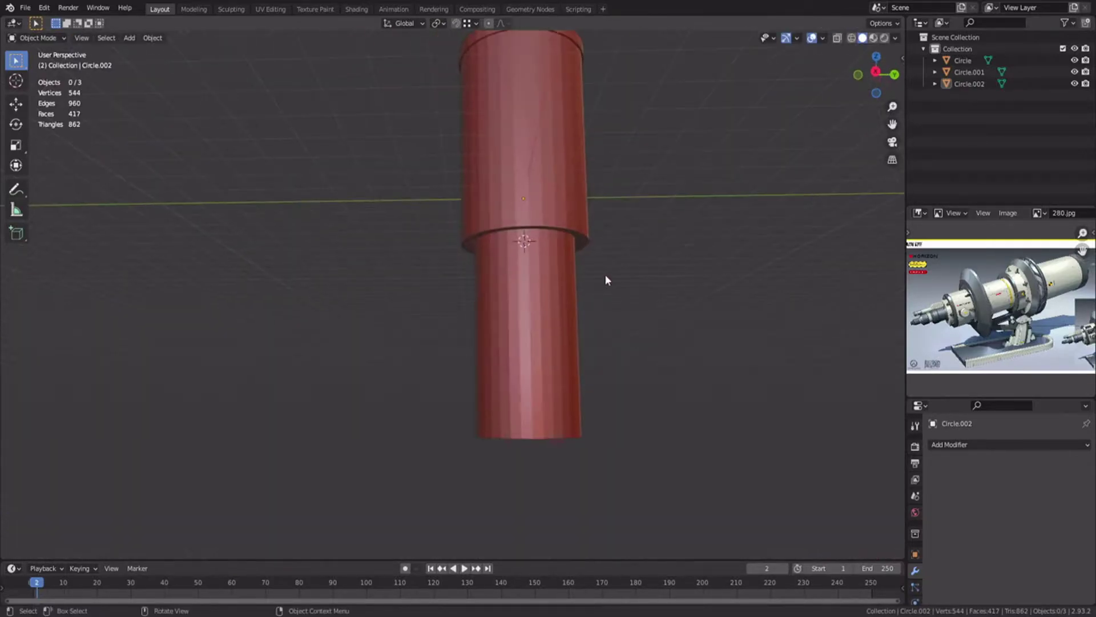
Add a circle around the main cylinder and extrude it into a flat ring, a flared skirt and a short vertical rim.
middle_drag(792, 250, 579, 248)
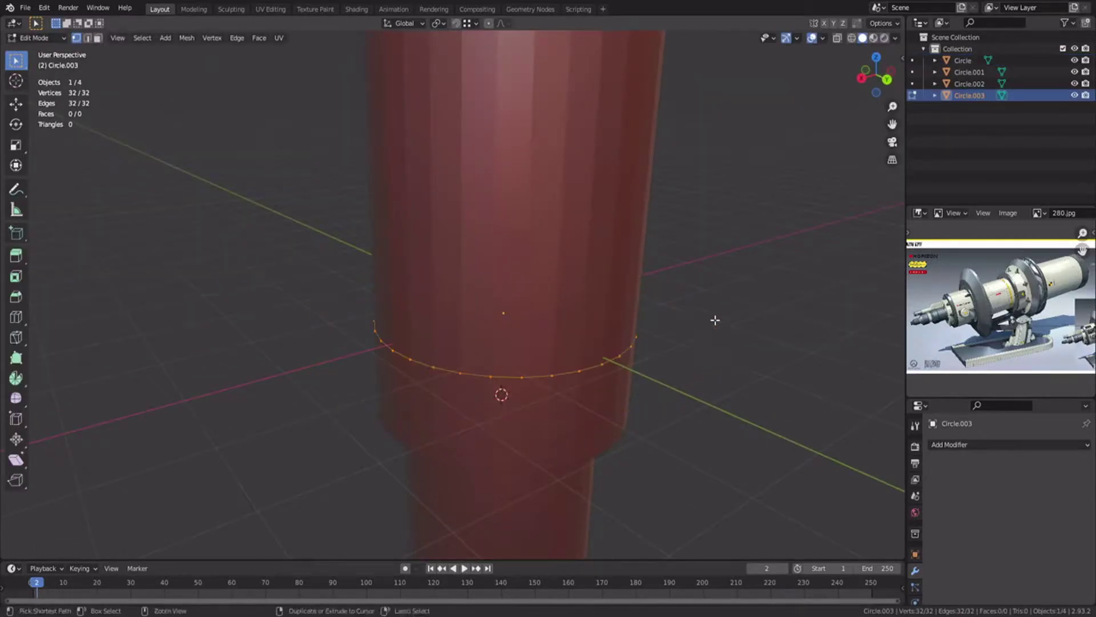
key(e)
key(s)
key(shift+z)
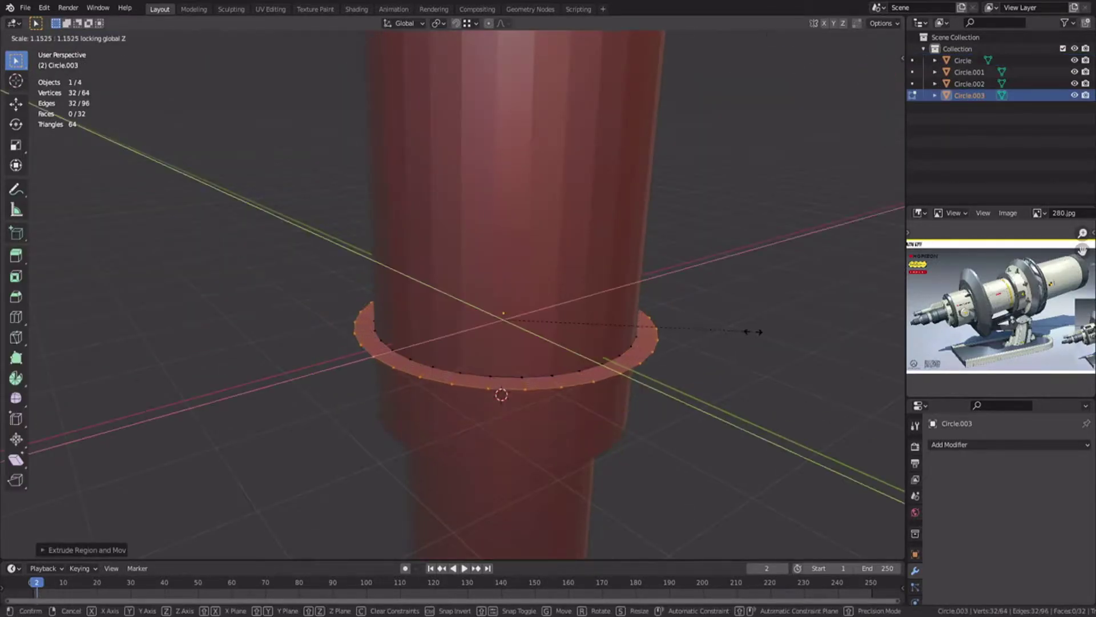
click(797, 337)
key(z)
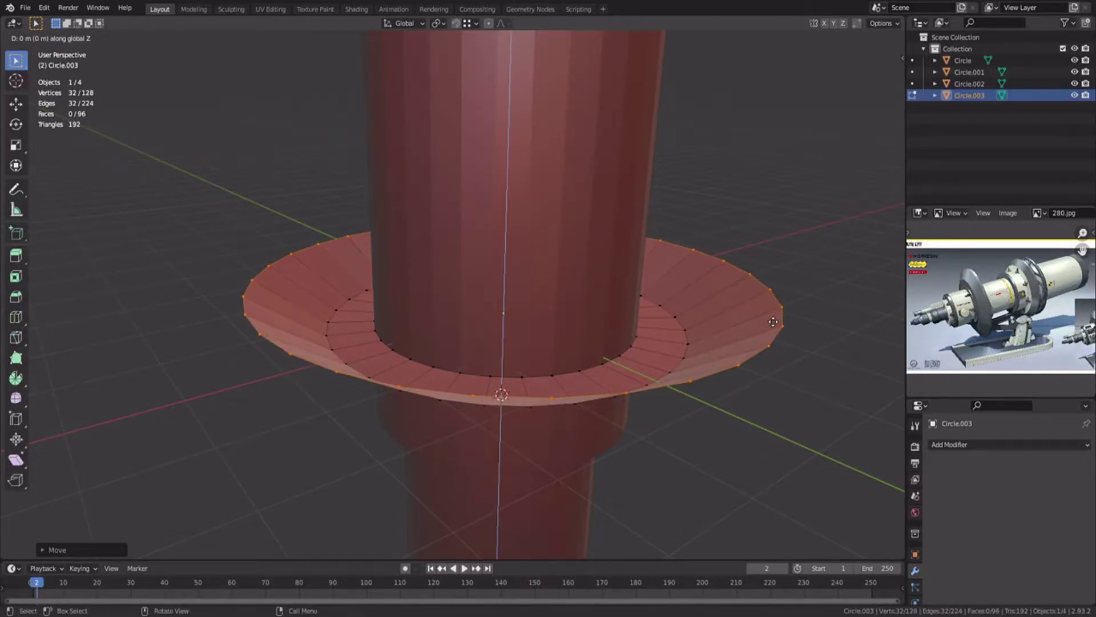
click(773, 296)
key(Tab)
middle_drag(556, 297, 513, 372)
key(alt+a)
Select the whole flared ring and duplicate it upward along Z.
key(Tab)
key(a)
key(Tab)
scroll(400, 231, down, 4)
scroll(409, 219, up, 4)
key(Tab)
key(shift+d)
key(z)
click(508, 275)
Mirror the duplicated ring vertically by scaling it -1 along Z.
key(s)
key(z)
key(minus)
key(1)
key(Return)
Select the facing rim loops of both flared rings and extrude them inward in the horizontal plane.
middle_drag(506, 276, 503, 320)
alt+click(559, 405)
alt+shift+click(565, 451)
middle_drag(559, 365, 543, 311)
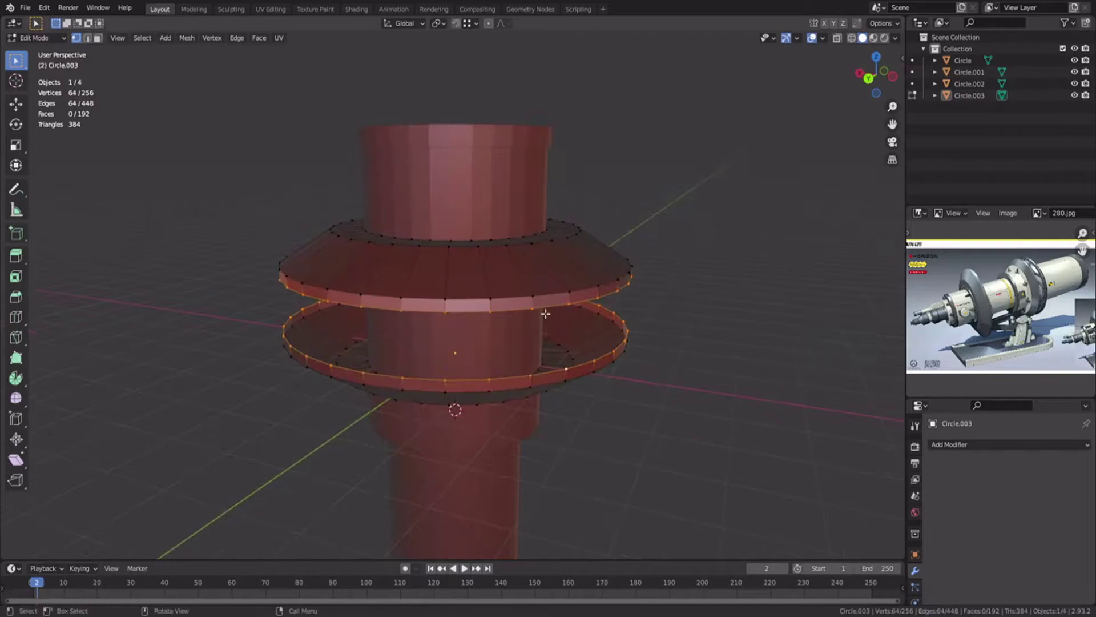
scroll(539, 308, up, 1)
key(e)
right_click(714, 376)
key(s)
key(shift+z)
click(586, 346)
Select all of the flared rings' geometry and correct its normals.
middle_drag(585, 346, 517, 308)
key(a)
key(alt+n)
click(523, 272)
key(Tab)
key(alt+a)
scroll(517, 308, down, 2)
click(895, 38)
mouse_move(394, 322)
middle_down()
mouse_move(406, 259)
mouse_move(440, 288)
middle_up()
scroll(406, 260, up, 2)
Undo the normals change and the scaling of the extruded rim loops.
key(Tab)
scroll(440, 289, up, 1)
key(ctrl+z)
key(ctrl+z)
key(ctrl+z)
key(ctrl+z)
key(ctrl+z)
key(ctrl+z)
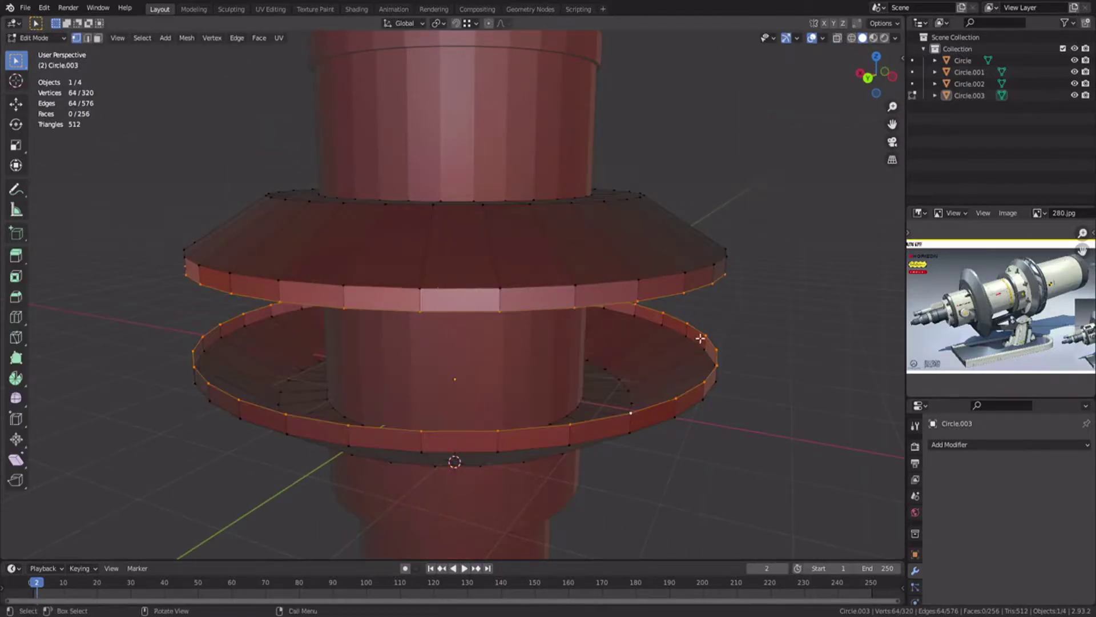
Scale the rim loops inward into narrow lips and extrude them toward the cylinder to close the gap between the rings.
key(shift+z)
click(735, 357)
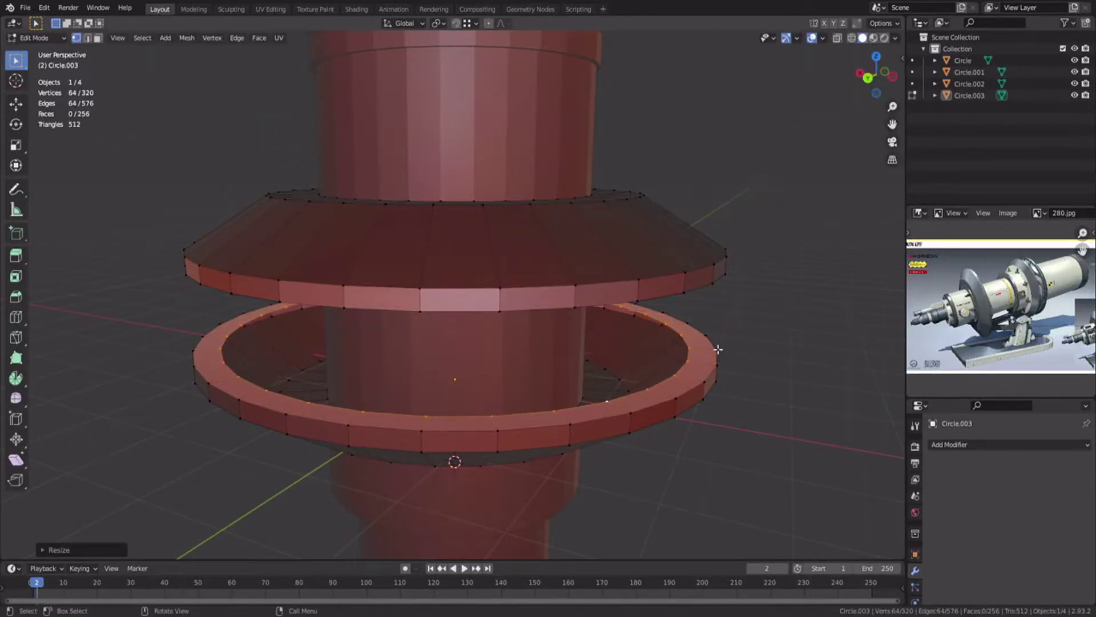
middle_drag(717, 349, 629, 282)
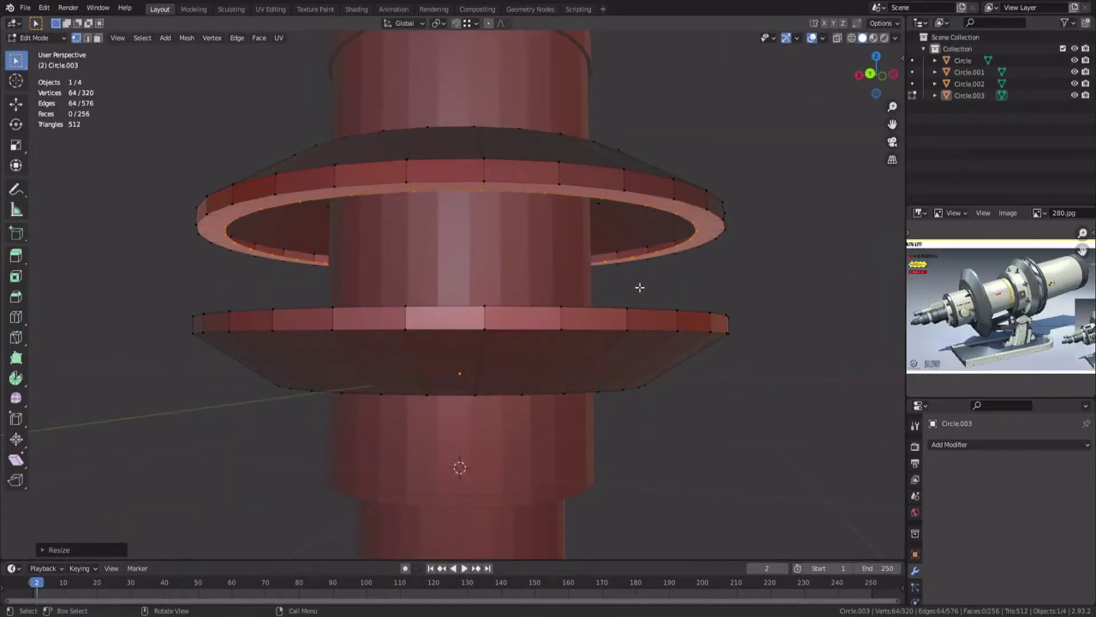
key(s)
key(shift+z)
middle_drag(652, 226, 635, 337)
click(634, 226)
alt+shift+click(678, 374)
right_click(677, 374)
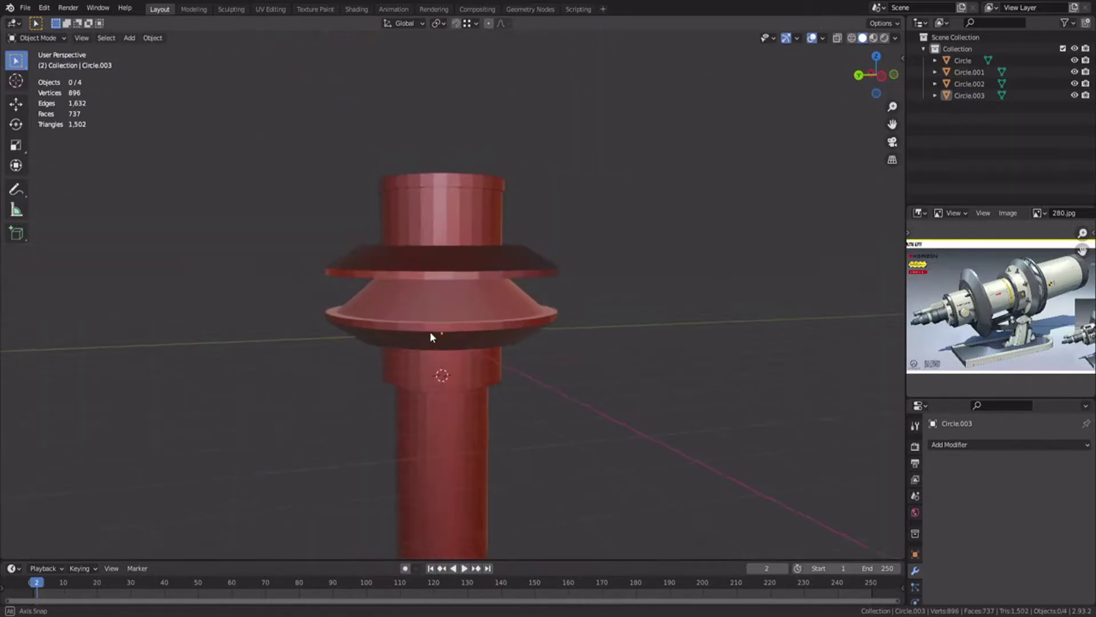
Select the flared ring's linked geometry and make its normals face outward.
scroll(468, 330, up, 1)
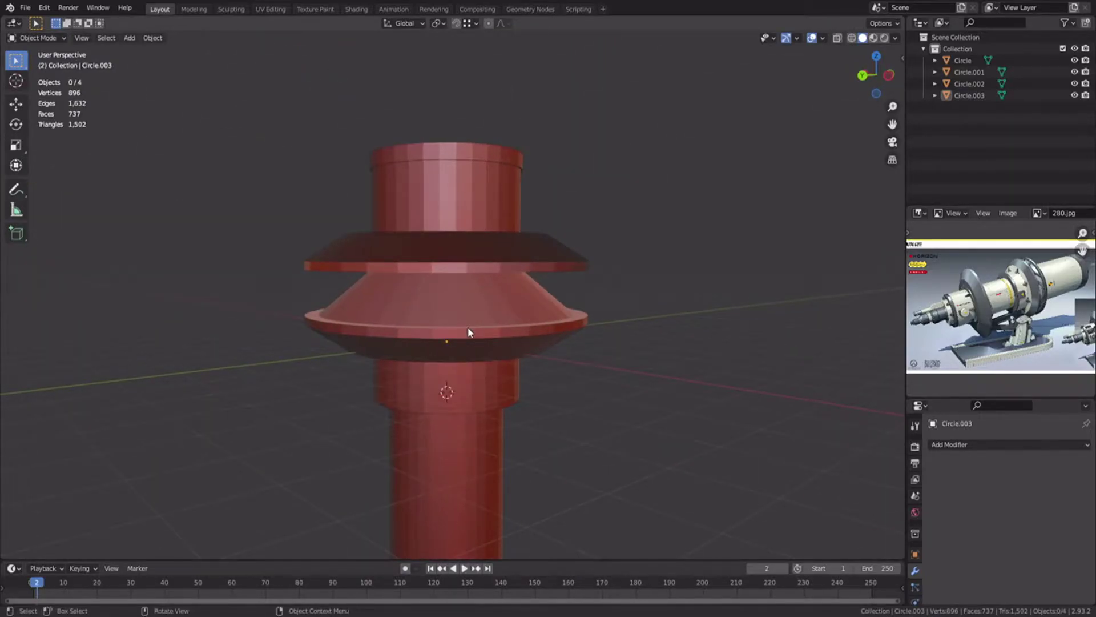
middle_drag(468, 327, 442, 326)
click(822, 37)
click(752, 249)
click(751, 248)
key(Tab)
key(alt+a)
middle_drag(451, 265, 481, 261)
key(l)
key(alt+n)
click(499, 287)
key(Tab)
scroll(481, 261, up, 1)
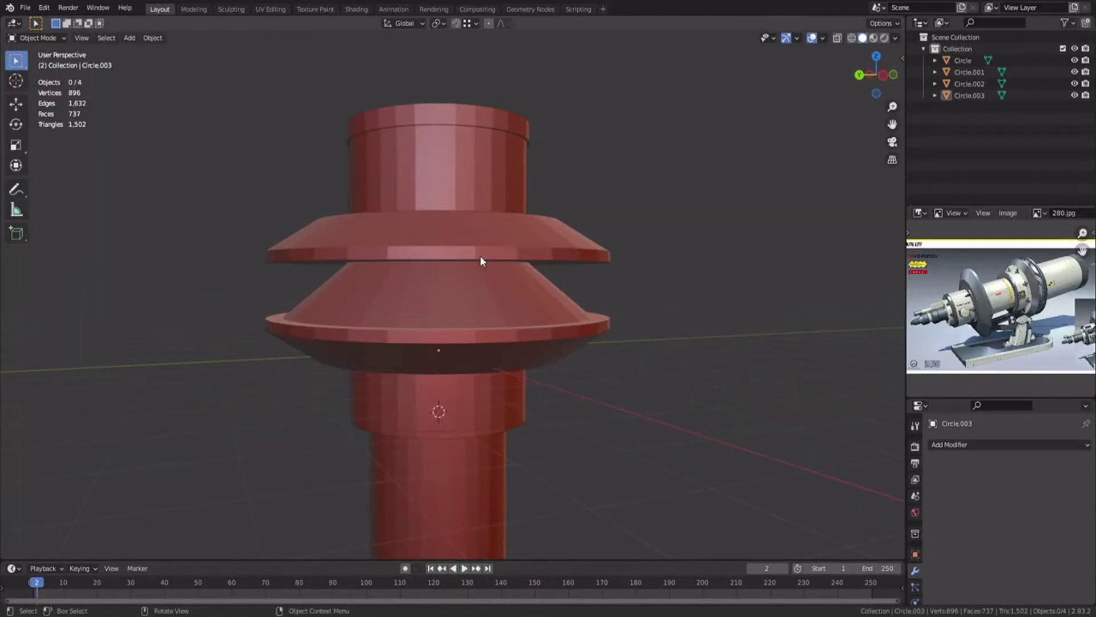
Duplicate the geometry of one flared ring and move the copy about 4.3 m down along Z onto the lower cylinder.
middle_drag(480, 261, 469, 336)
scroll(547, 250, down, 3)
scroll(457, 274, up, 1)
click(443, 201)
key(Tab)
scroll(442, 199, up, 3)
middle_drag(443, 199, 418, 171)
alt+click(472, 201)
key(ctrl+KP_Add)
key(ctrl+KP_Add)
key(ctrl+KP_Add)
key(shift+d)
key(z)
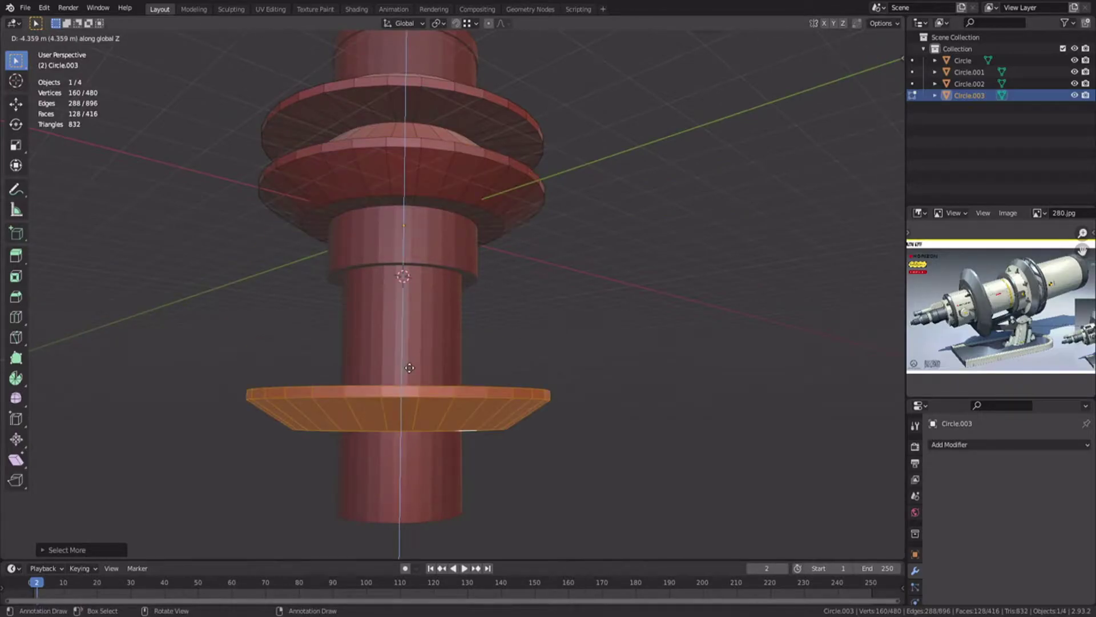
click(409, 355)
Scale the duplicated ring's inner edge loop inward in the horizontal plane, closer to the lower cylinder.
middle_drag(408, 355, 375, 284)
key(alt+a)
scroll(394, 270, up, 2)
key(2)
alt+click(398, 269)
key(s)
key(shift+z)
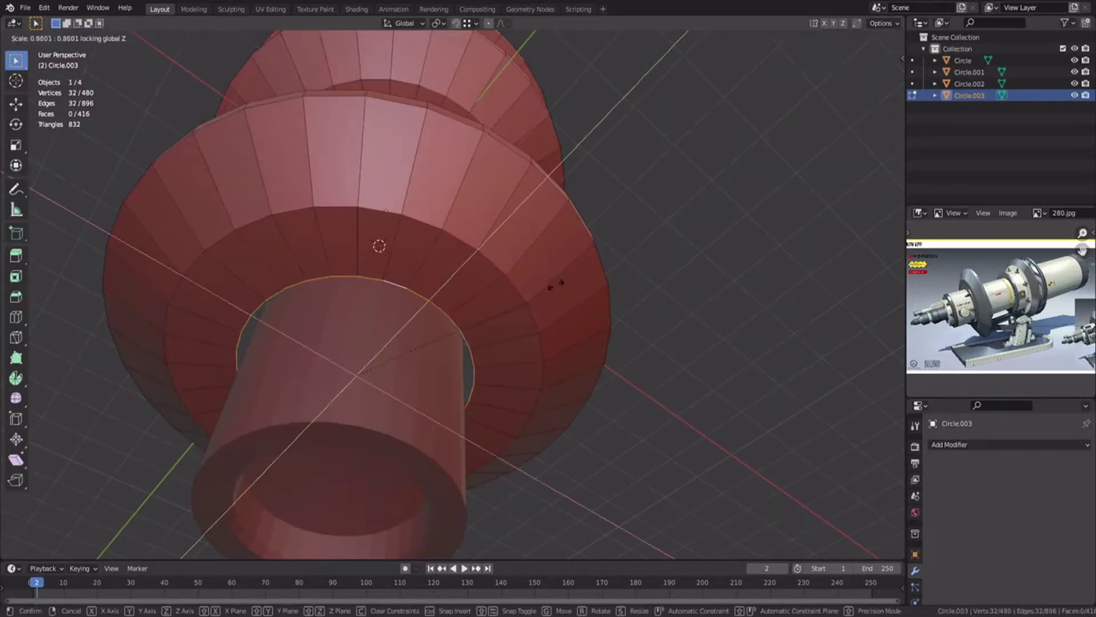
click(531, 281)
Extrude the duplicated ring's inner edge loop and scale it horizontally inward toward the cylinder to form a flat inner band.
middle_drag(506, 274, 416, 333)
alt+click(541, 404)
shift+middle_drag(555, 374, 589, 286)
scroll(605, 308, up, 2)
key(e)
right_click(711, 390)
key(s)
key(shift+z)
click(445, 371)
Extrude the inner band's faces along their normals into a thin raised lip around the cylinder.
middle_drag(445, 372, 503, 326)
alt+click(460, 294)
key(alt+e)
click(428, 337)
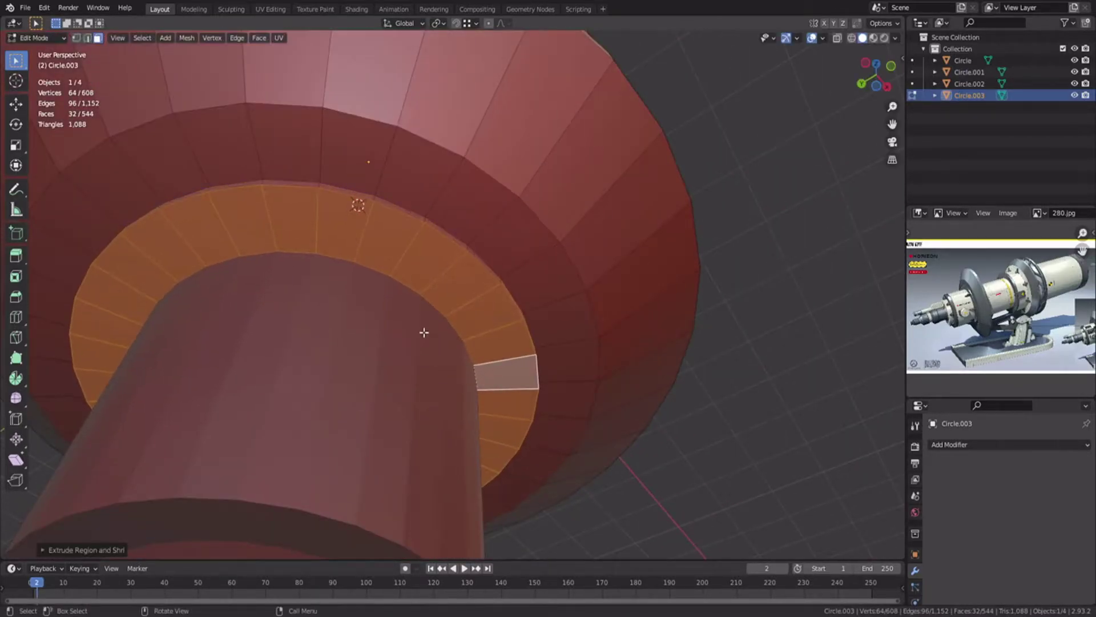
key(Tab)
middle_drag(424, 332, 309, 280)
key(alt+a)
Add a plane and shift its geometry along Y from the cylinder's centre to the flared ring's side.
key(KP_7)
key(KP_1)
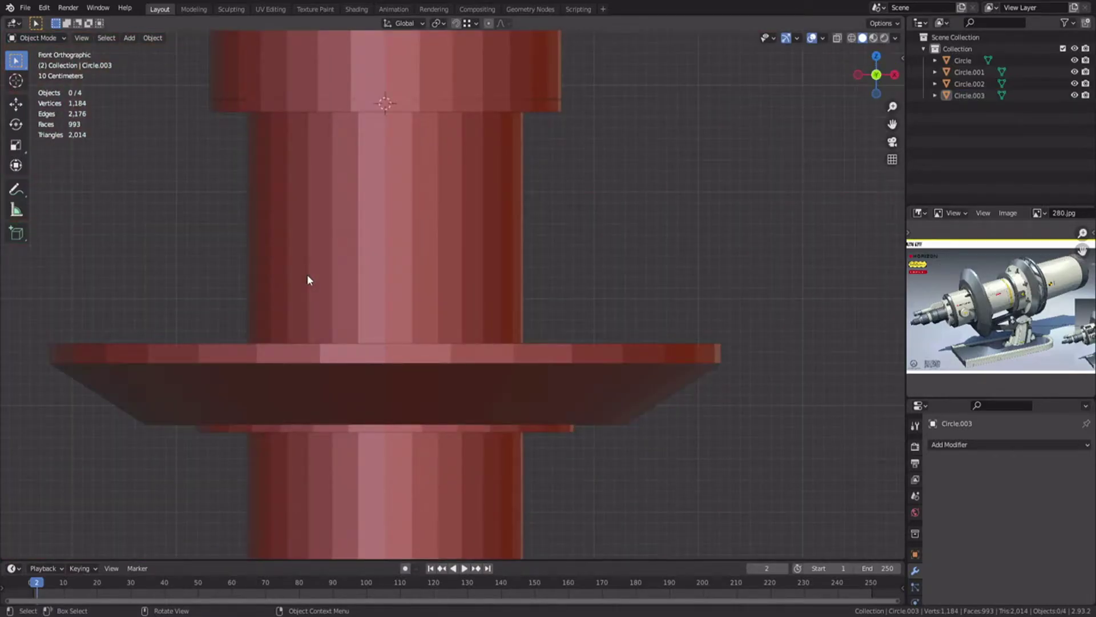
key(ctrl+KP_7)
key(shift+a)
click(414, 275)
key(Tab)
key(1)
key(g)
key(z)
right_click(571, 203)
key(g)
key(y)
click(527, 167)
Move the plane's geometry down along Z to below the lower flared ring.
scroll(526, 167, down, 2)
middle_drag(526, 167, 458, 253)
key(g)
key(z)
click(444, 471)
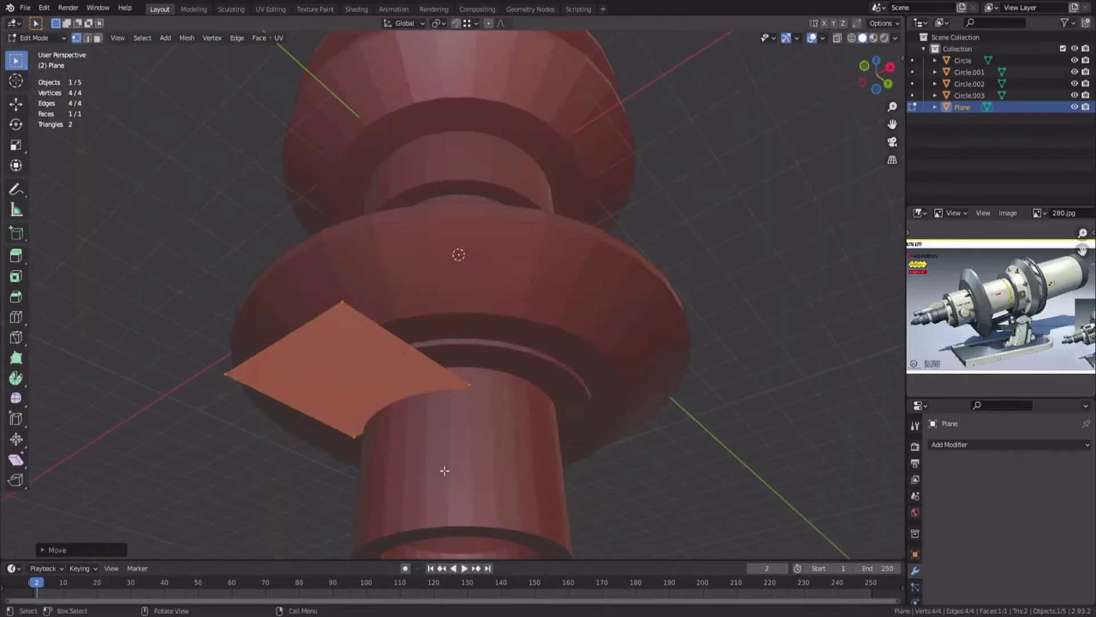
Scale the plane down to a narrow rectangle and move it along Y toward the ring's inner lip.
middle_drag(445, 471, 447, 359)
key(ctrl+KP_7)
scroll(521, 228, up, 4)
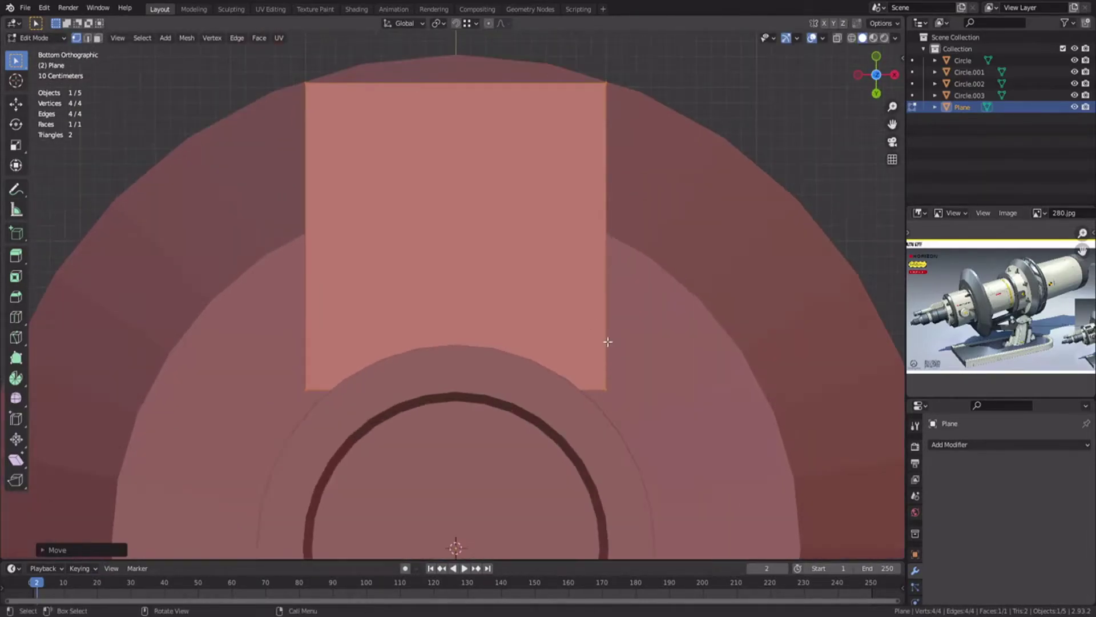
key(s)
key(x)
click(484, 195)
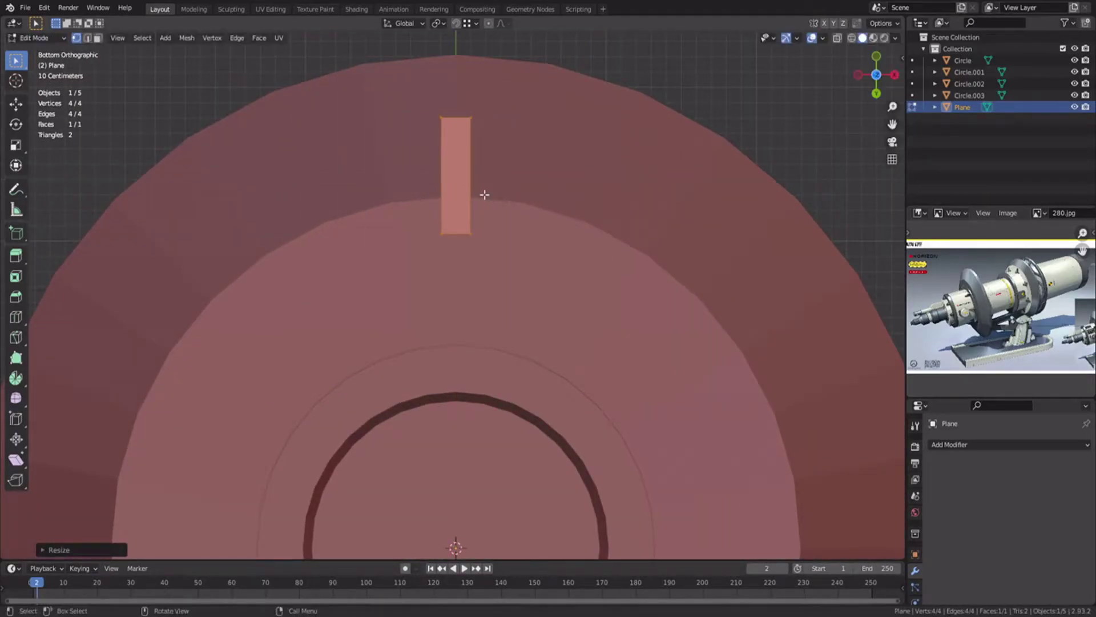
key(g)
key(y)
click(483, 301)
Select every object except the plane and rotate them so a flat facet of the cylinder lines up with the plane.
key(Tab)
click(594, 378)
key(a)
shift+click(473, 324)
shift+click(421, 324)
middle_drag(477, 326, 345, 412)
shift+click(421, 325)
shift+click(421, 325)
key(ctrl+KP_7)
scroll(401, 475, up, 3)
key(r)
click(664, 399)
Move the narrow plane's geometry along Y so its inner end meets the edge of the thin lip.
click(526, 231)
scroll(525, 235, up, 1)
key(Tab)
key(g)
key(y)
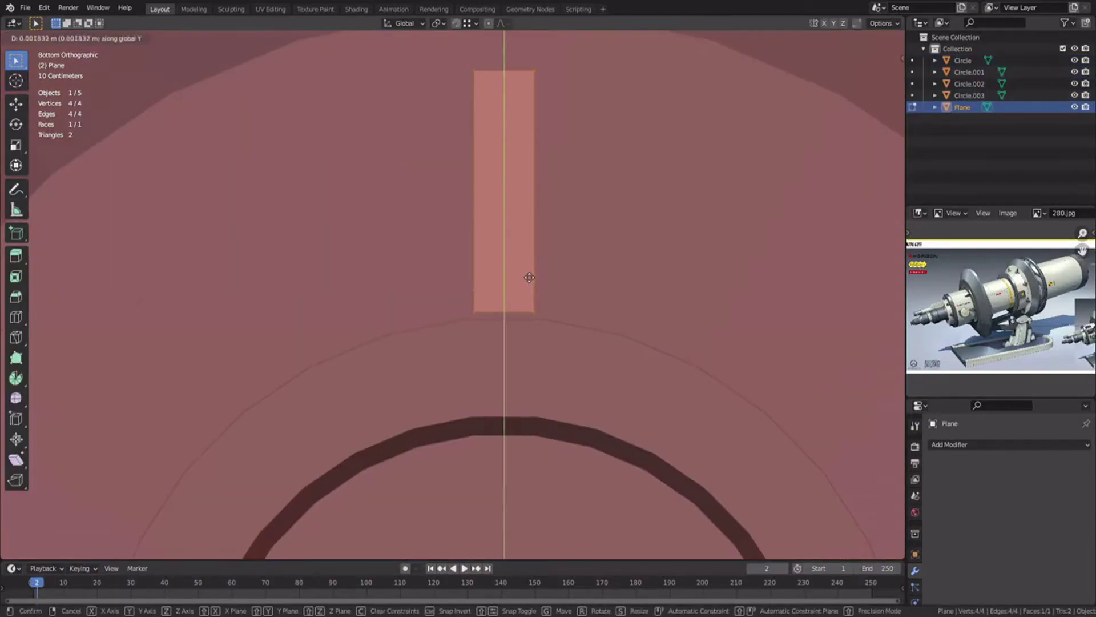
click(527, 284)
Extrude the narrow plane about 0.21 m into a block and raise it along Z against the flared ring's underside.
scroll(468, 155, down, 2)
middle_drag(467, 155, 463, 337)
key(e)
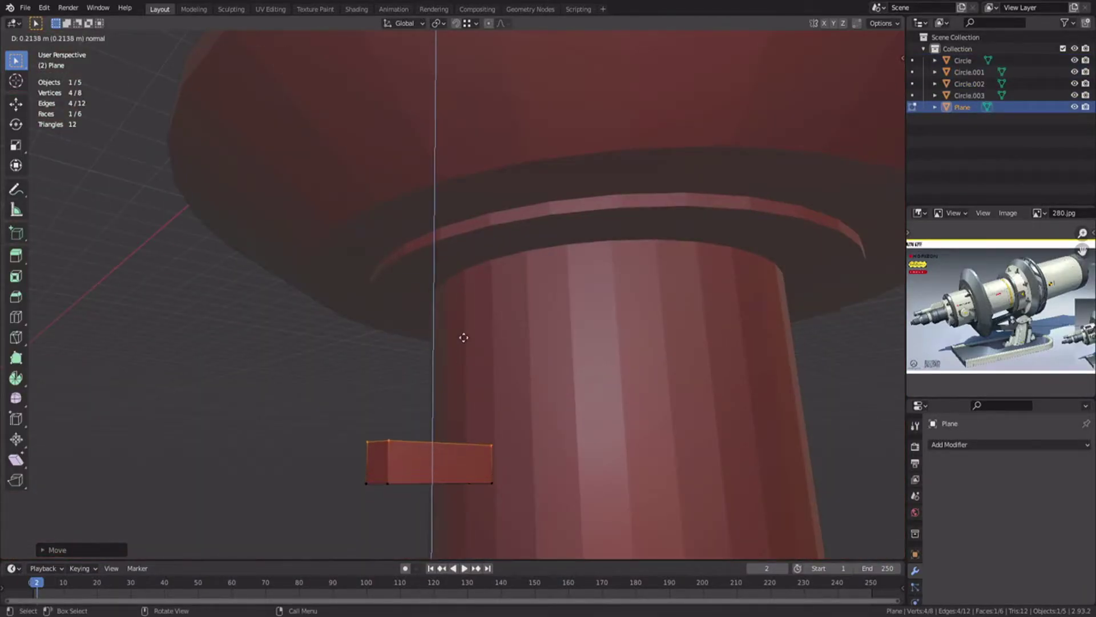
click(464, 338)
key(a)
key(g)
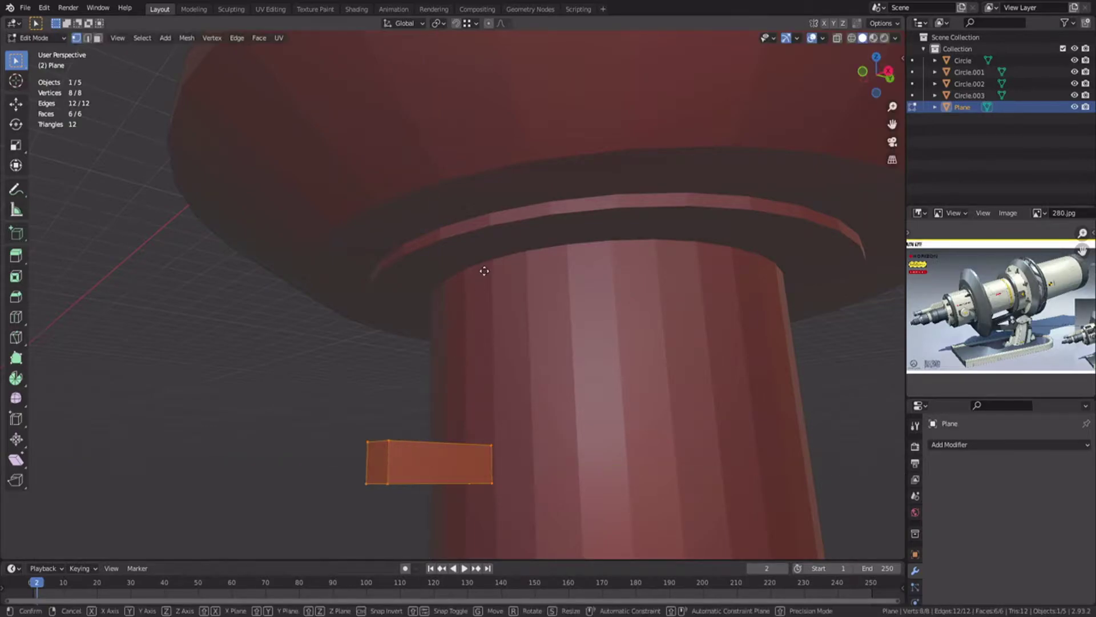
key(z)
ctrl+click(488, 233)
Shorten the block by moving its outer end face along Y toward the cylinder.
scroll(488, 232, up, 2)
key(3)
click(365, 235)
key(g)
key(y)
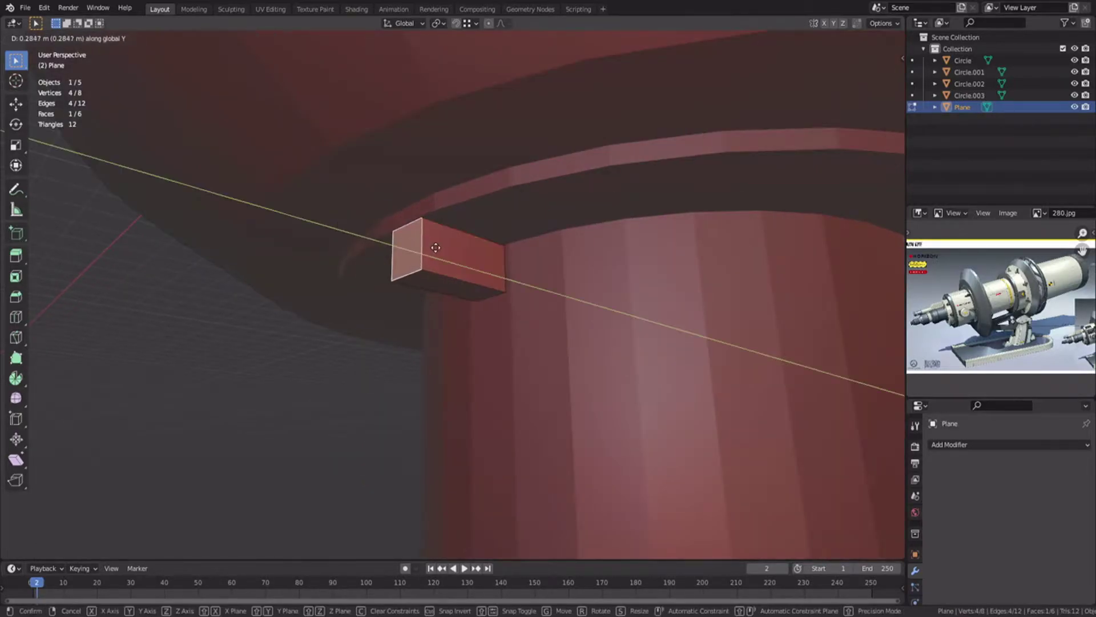
click(459, 247)
Extrude the block's bottom face downward and pull its outer lower edge inward to form a tapered fin.
middle_drag(459, 247, 565, 262)
key(e)
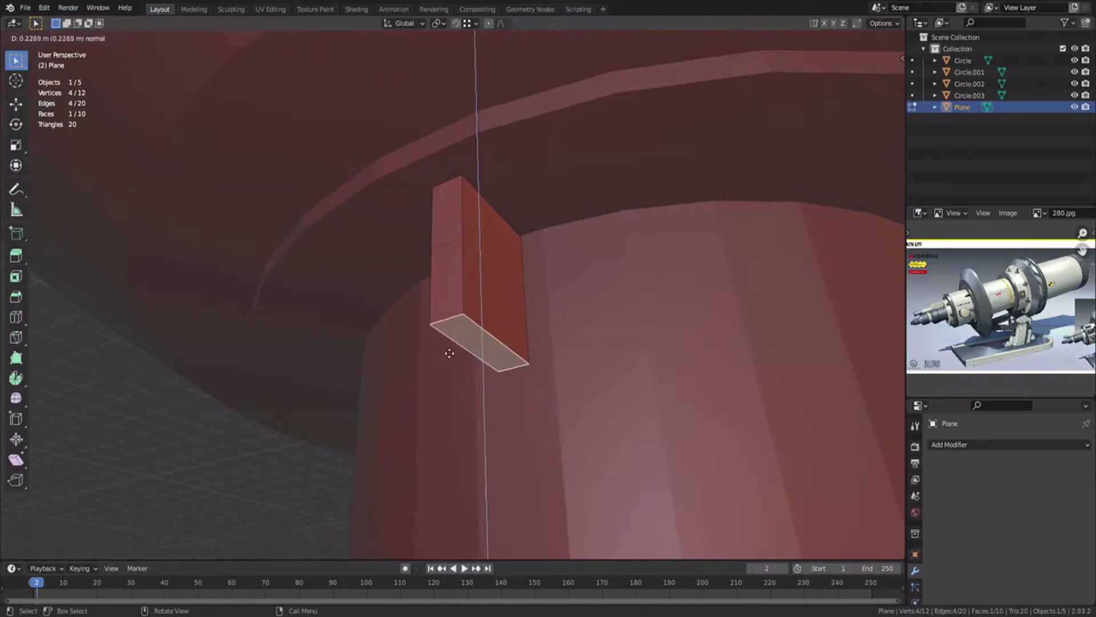
click(514, 402)
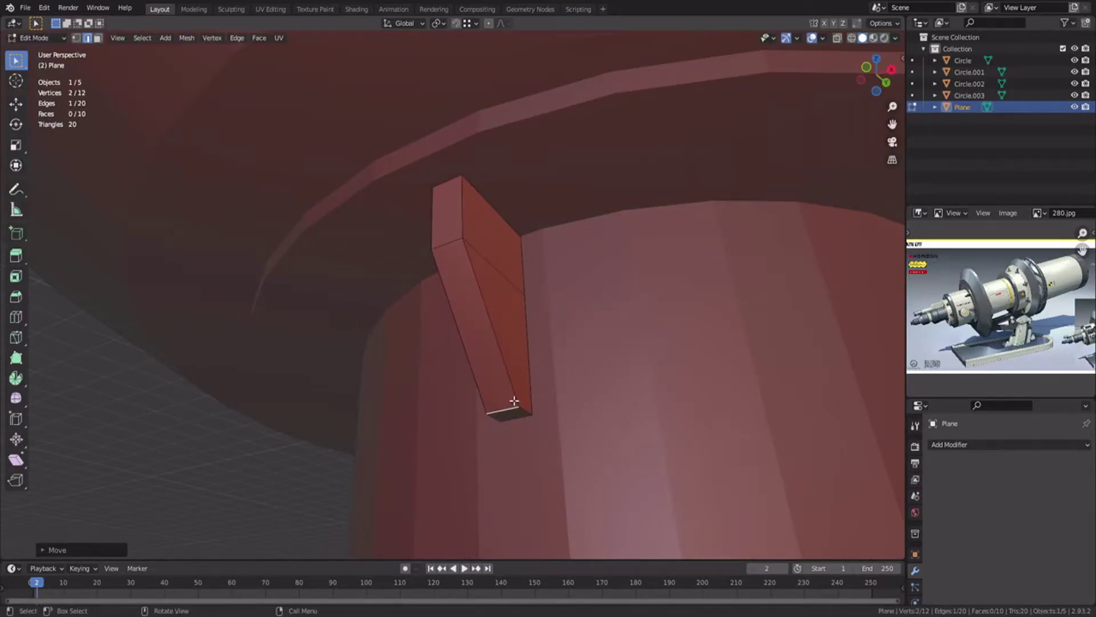
Select the fin's tapered faces and move them up along Z to thin the block above the taper.
key(3)
alt+click(476, 298)
key(z)
key(z)
key(z)
key(z)
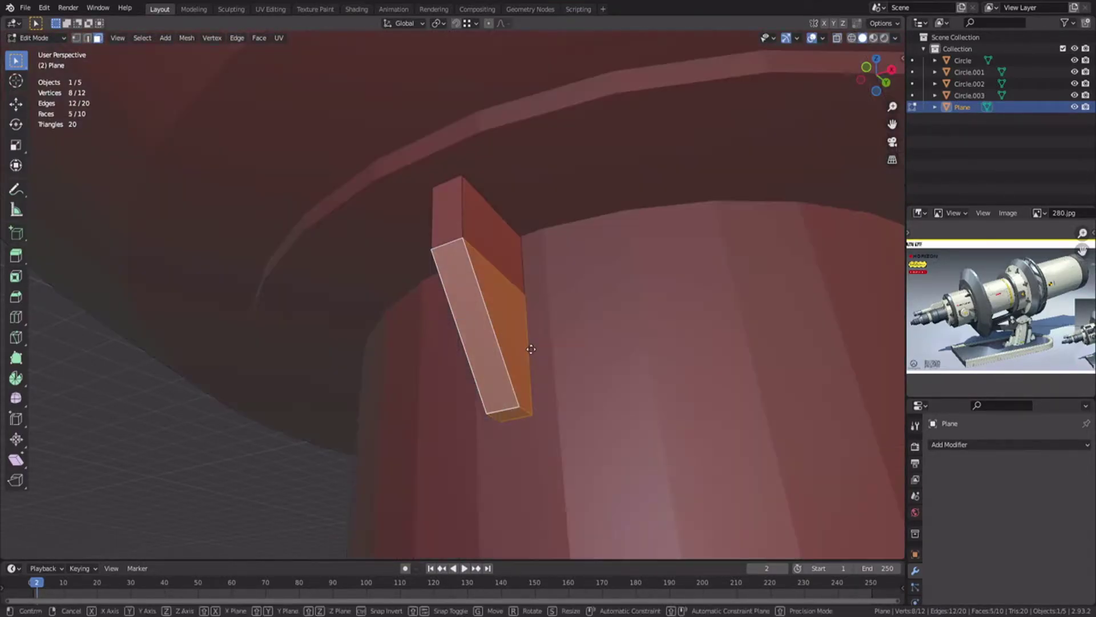
key(g)
key(z)
click(532, 312)
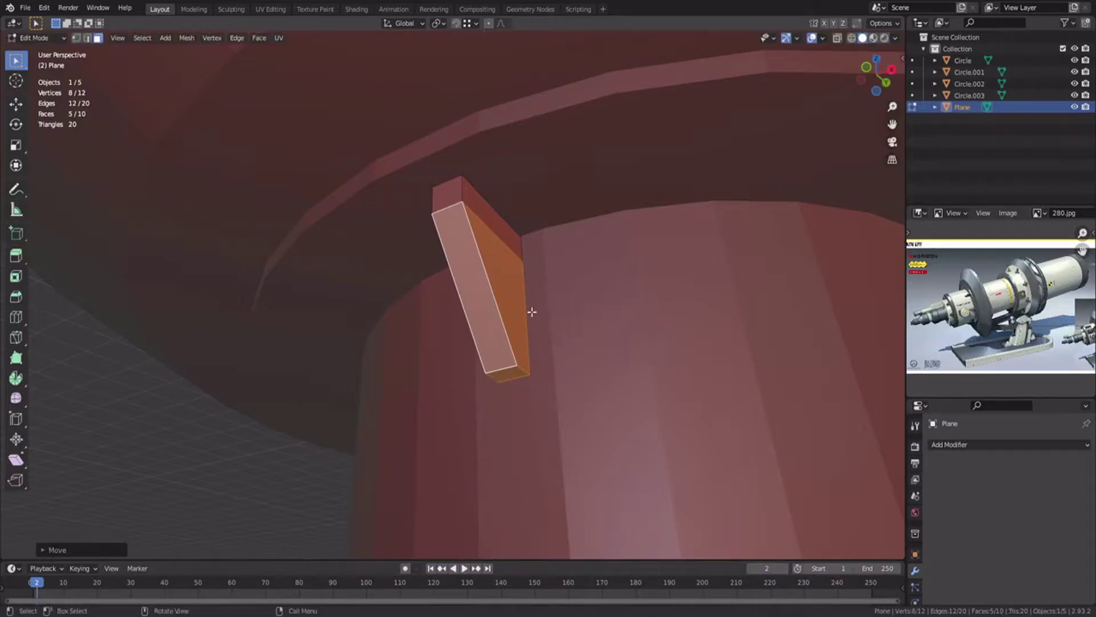
click(502, 374)
key(e)
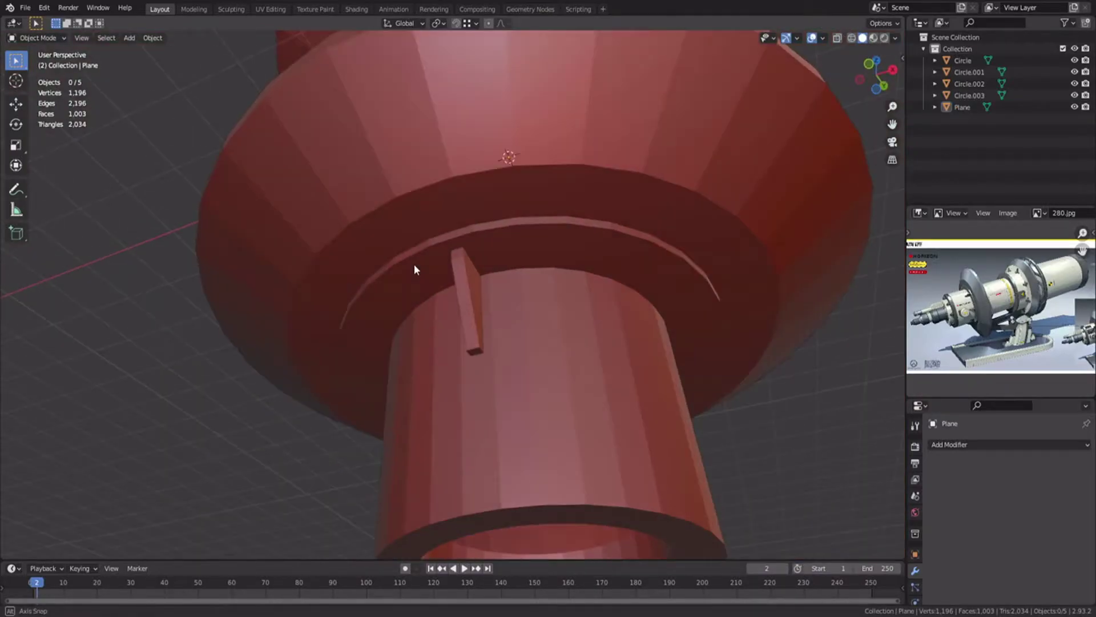
Add an empty at the centre of the cylinder as the pivot for arraying the fin.
key(ctrl+KP_7)
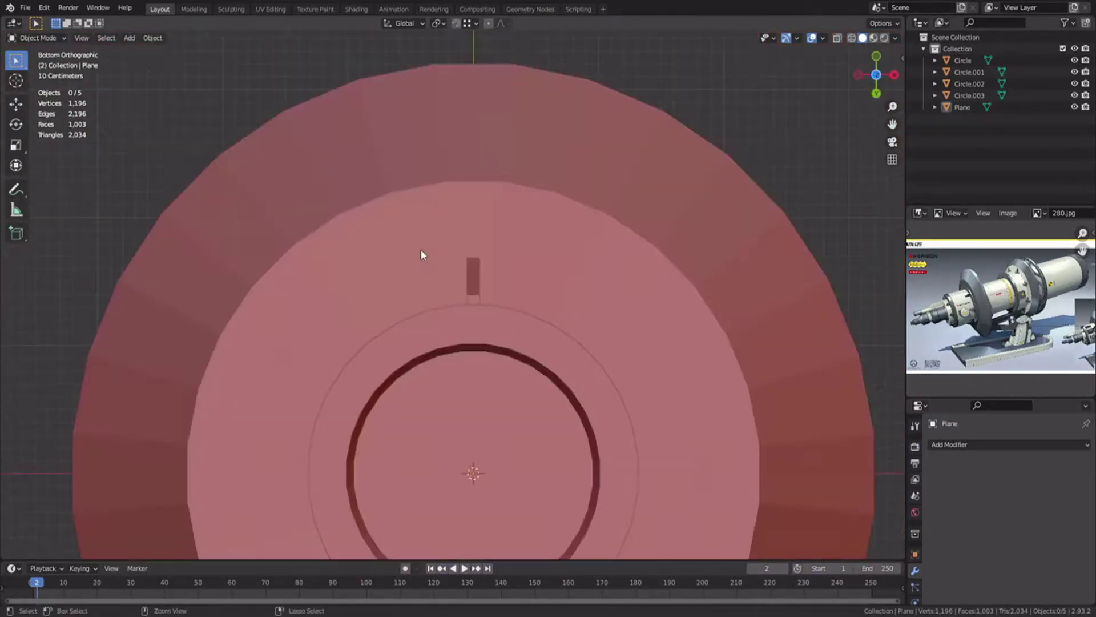
click(476, 274)
key(shift+a)
click(557, 434)
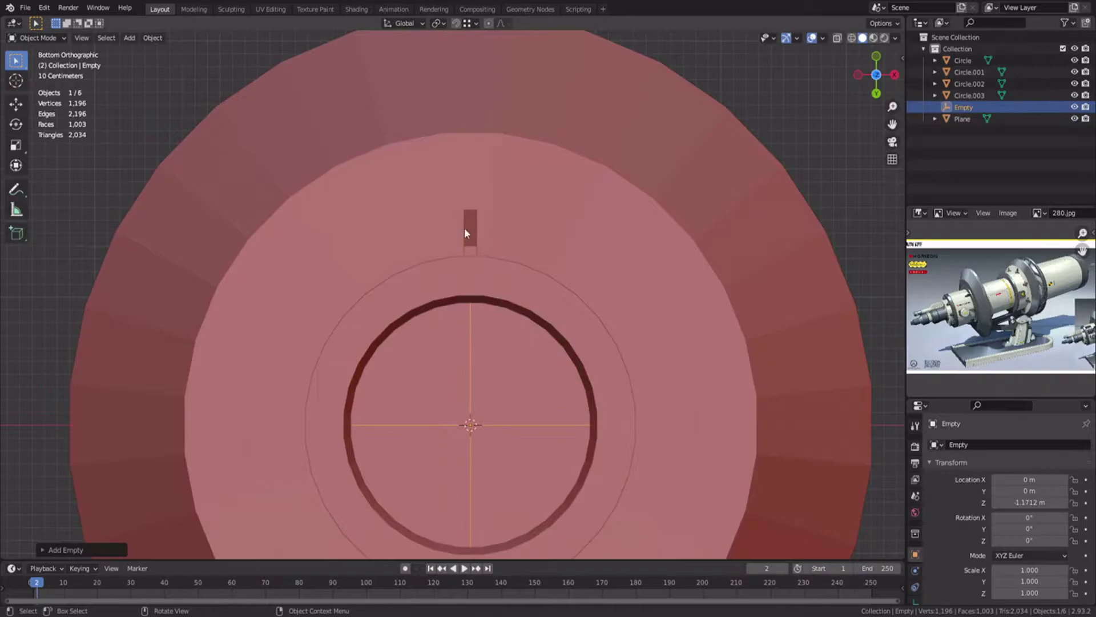
Give the fin an Array modifier with a count of 9, relative offset off, and object offset using the empty.
click(465, 228)
click(1007, 444)
click(875, 186)
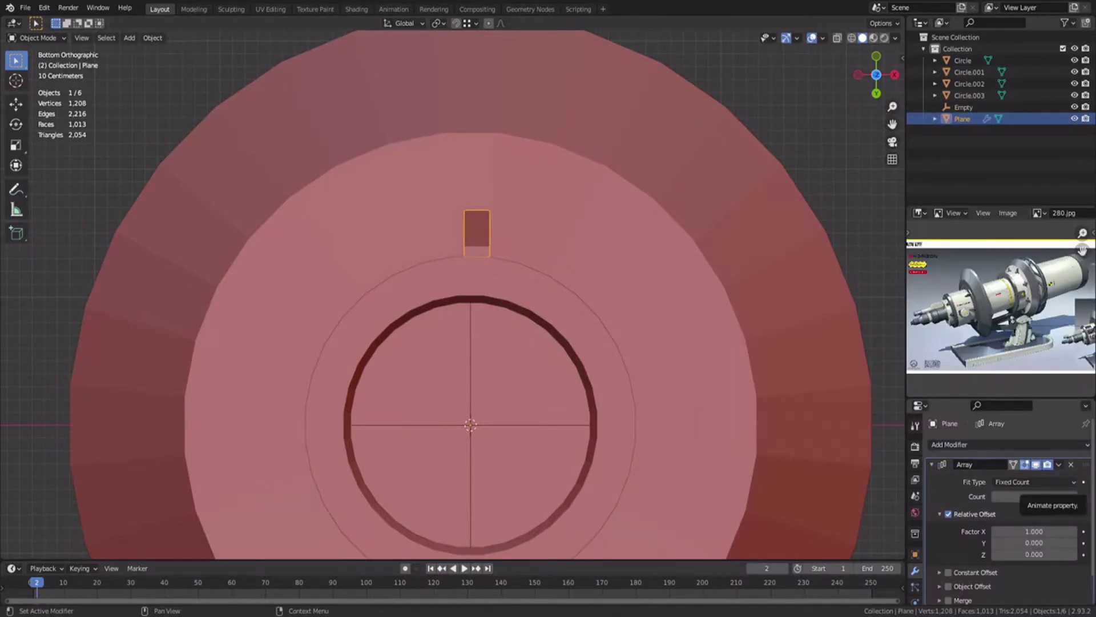
scroll(492, 280, down, 2)
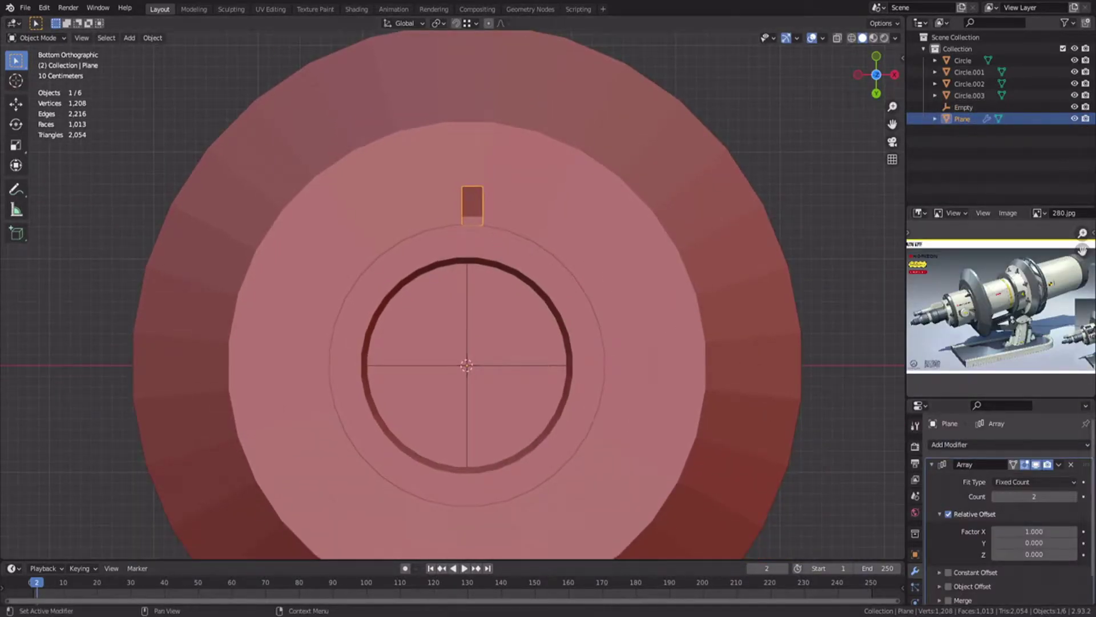
click(997, 515)
scroll(970, 531, down, 1)
click(949, 562)
click(1057, 579)
click(974, 505)
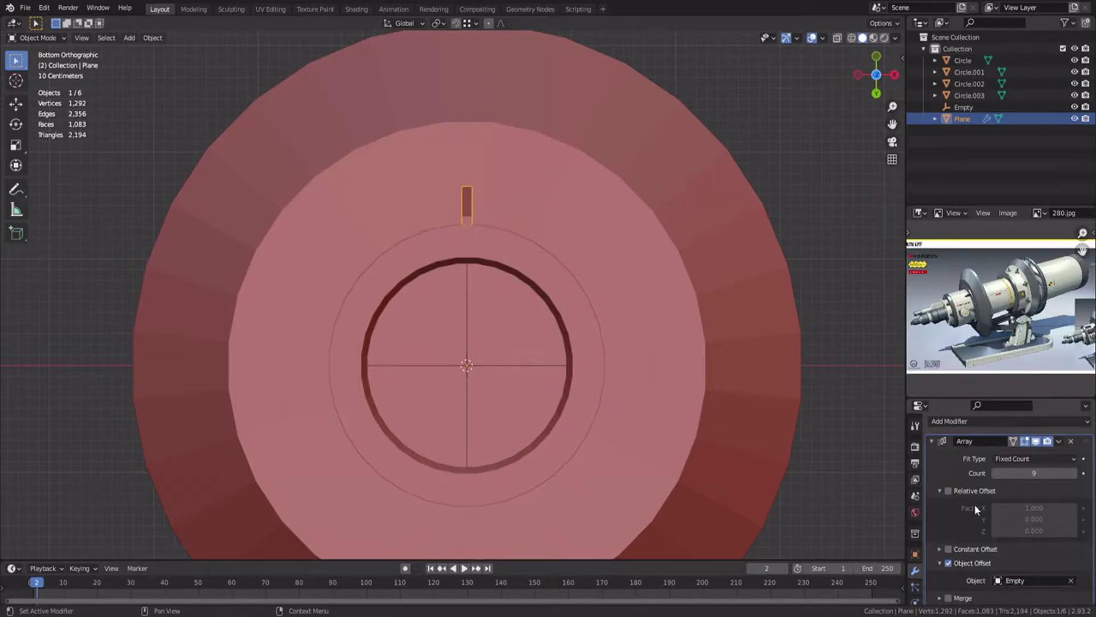
Rotate the empty about 40° to distribute the fins evenly around the cylinder.
click(538, 365)
key(r)
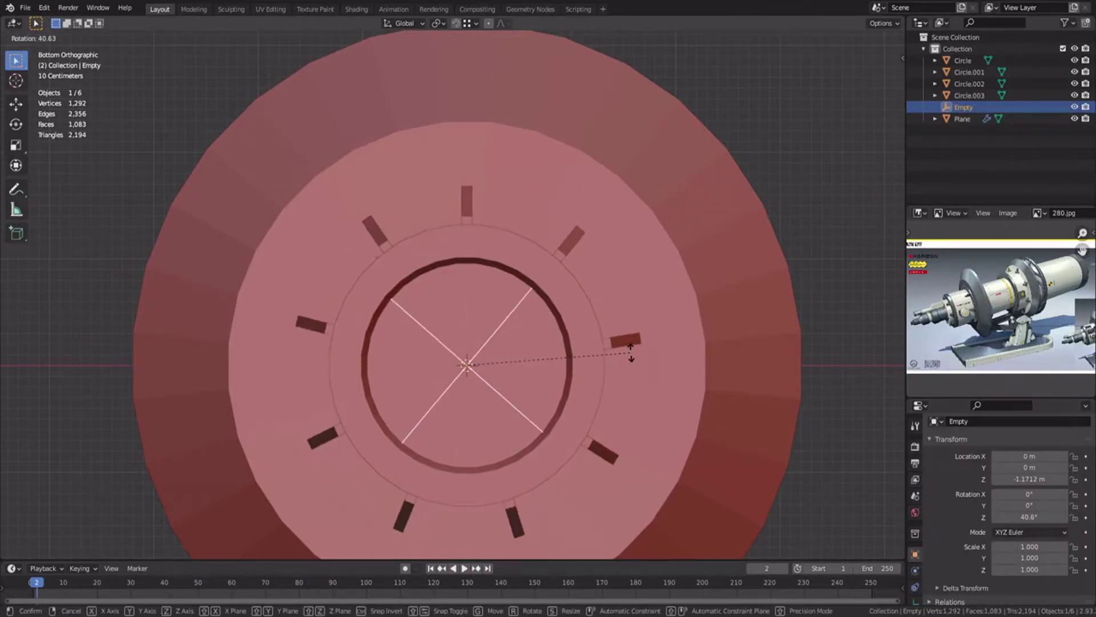
key(Return)
key(alt+a)
Select the lower end geometry of the inner cylinder in wireframe display.
scroll(528, 280, down, 3)
middle_drag(527, 279, 437, 240)
scroll(467, 330, down, 2)
scroll(445, 268, up, 3)
click(457, 288)
key(Tab)
key(shift+z)
drag(299, 310, 716, 435)
scroll(501, 310, up, 3)
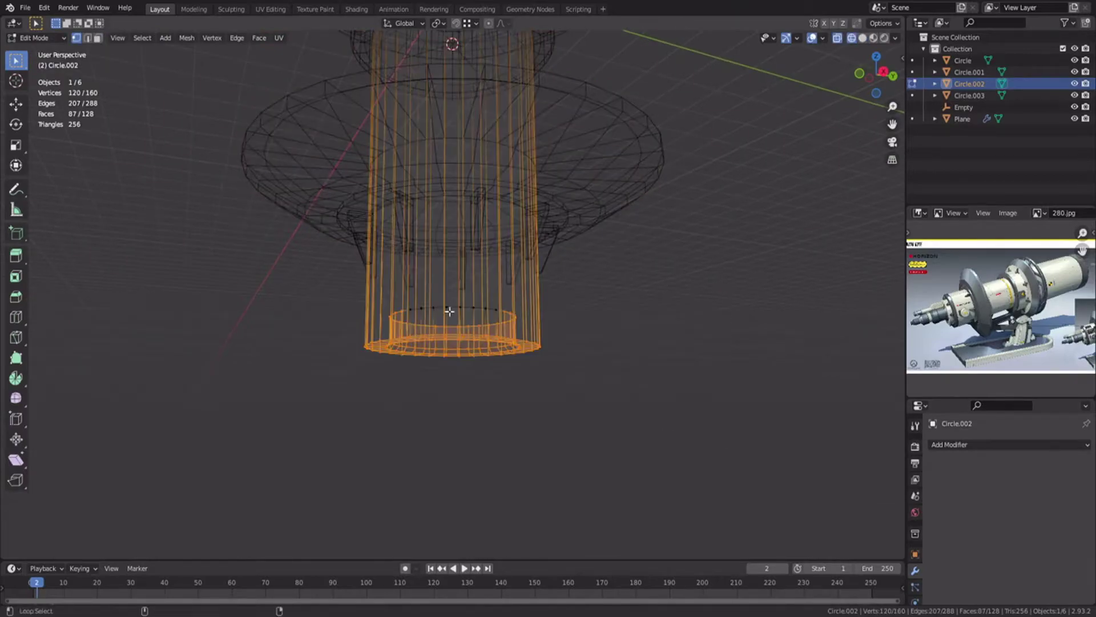
Try to extrude the inner cylinder's end faces along their normals and straight downward.
key(shift+z)
key(3)
key(alt+e)
click(526, 273)
right_click(570, 278)
key(ctrl+z)
click(581, 234)
key(e)
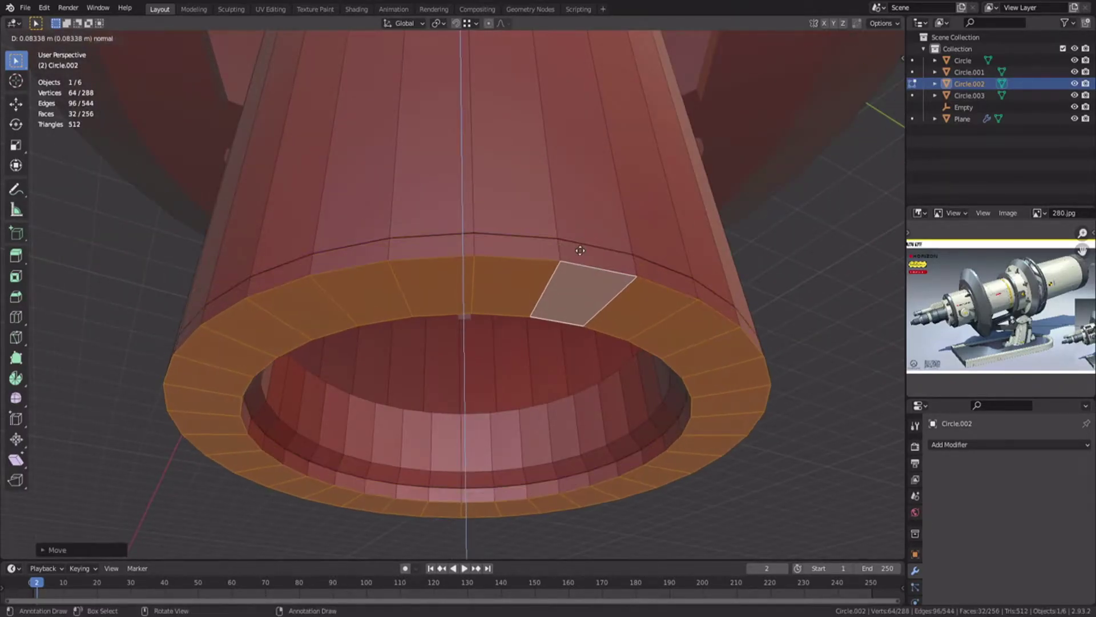
right_click(578, 262)
key(ctrl+z)
key(ctrl+z)
key(ctrl+z)
key(ctrl+z)
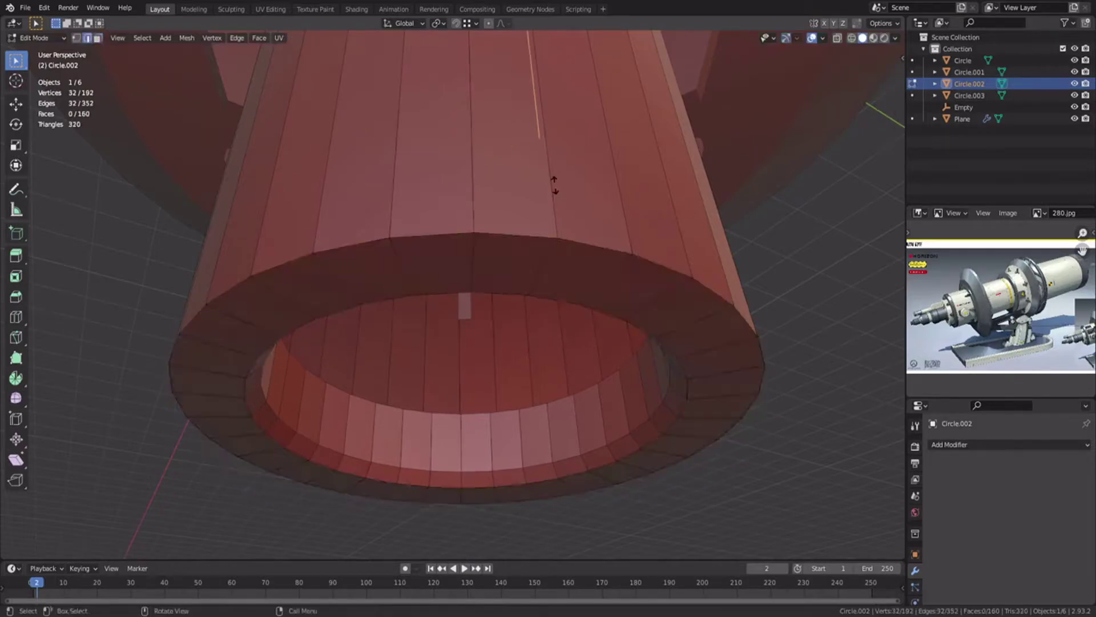
Place an edge loop around the inner cylinder's lower end and extrude the end band's faces along their normals.
click(755, 457)
key(alt+e)
click(721, 401)
click(720, 402)
middle_drag(531, 325, 508, 377)
key(Tab)
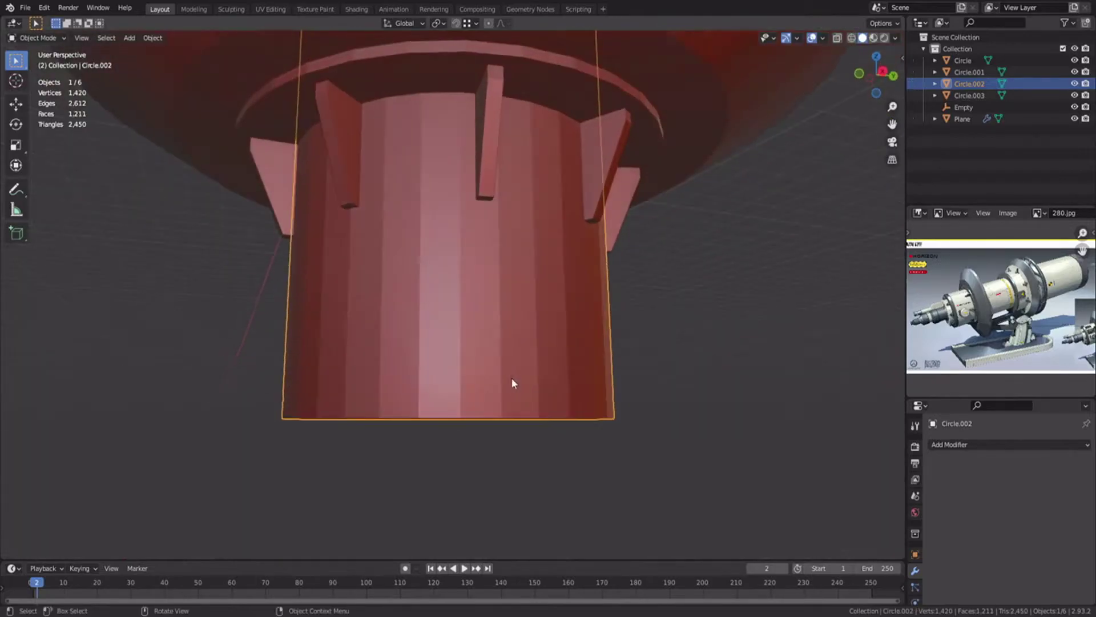
Select the inner cylinder's lower end geometry in wireframe display and move it slightly downward.
key(shift+z)
key(Tab)
key(1)
drag(214, 328, 777, 479)
key(shift+z)
middle_drag(563, 374, 597, 337)
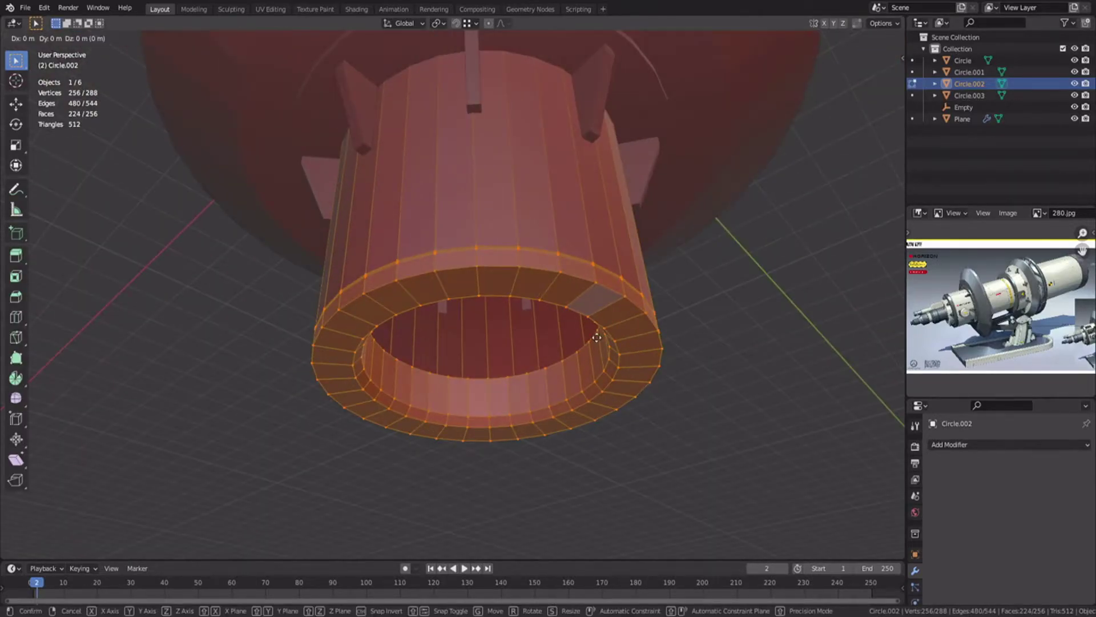
click(596, 362)
key(Tab)
key(alt+a)
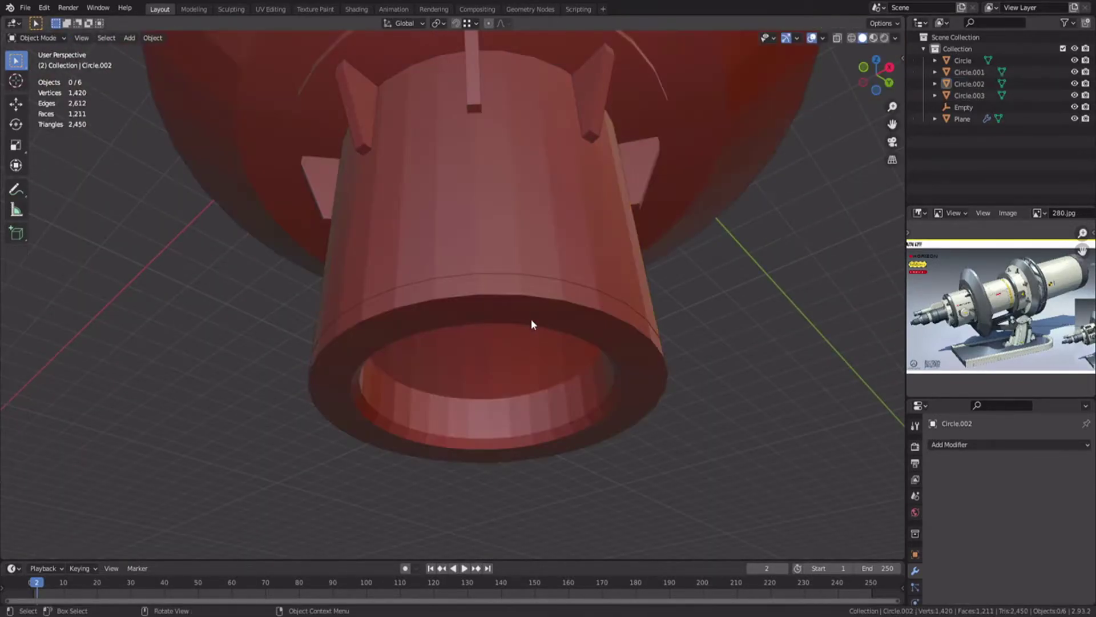
Duplicate the innermost edge loop inside the cylinder's lower opening, separate it into its own object and open that for editing.
key(Tab)
middle_drag(542, 401, 541, 379)
scroll(540, 379, up, 3)
alt+click(598, 424)
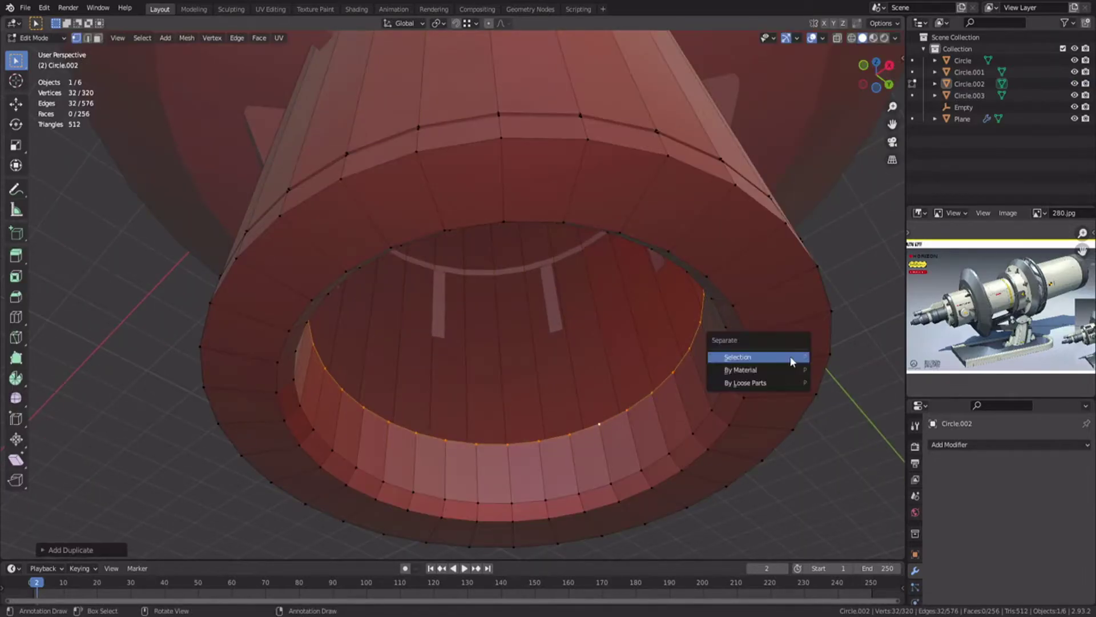
click(792, 360)
key(Tab)
click(688, 351)
key(Tab)
Extrude the separated loop along Z into a cylindrical wall, scale the wall to fit the opening and reposition its lower edge loop.
key(e)
key(z)
click(683, 450)
key(a)
key(s)
click(824, 469)
alt+click(644, 281)
middle_drag(644, 281, 633, 322)
click(638, 351)
scroll(632, 321, up, 3)
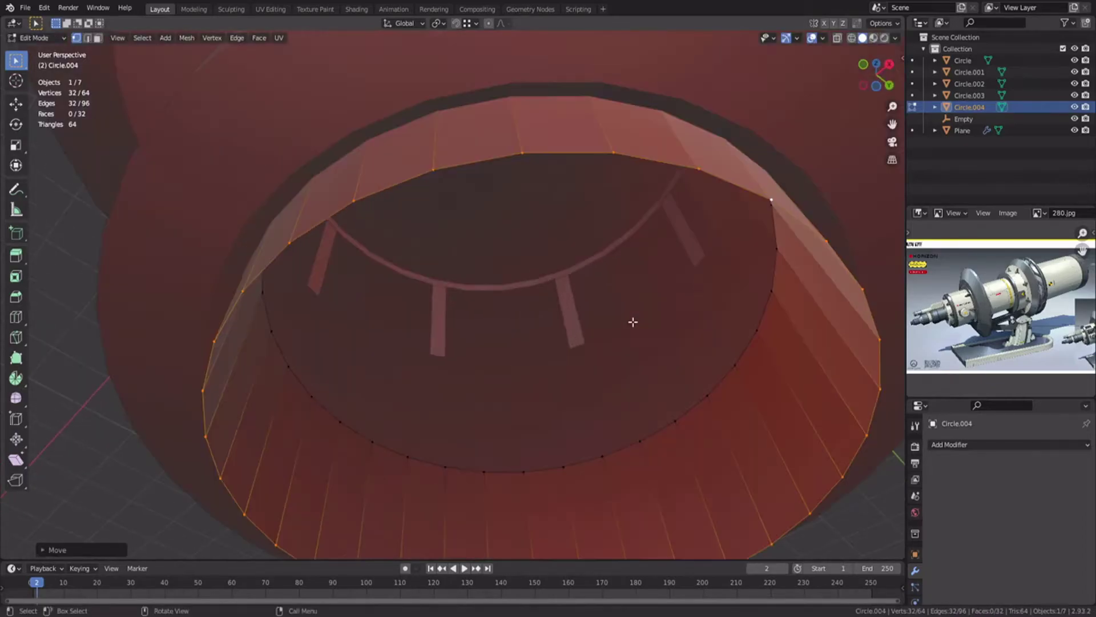
Extrude the new wall's lower edge loop slightly inward and offset it along Z to form a narrow chamfer.
key(e)
key(s)
key(g)
key(z)
click(750, 259)
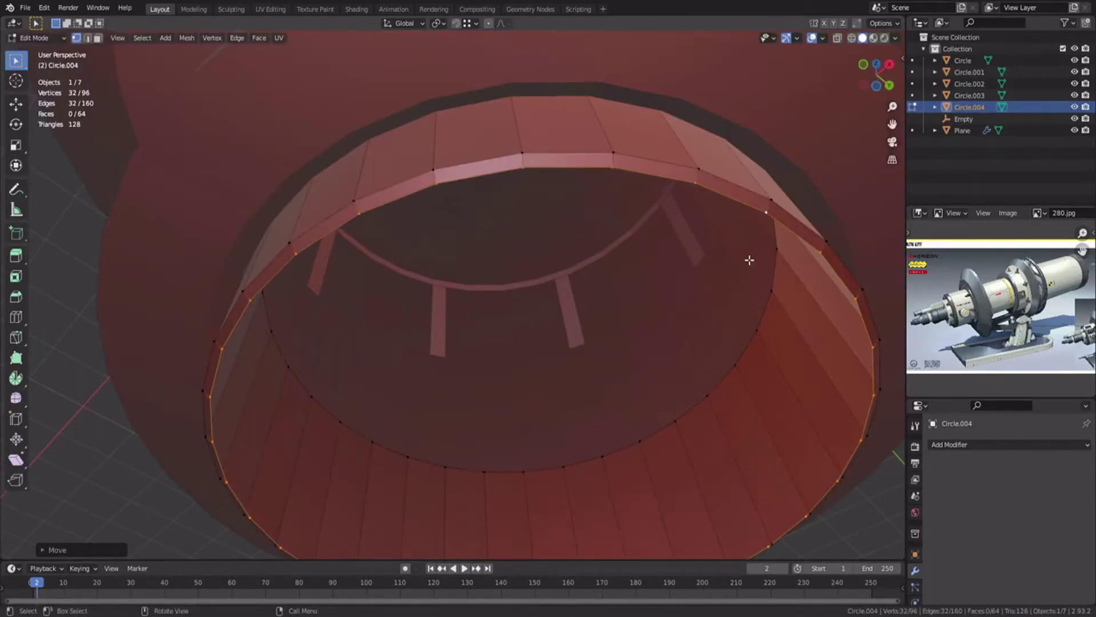
Extrude the chamfer's edge loop inward once more and close the end with a cap face.
key(e)
key(s)
click(751, 228)
key(f)
key(Tab)
scroll(742, 239, down, 7)
Grow the selection around the new plug's end cap, adjust its position along Z and save the file.
click(616, 323)
key(Tab)
scroll(540, 341, up, 1)
key(ctrl+KP_Add)
key(ctrl+KP_Add)
key(g)
key(z)
click(525, 344)
key(Tab)
key(alt+a)
key(ctrl+s)
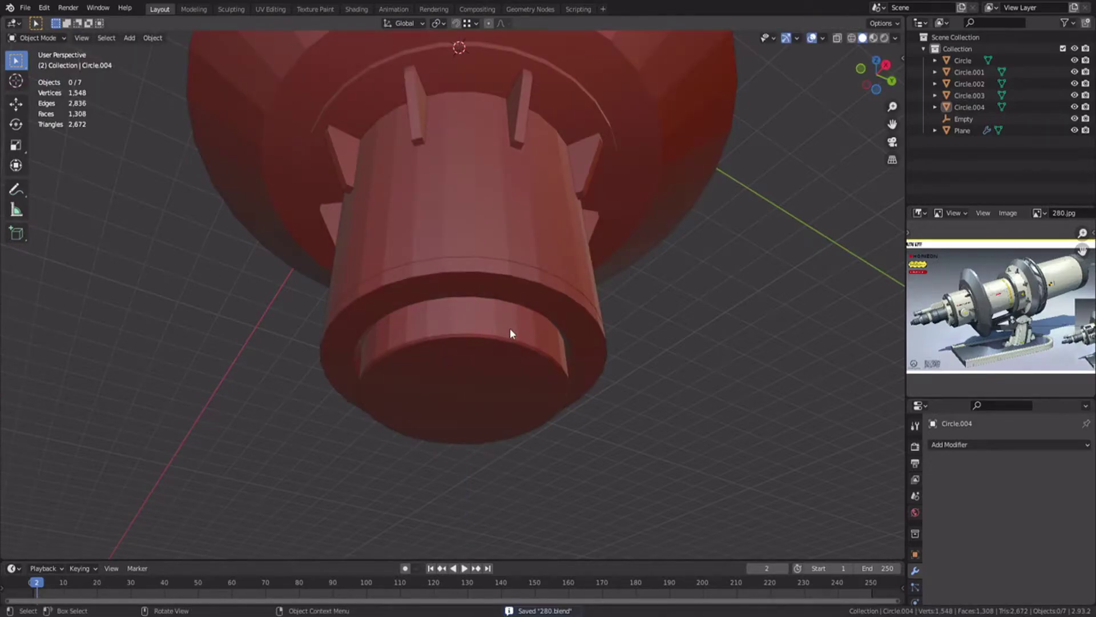
click(422, 123)
key(shift+d)
key(z)
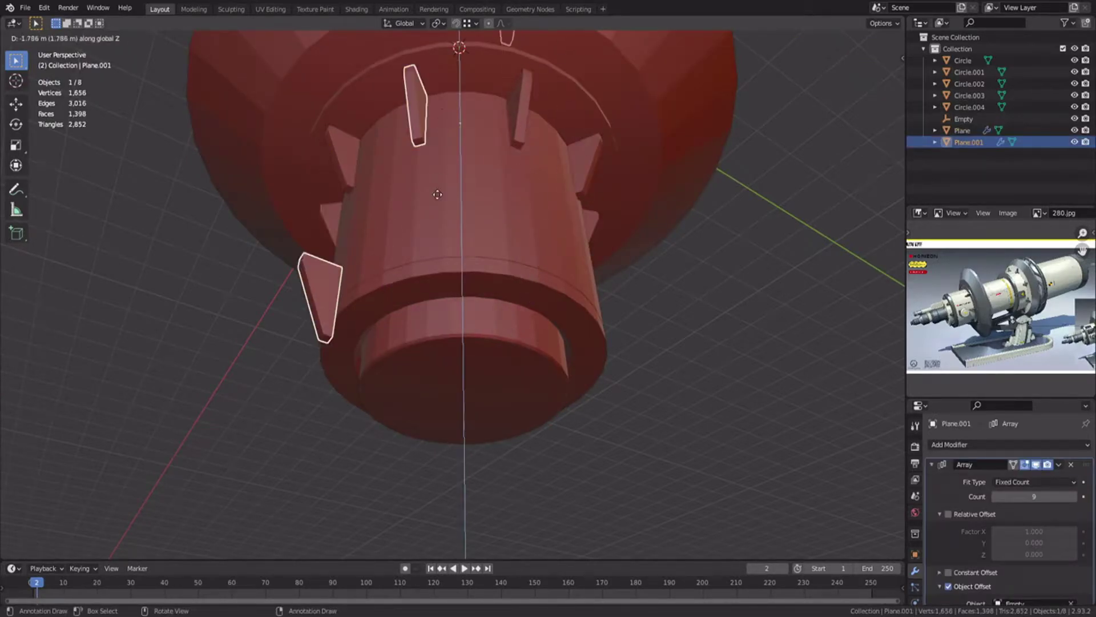
right_click(443, 150)
key(g)
key(z)
right_click(443, 181)
key(x)
click(443, 180)
Duplicate the radial fins together with their empty and move the copies down along Z to below the lower cylinder.
click(416, 125)
shift+click(964, 119)
key(shift+d)
key(z)
click(548, 225)
scroll(553, 254, up, 4)
middle_drag(548, 225, 557, 417)
key(g)
key(z)
click(385, 437)
Scale the duplicated fins' mesh to about 0.72 and move it along Z towards the cylinder's lower rim.
middle_drag(385, 437, 344, 431)
key(Tab)
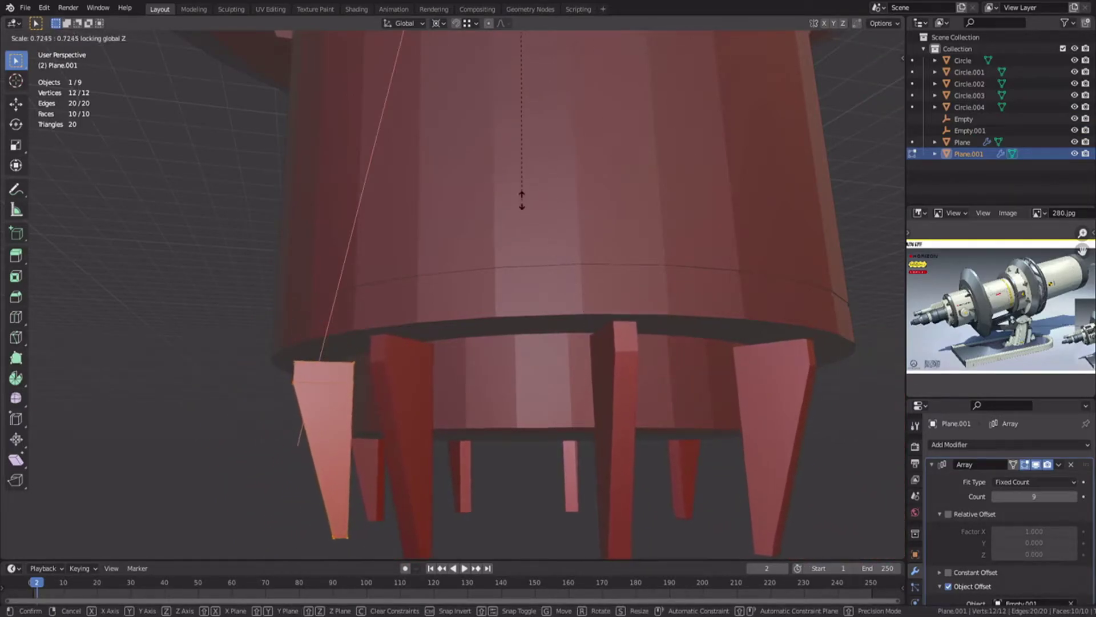
click(523, 200)
middle_drag(523, 200, 571, 137)
scroll(592, 220, up, 3)
middle_drag(592, 221, 616, 293)
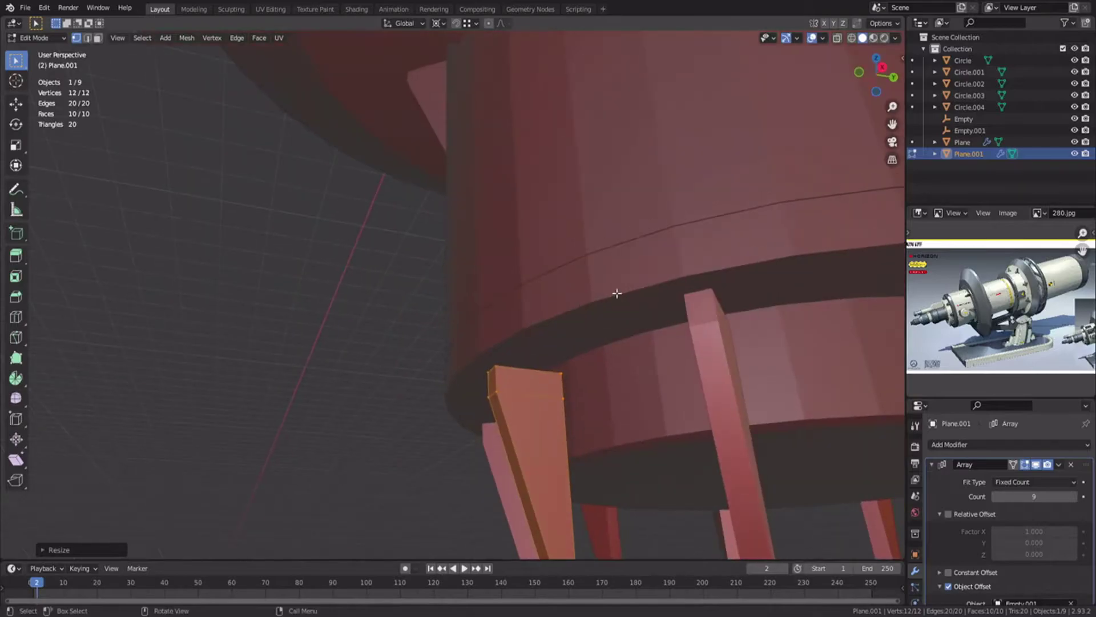
key(g)
key(z)
click(620, 291)
scroll(619, 253, down, 6)
key(Tab)
middle_drag(619, 252, 542, 238)
click(536, 185)
key(Tab)
key(shift+z)
alt+click(568, 274)
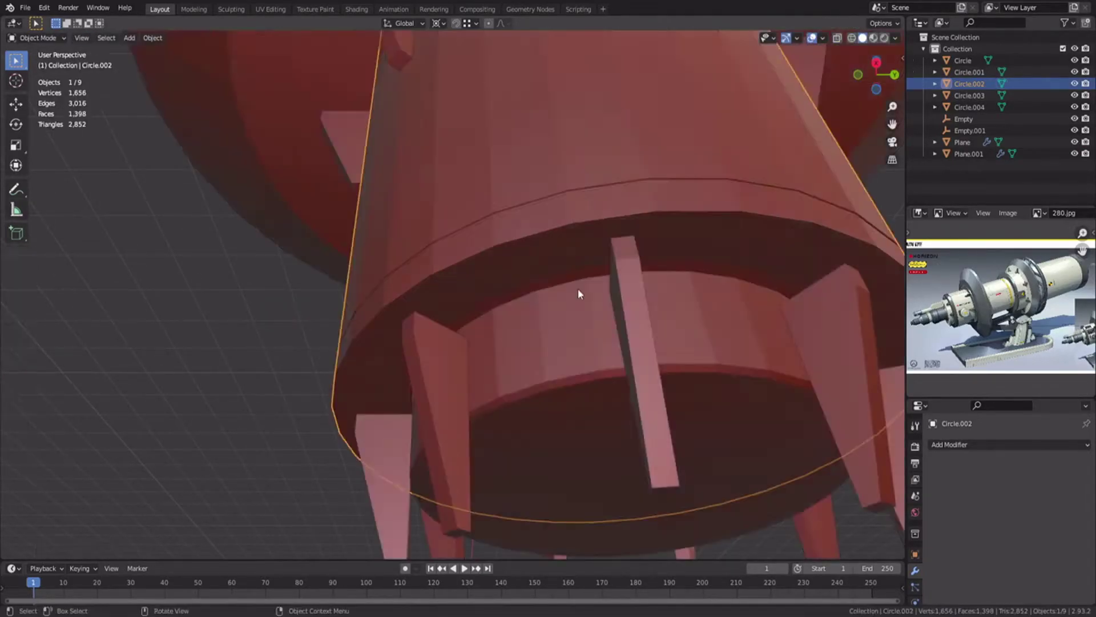
key(alt+a)
Move the lower fins' mesh up along Z by about 0.07 m towards the rim's underside.
middle_drag(577, 291, 587, 303)
click(510, 308)
key(Tab)
scroll(510, 309, up, 5)
key(g)
key(z)
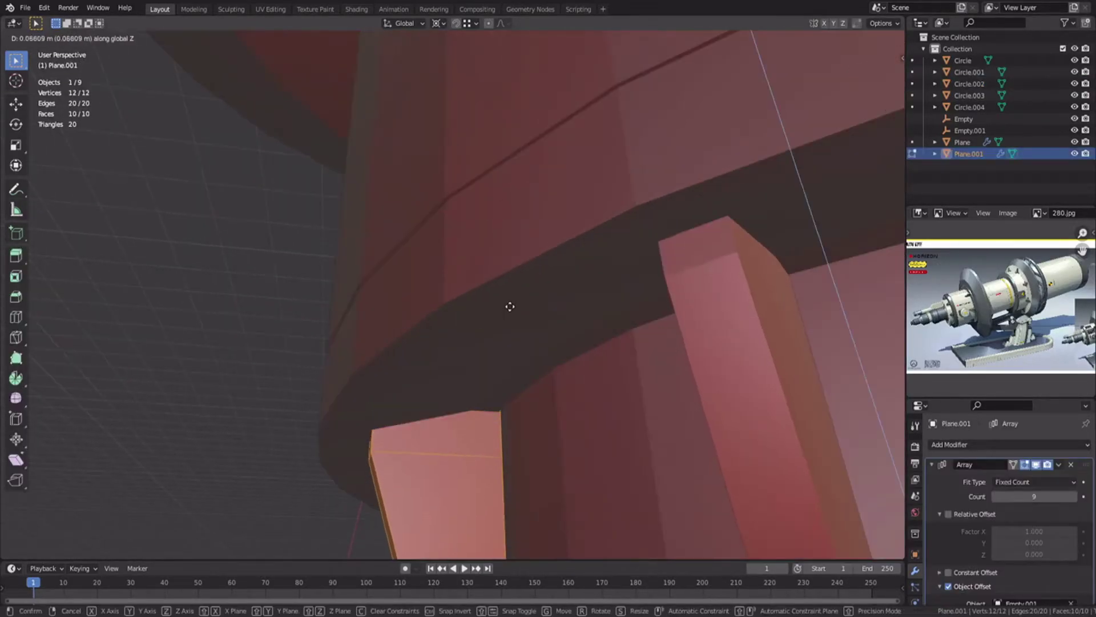
click(510, 304)
key(Tab)
Examine the inner cylinder's lower lip and edge loops in front view and in wireframe display.
click(649, 346)
key(Tab)
key(KP_1)
key(Tab)
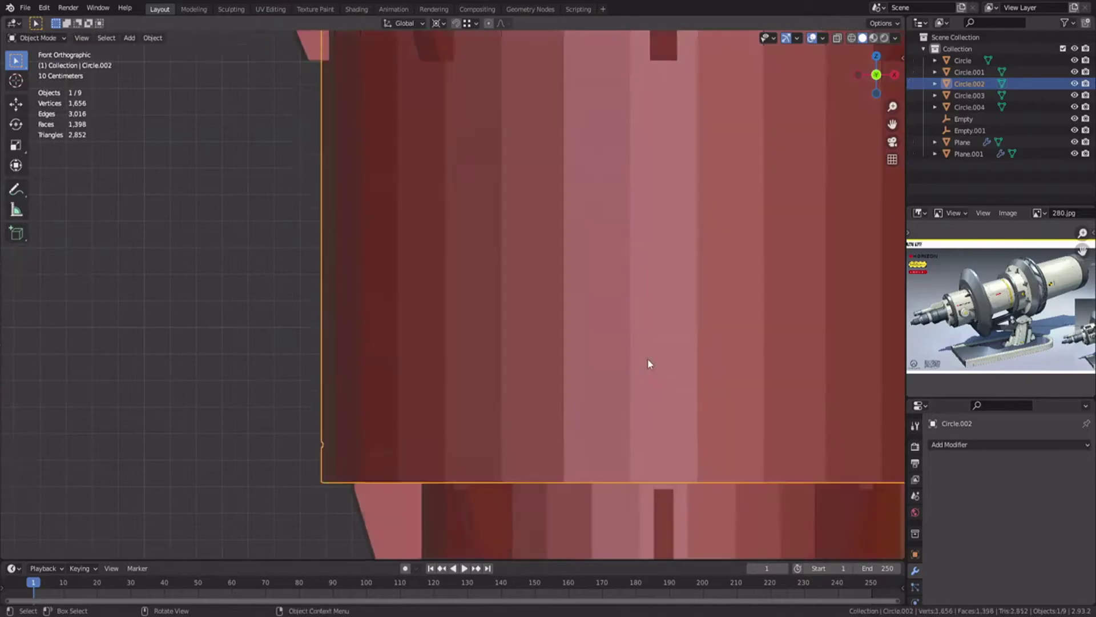
shift+middle_drag(648, 365, 602, 218)
click(612, 363)
key(Tab)
key(z)
click(614, 377)
middle_drag(611, 384, 516, 392)
key(Tab)
click(527, 430)
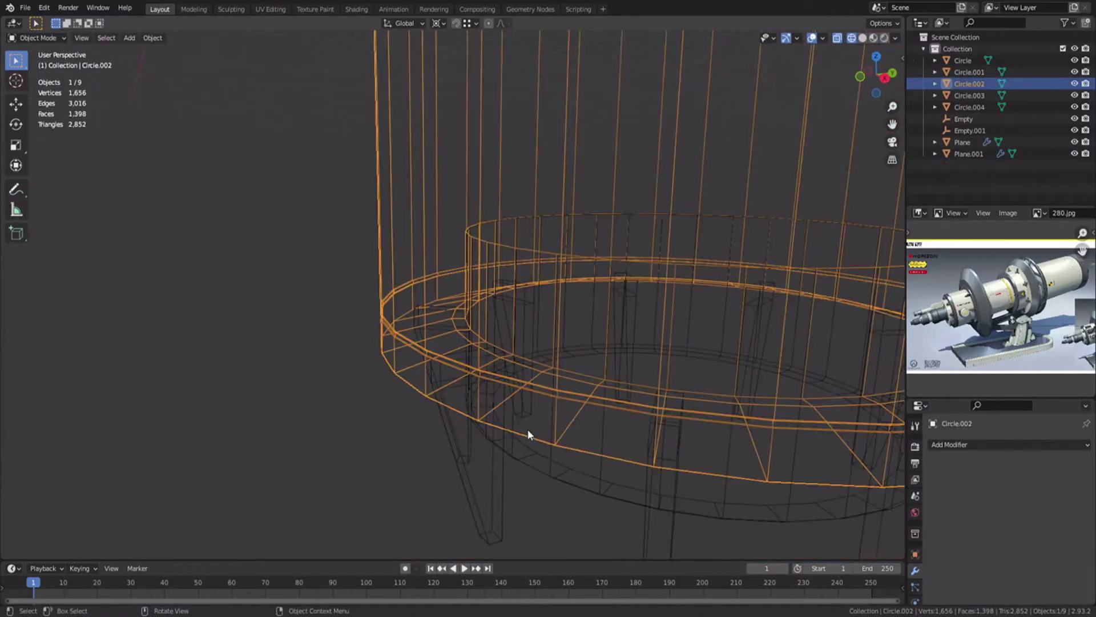
key(Tab)
key(x)
click(580, 260)
key(ctrl+z)
key(ctrl+z)
key(ctrl+z)
key(ctrl+z)
Remove the extra inner edge loops around the inner cylinder's lower opening.
key(Tab)
alt+click(536, 282)
key(ctrl+x)
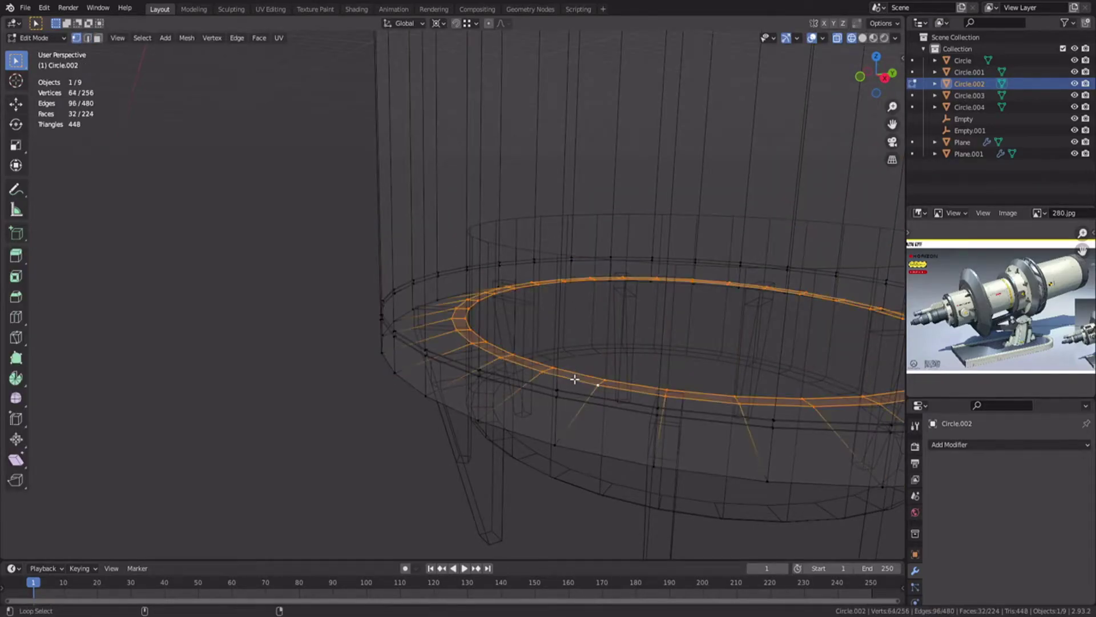
key(x)
click(573, 380)
Fill the inner cylinder's lower opening from its inner edge loop and inset the new face by about 0.36 m.
alt+click(518, 429)
key(z)
mouse_move(516, 427)
middle_down()
mouse_move(503, 378)
mouse_move(520, 336)
middle_up()
click(545, 380)
key(f)
key(i)
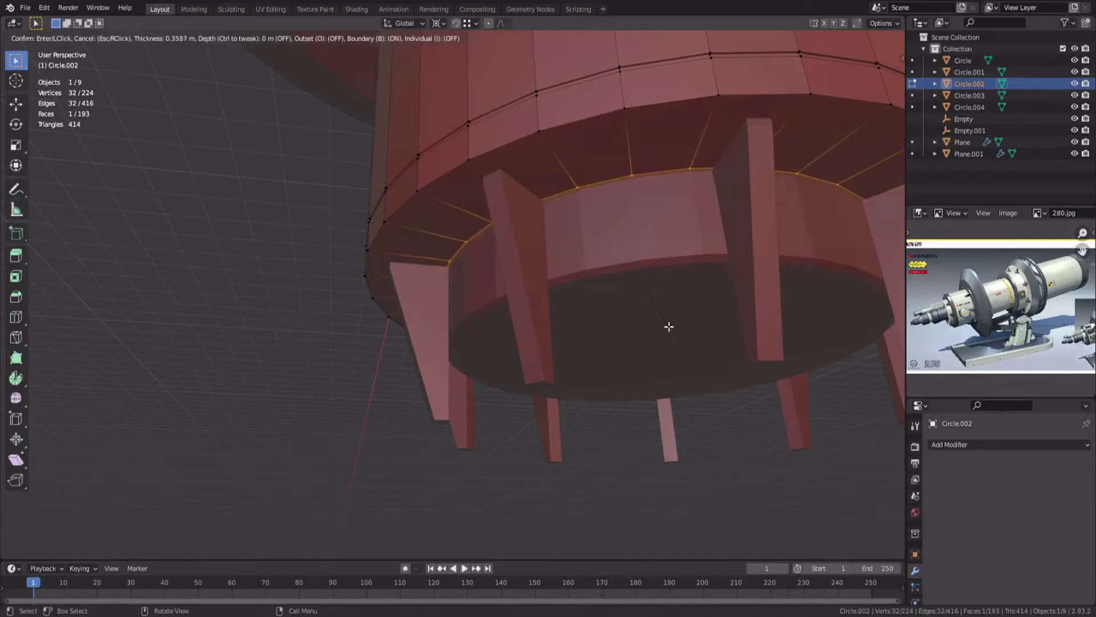
click(669, 327)
Extrude the inner cylinder's inset end geometry and adjust its depth along Z in wireframe display.
key(alt+e)
click(666, 334)
click(765, 352)
key(z)
key(g)
key(z)
click(639, 331)
key(z)
key(Tab)
Move the whole small fin on the inner lower cylinder about 0.075 m down along Z.
click(518, 316)
key(Tab)
middle_drag(519, 316, 531, 260)
key(a)
key(g)
key(z)
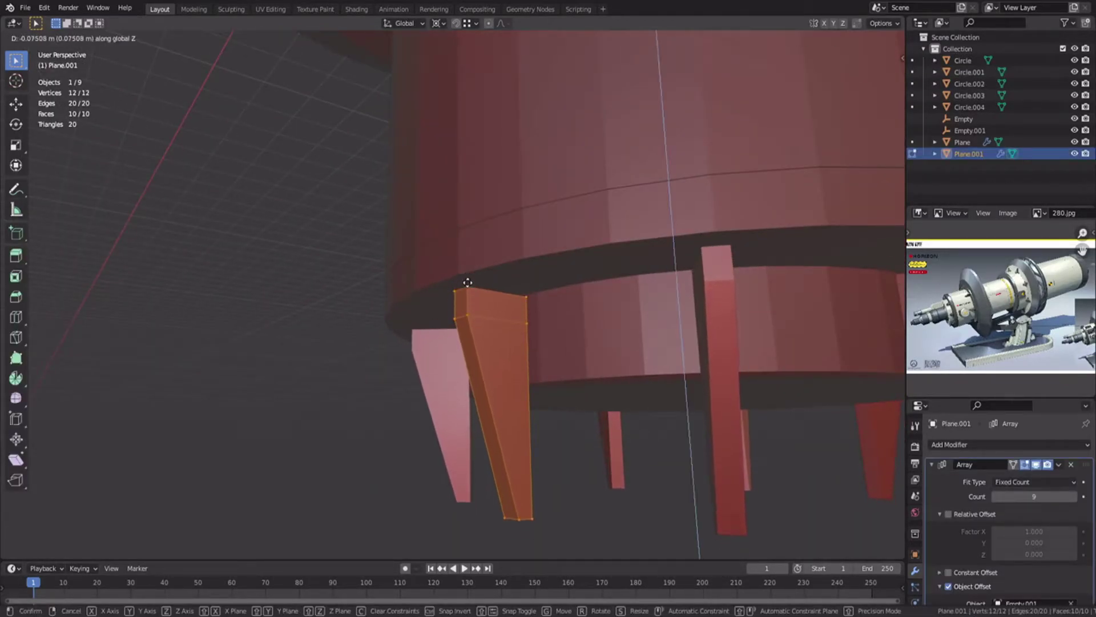
click(467, 282)
Change the transform pivot point and widen the small fin along X in front view.
key(KP_1)
scroll(538, 293, up, 5)
key(s)
key(x)
right_click(655, 285)
click(438, 24)
click(455, 75)
key(s)
key(x)
click(725, 260)
Shorten the small fin by moving its lower-end vertices up along Z.
key(shift+z)
drag(445, 436, 625, 510)
key(shift+z)
key(g)
key(z)
click(630, 340)
Move the small fin's upper outer face inward along Y.
middle_drag(628, 340, 548, 280)
scroll(536, 268, up, 3)
key(3)
click(511, 237)
middle_drag(512, 239, 485, 264)
key(g)
key(y)
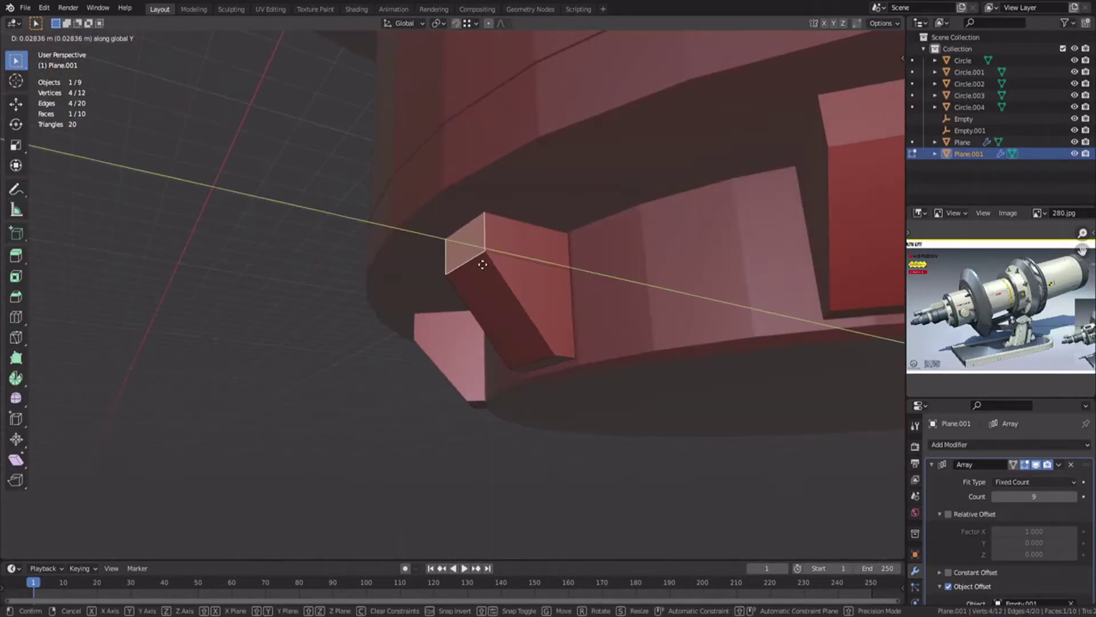
click(503, 252)
Cut two edge loops along the small fin, one near each side.
scroll(564, 275, up, 4)
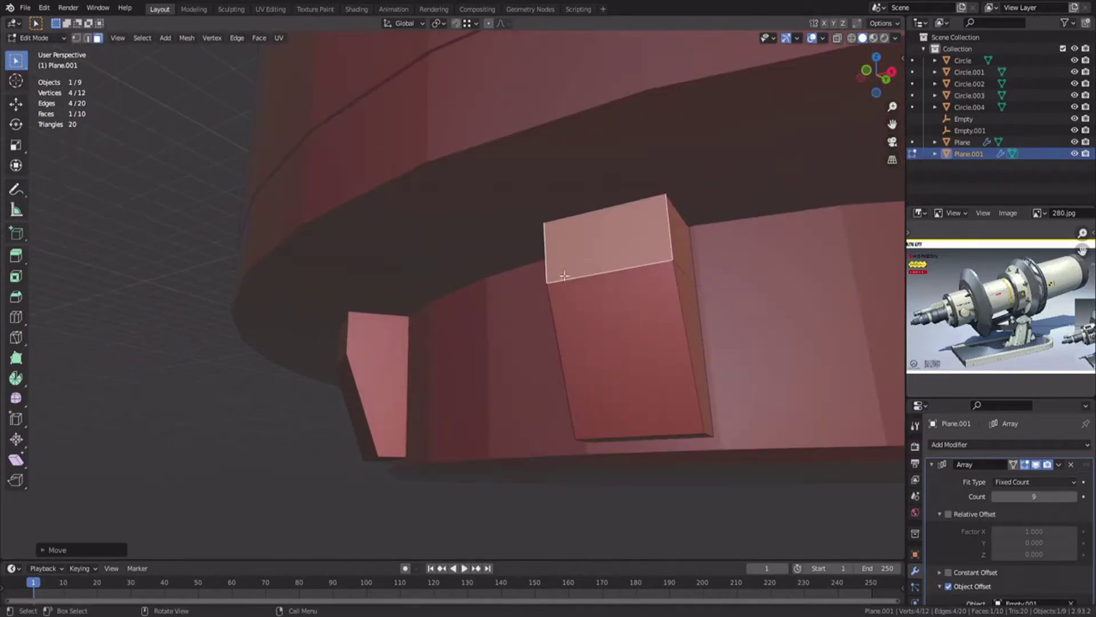
click(731, 271)
middle_drag(731, 271, 702, 234)
Try to delete the middle outer faces of the small fin between the side loops.
key(3)
click(620, 240)
shift+click(624, 326)
key(x)
shift+click(678, 416)
key(x)
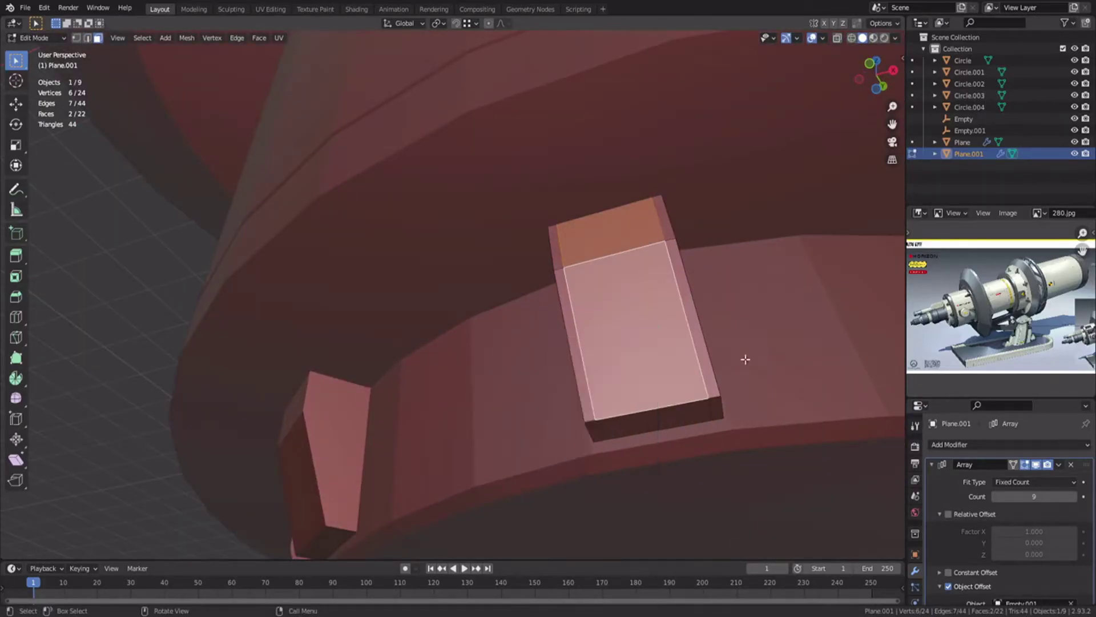
click(680, 416)
middle_drag(680, 416, 607, 299)
key(ctrl+z)
Cut another edge loop on the small fin and delete its middle outer faces to hollow it out.
key(ctrl+r)
click(559, 423)
key(3)
shift+click(604, 343)
key(x)
click(598, 303)
Fill the open inner sides of the hollowed fin with faces and save the file.
scroll(561, 352, up, 1)
key(2)
alt+click(561, 355)
alt+shift+click(669, 386)
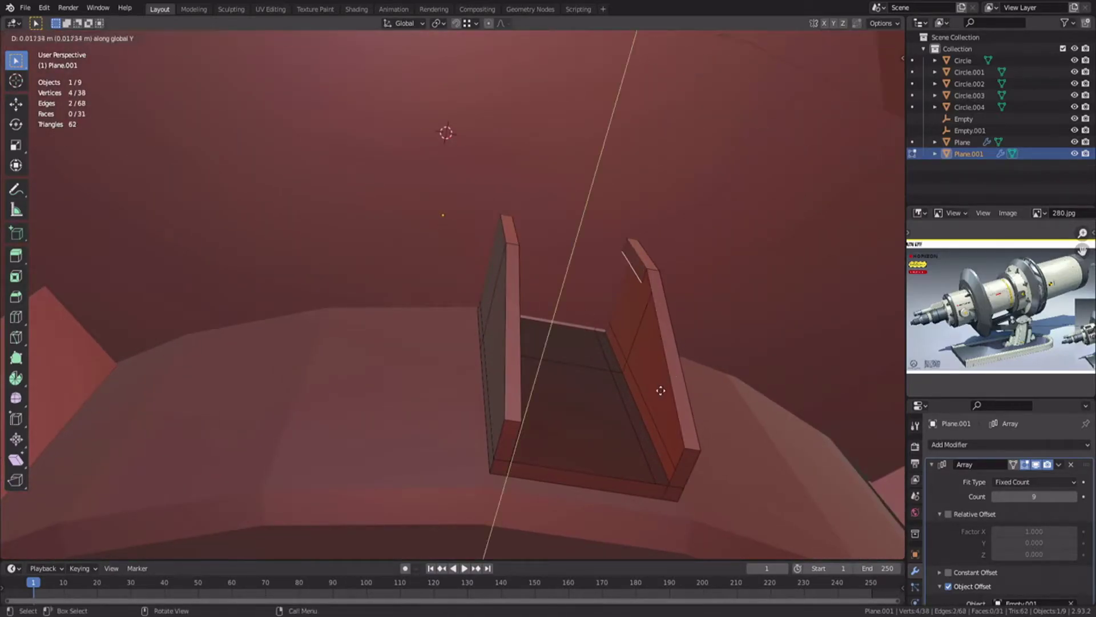
middle_drag(668, 382, 507, 311)
key(f)
key(f)
key(f)
key(Tab)
scroll(514, 306, down, 6)
key(ctrl+s)
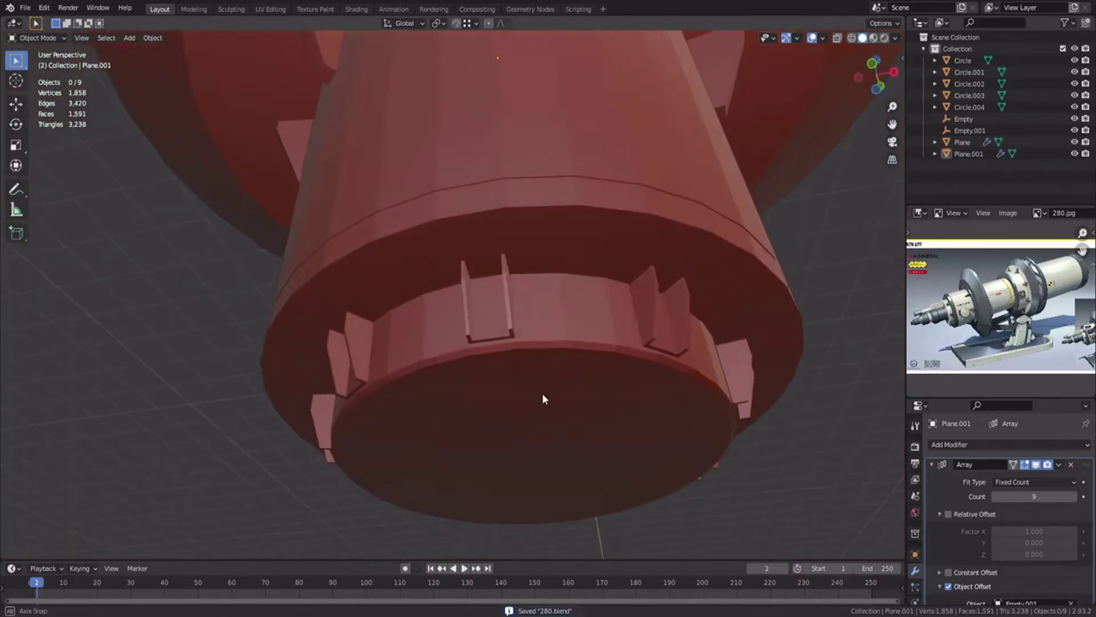
Move the hollowed fin's upper vertices along Z to adjust its height and save the file.
key(Tab)
key(1)
key(shift+z)
drag(405, 222, 578, 323)
key(shift+z)
scroll(582, 274, up, 3)
key(g)
key(z)
click(589, 237)
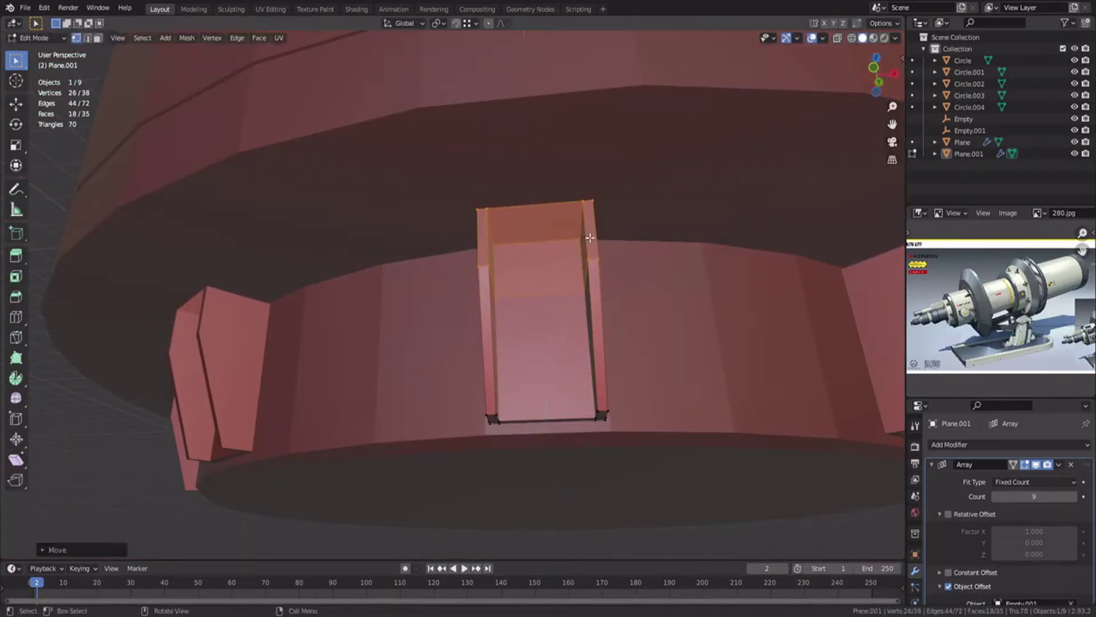
key(Tab)
scroll(548, 297, down, 6)
click(495, 377)
key(ctrl+s)
Delete the round end face of the inner lower cylinder to open it up.
scroll(495, 377, down, 2)
middle_drag(495, 377, 476, 292)
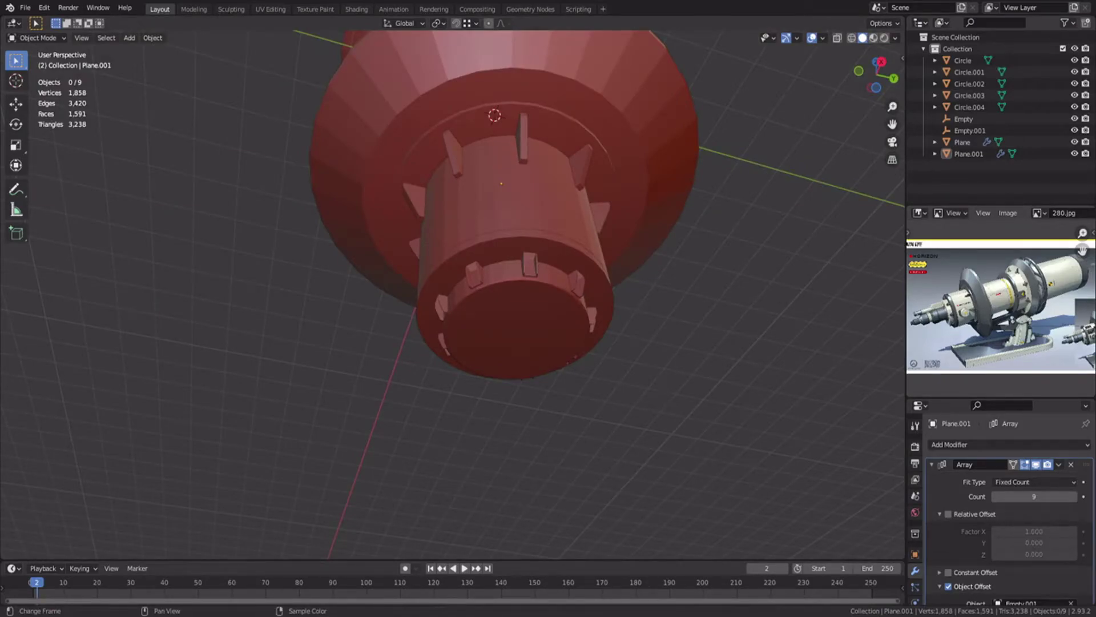
middle_drag(500, 326, 508, 306)
click(508, 306)
scroll(525, 305, up, 3)
key(Tab)
click(547, 304)
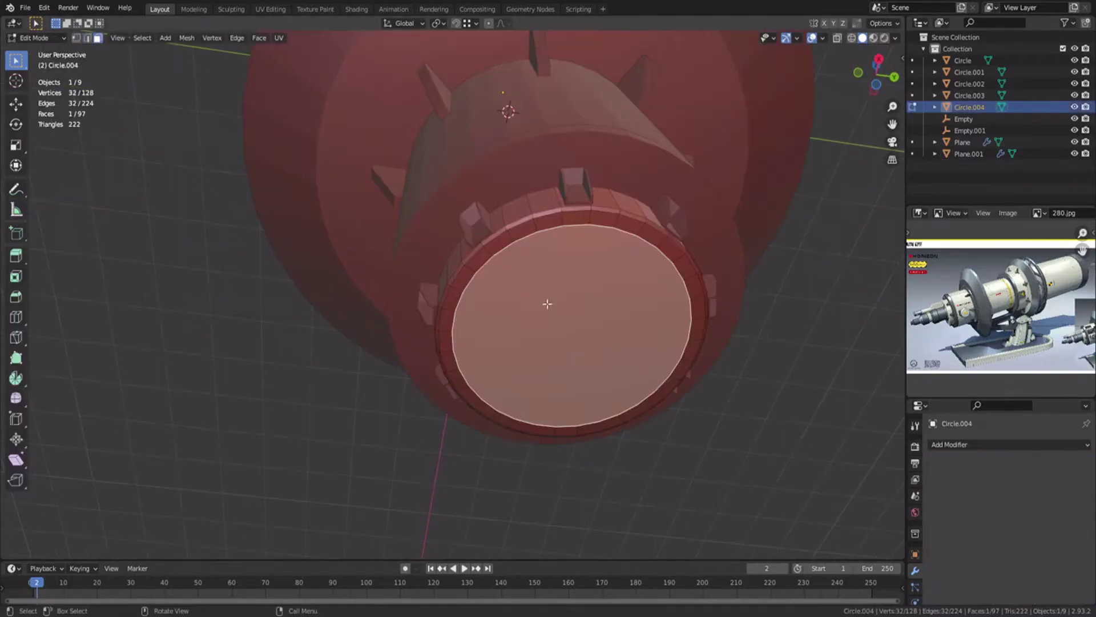
key(x)
click(561, 304)
key(Tab)
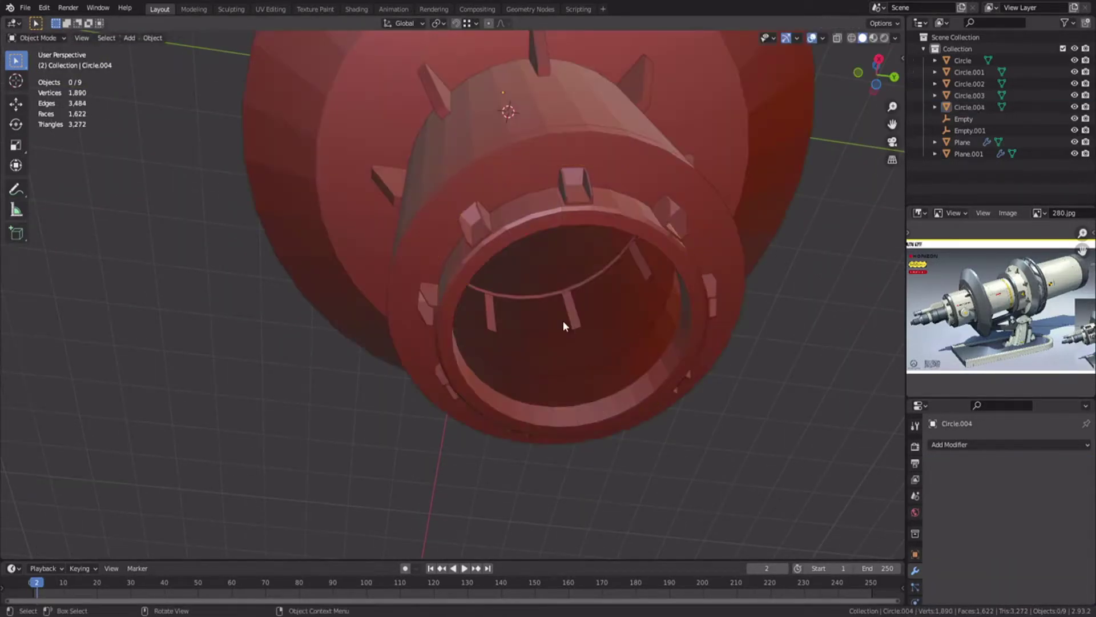
Add a 16-vertex circle at the centre in bottom view and scale it to 0.360.
key(ctrl+KP_7)
key(shift+a)
mouse_move(514, 204)
click(634, 228)
click(40, 549)
click(133, 423)
key(Tab)
key(s)
click(568, 403)
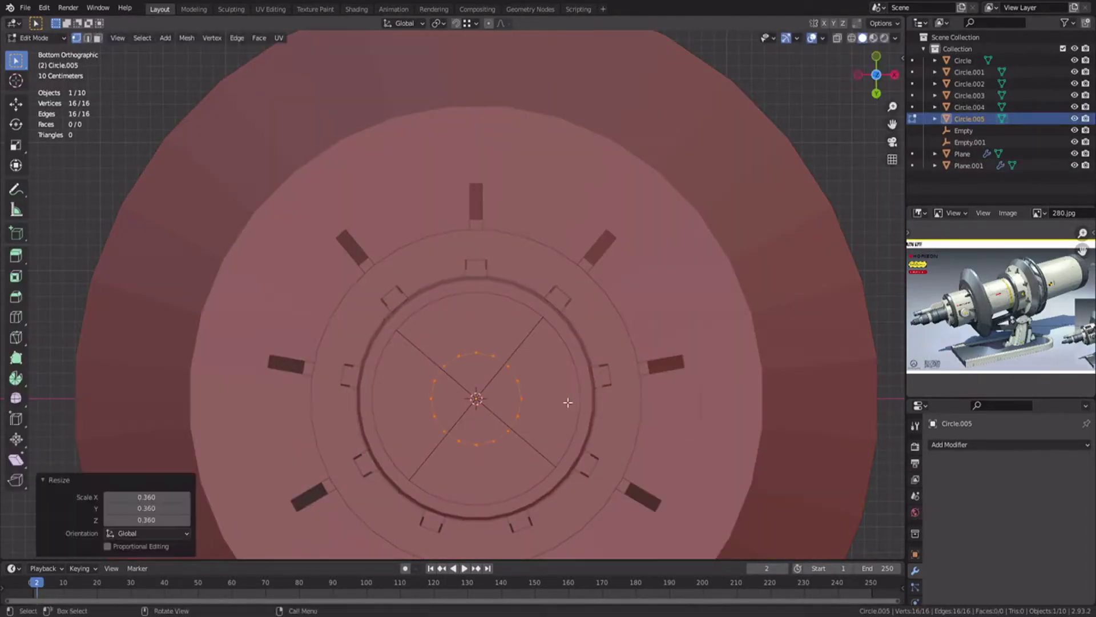
Move the new circle along Z into the lower cylinder's opening.
middle_drag(565, 399, 516, 365)
key(g)
key(z)
click(535, 346)
scroll(536, 345, up, 5)
click(552, 301)
Scale the circle's extruded ring inward in XY and extrude it about 0.38 m down along Z.
key(s)
key(shift+z)
click(629, 325)
key(e)
key(z)
click(622, 332)
Extrude a slightly wider section down along Z from the lower end of the central tube.
key(e)
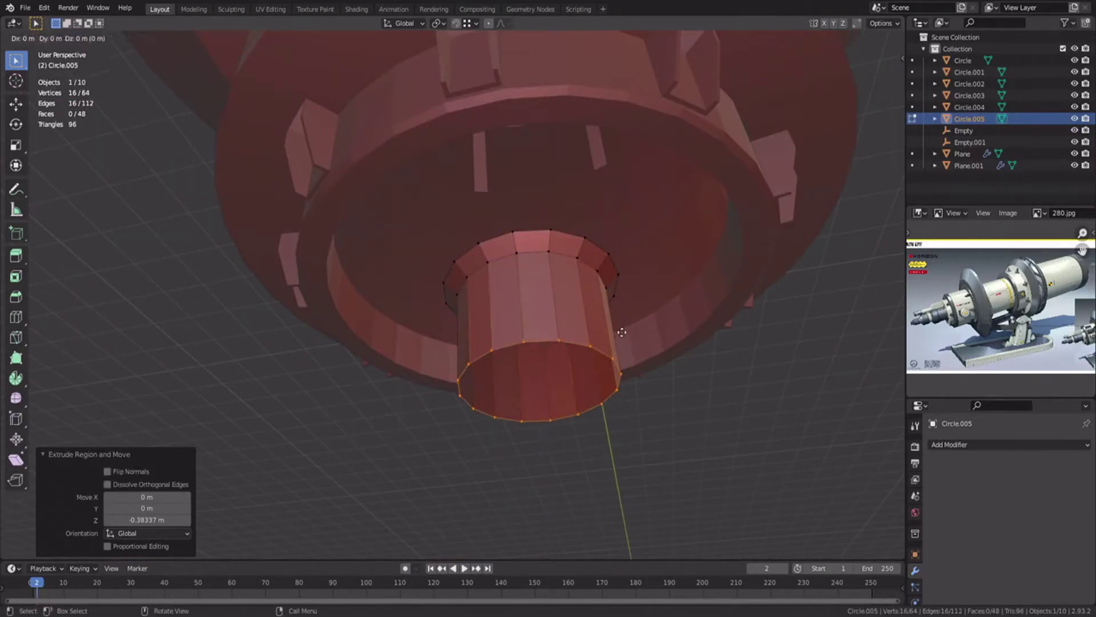
key(e)
key(z)
click(643, 364)
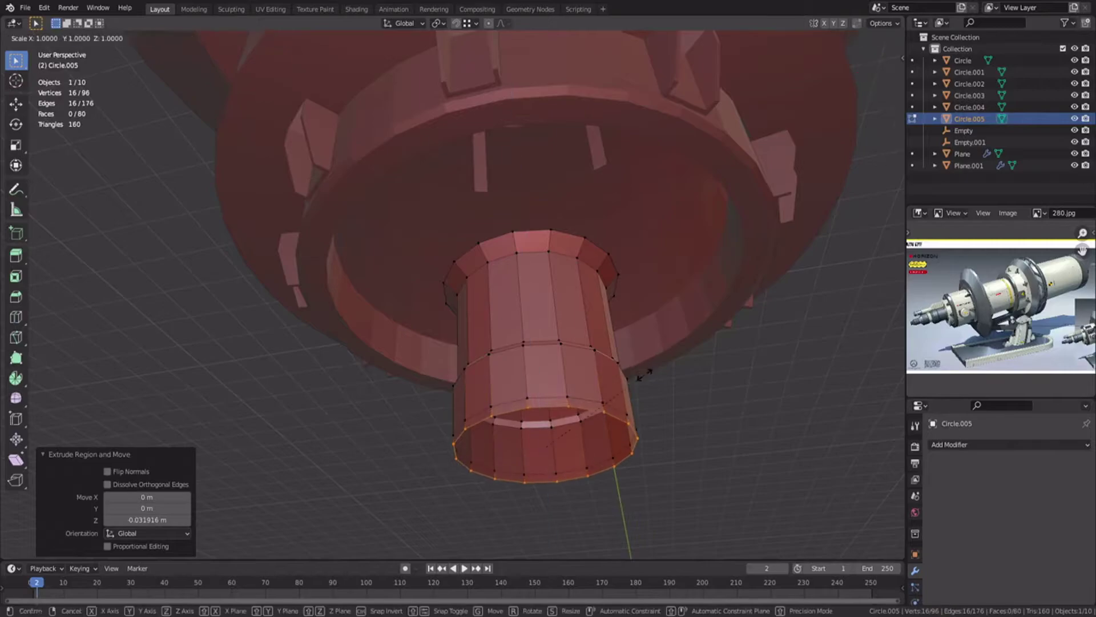
click(632, 374)
Extrude a short lip about 0.034 m below the wider section and scale its ring to 0.846 in XY.
key(e)
key(z)
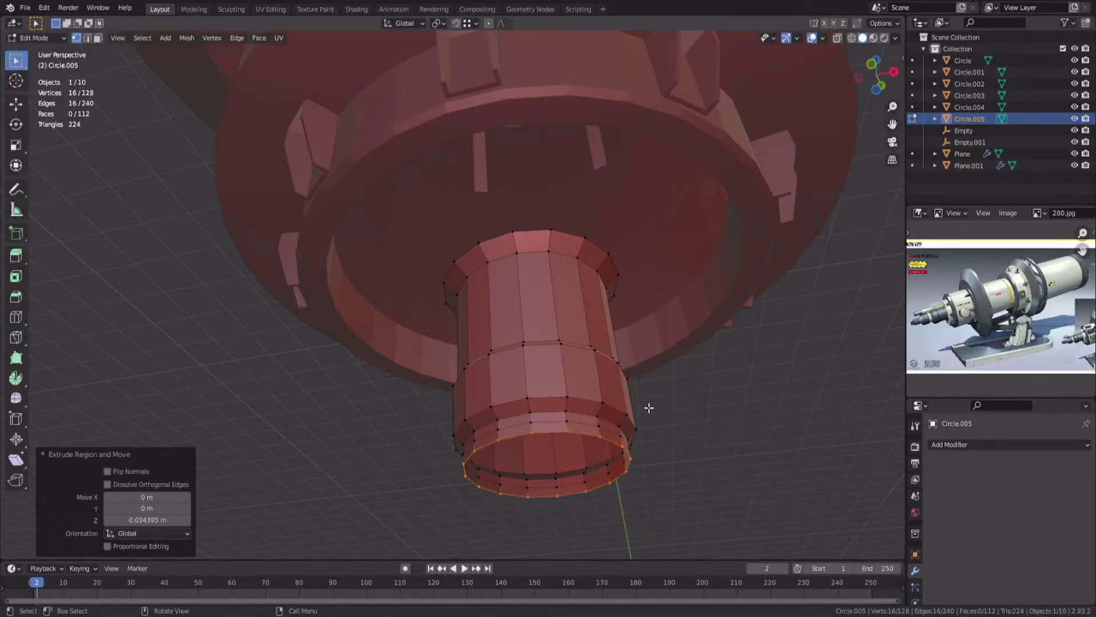
key(g)
key(z)
click(630, 413)
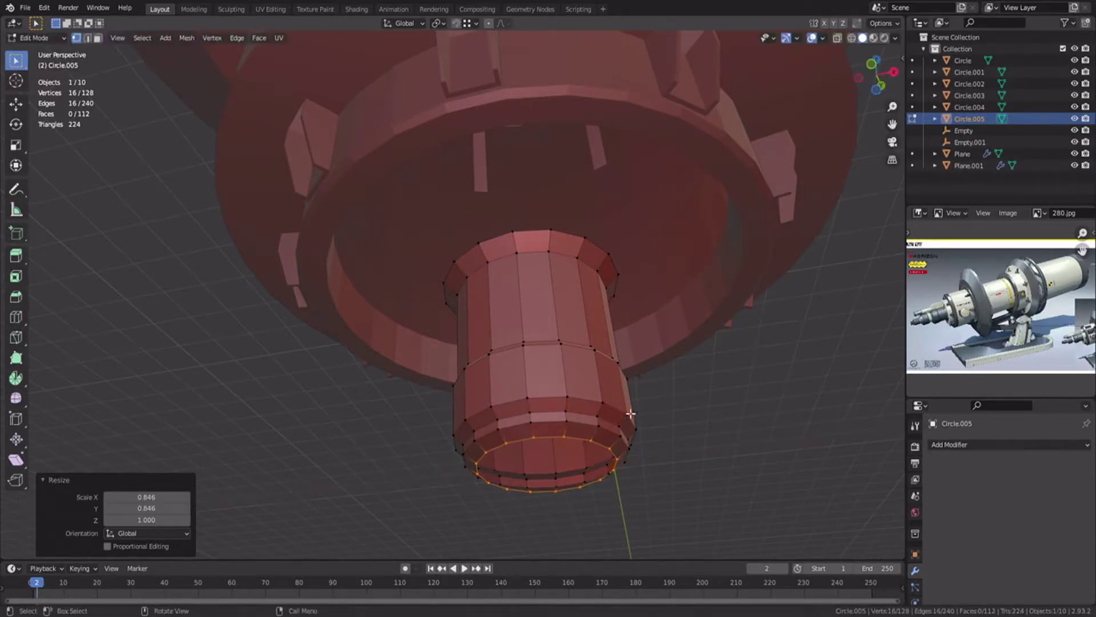
click(651, 409)
Extrude a narrower neck scaled to 0.806 and a longer section below it flared by 1.273.
shift+middle_drag(638, 385, 627, 302)
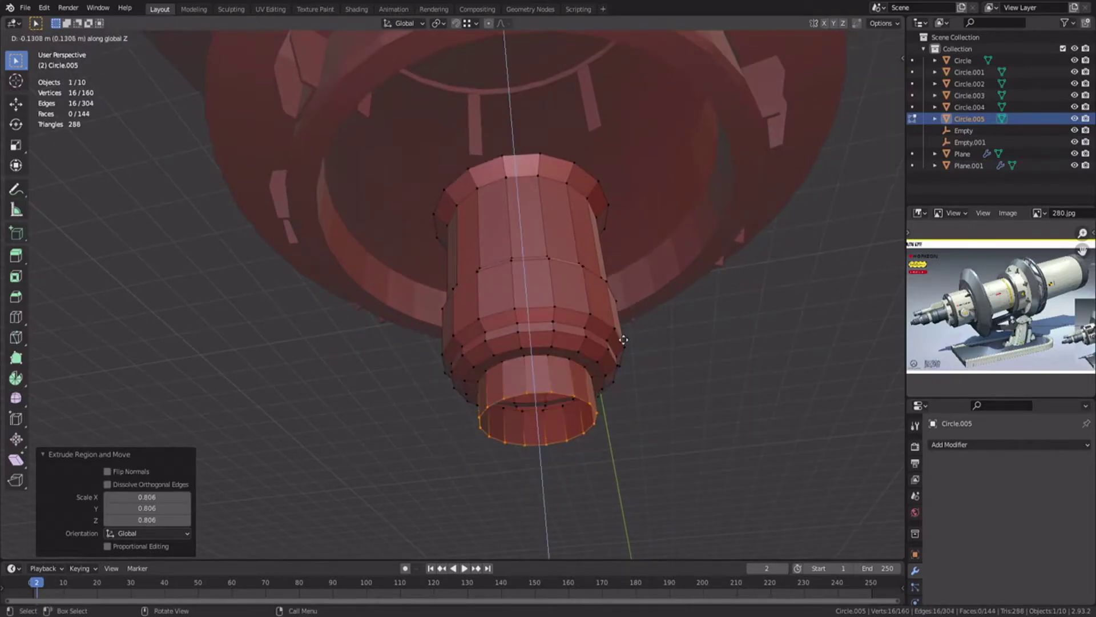
click(663, 349)
key(e)
key(z)
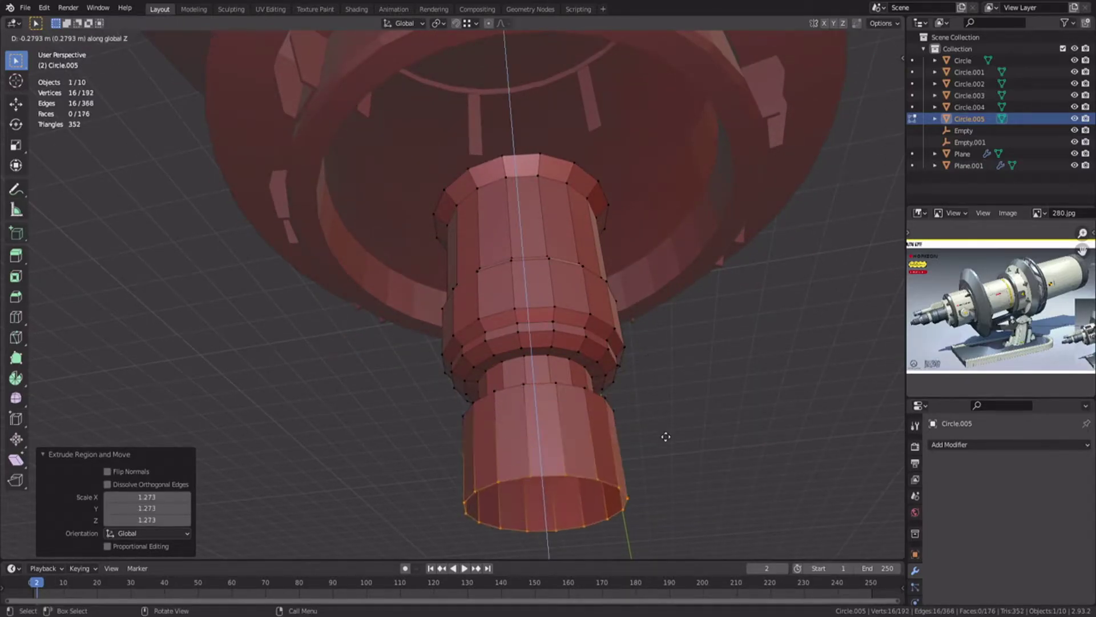
click(669, 463)
Adjust the flared section's end along Z and extrude a taper about 0.124 m long, scaled inward in XY.
shift+middle_drag(669, 462, 632, 320)
scroll(631, 320, up, 1)
key(g)
key(z)
click(628, 314)
key(e)
key(z)
click(623, 363)
key(s)
key(shift+z)
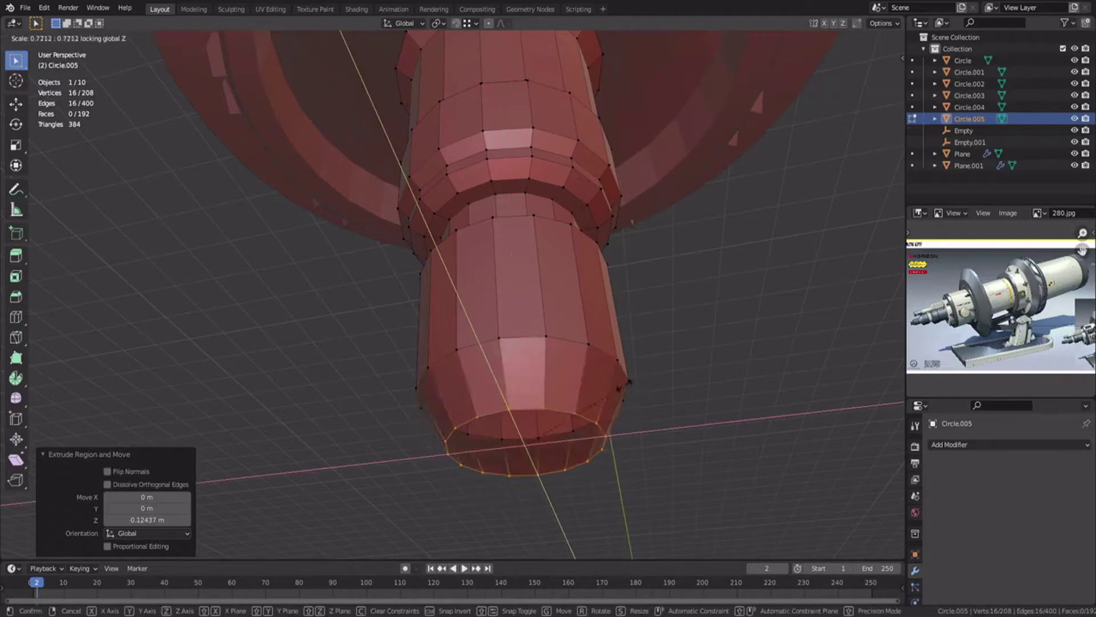
click(593, 390)
Extrude a short lip about 0.023 m below the taper and a longer, narrower tube section beneath it.
key(g)
key(z)
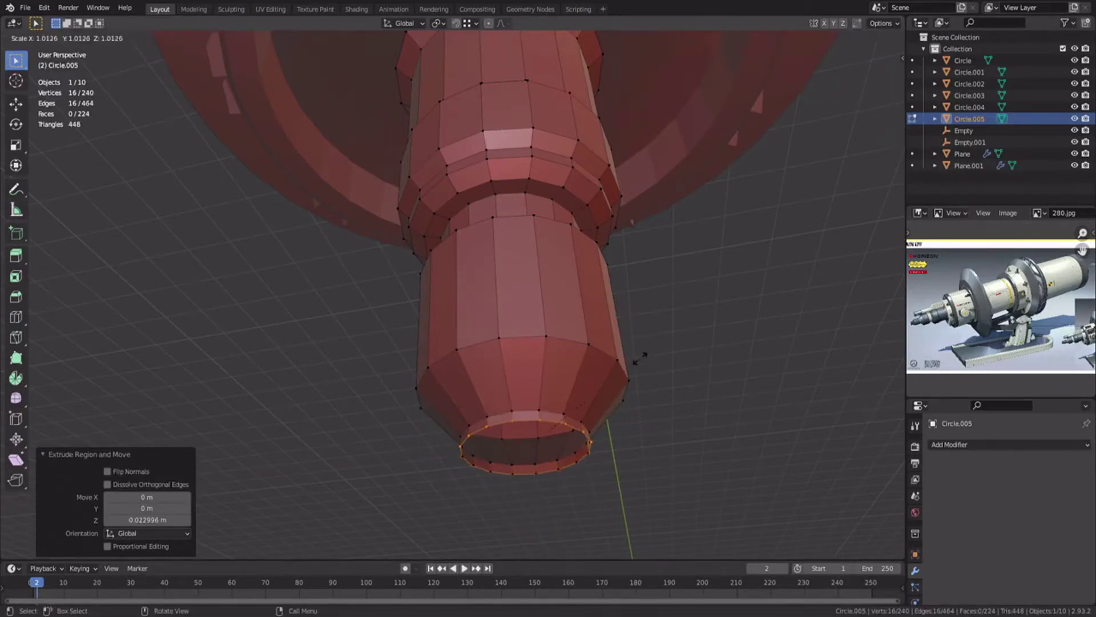
click(657, 413)
shift+middle_drag(658, 413, 663, 338)
key(g)
key(z)
click(661, 334)
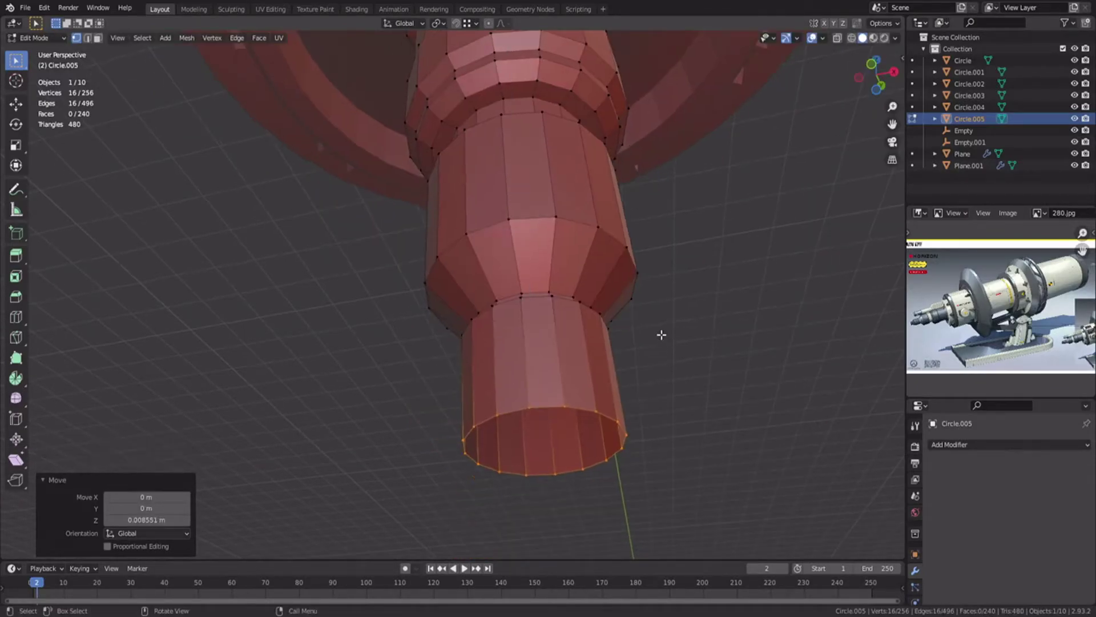
Scale the tube's lower ring inward in XY and extrude a stepped lip about 0.043 m long.
key(s)
key(shift+z)
click(628, 358)
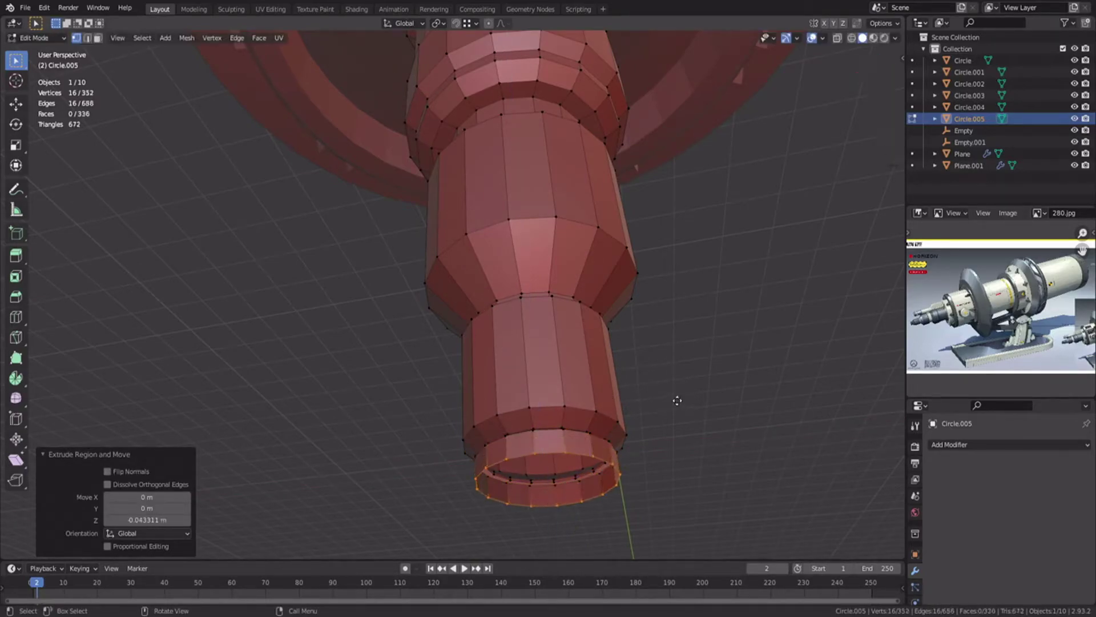
key(shift+z)
click(652, 416)
Extrude a narrower section about 0.061 m long below the tube's stepped lip, scale its end in XY and fill the end with a face.
key(e)
key(z)
click(650, 448)
key(s)
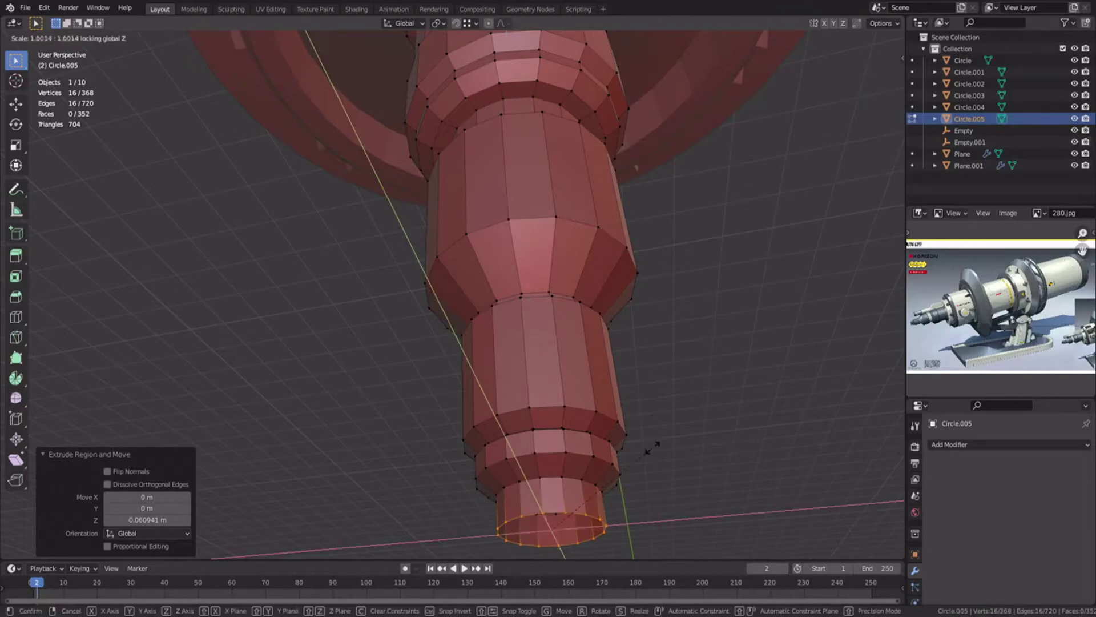
key(shift+z)
click(709, 433)
key(f)
click(698, 435)
Scale the whole stepped central tube in the bottom view.
key(Tab)
key(o)
key(o)
key(Tab)
scroll(546, 351, down, 8)
key(Tab)
middle_drag(546, 351, 528, 326)
key(Tab)
key(ctrl+KP_7)
key(s)
click(549, 255)
key(g)
key(z)
key(Escape)
key(o)
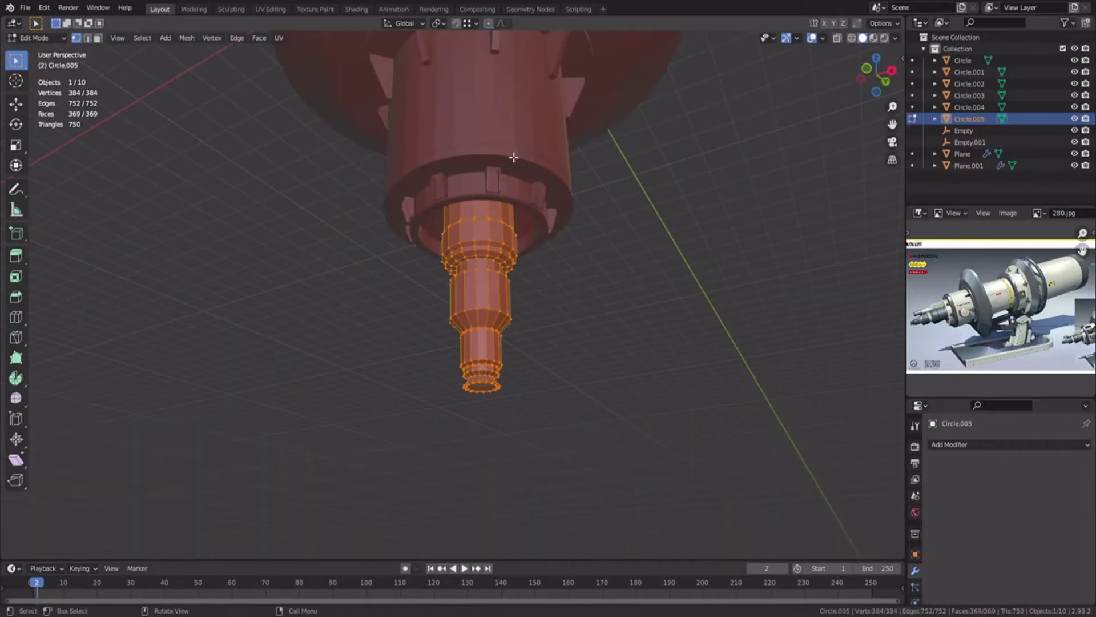
Move the whole stepped tube along Z, raising it about 0.661 m, and shift it about 0.196 m along X.
middle_drag(511, 157, 516, 202)
scroll(517, 203, up, 3)
key(g)
key(z)
click(521, 369)
middle_drag(521, 370, 507, 285)
key(g)
key(z)
click(558, 215)
middle_drag(558, 215, 511, 221)
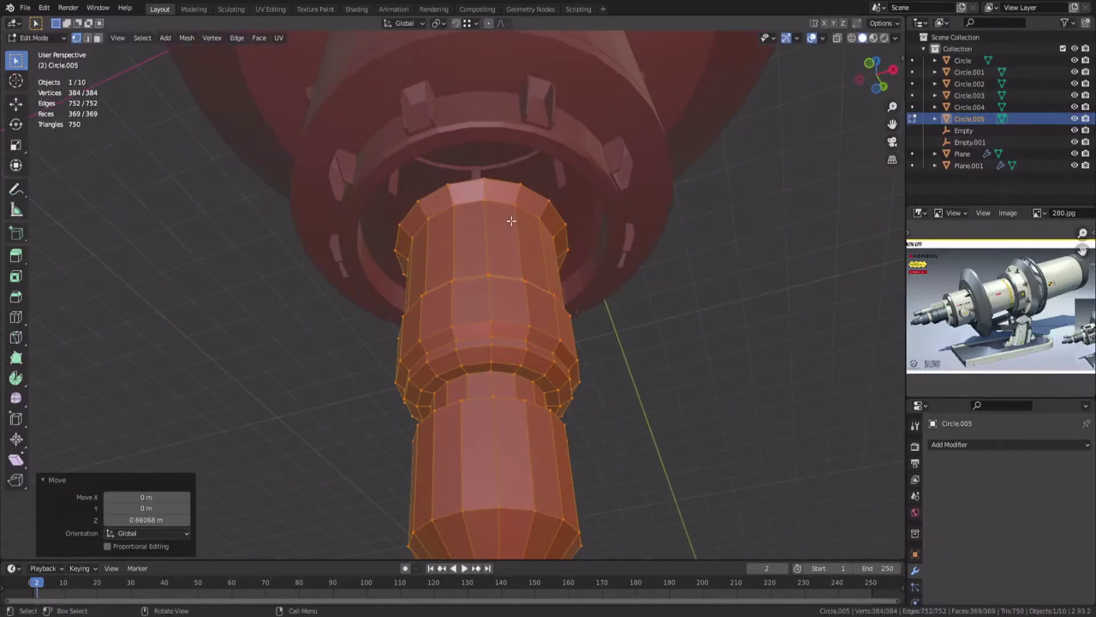
key(g)
key(x)
click(550, 215)
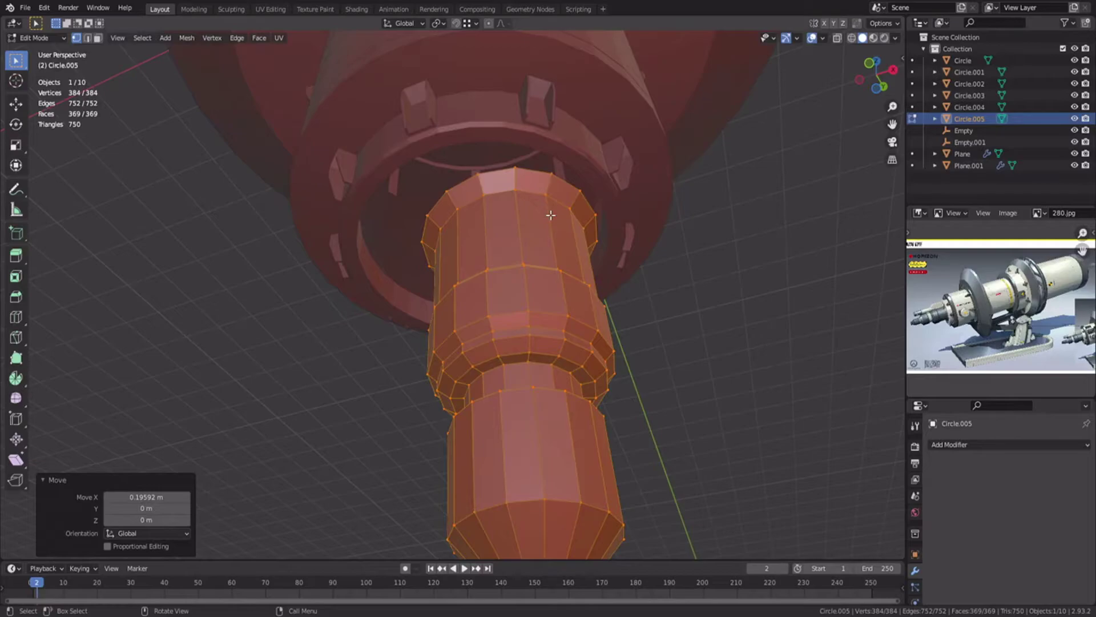
Inset a column of side faces on the tube's upper section by about 0.005 m and extrude them slightly.
key(3)
middle_drag(550, 215, 489, 330)
click(489, 330)
shift+click(485, 225)
middle_drag(485, 225, 474, 249)
scroll(474, 249, up, 2)
click(651, 292)
key(ctrl+z)
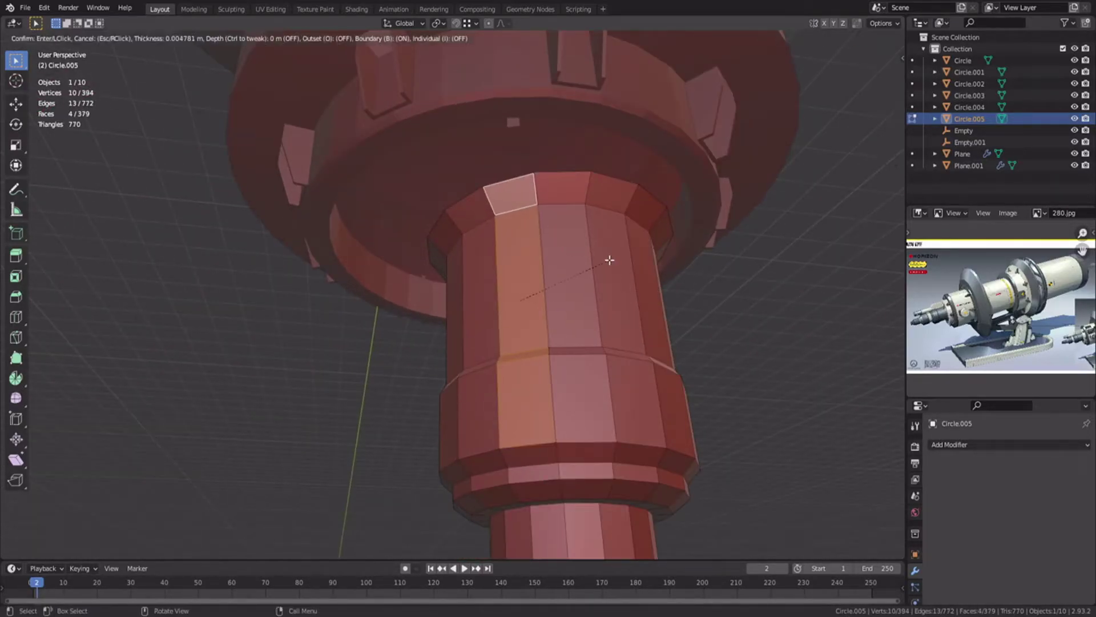
click(607, 261)
key(e)
click(604, 262)
click(510, 178)
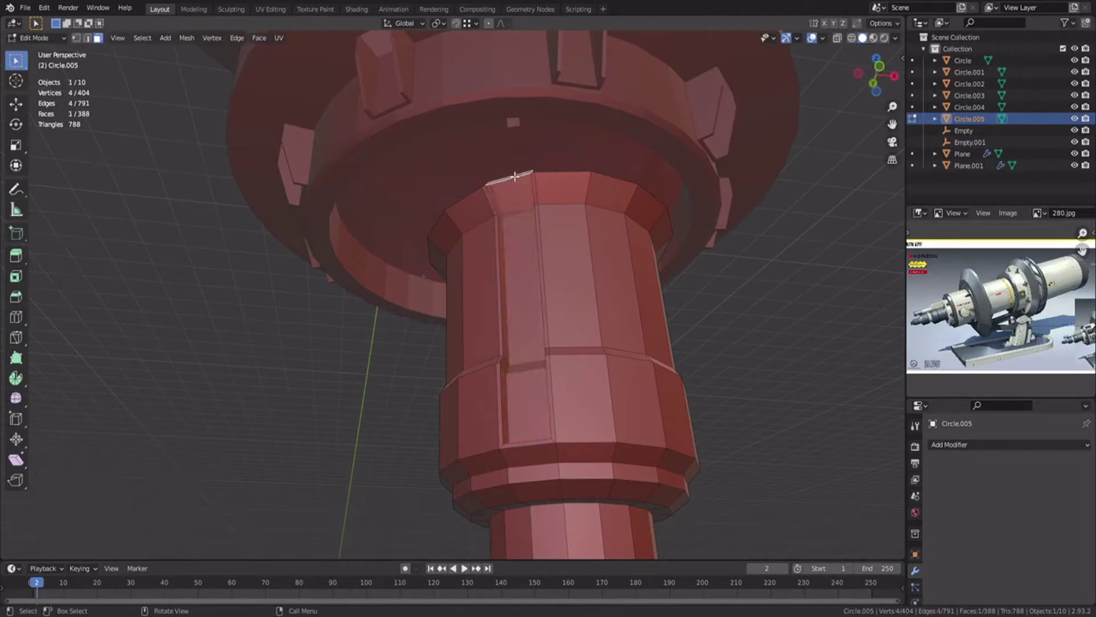
middle_drag(565, 251, 497, 237)
key(Tab)
key(alt+a)
scroll(498, 236, down, 3)
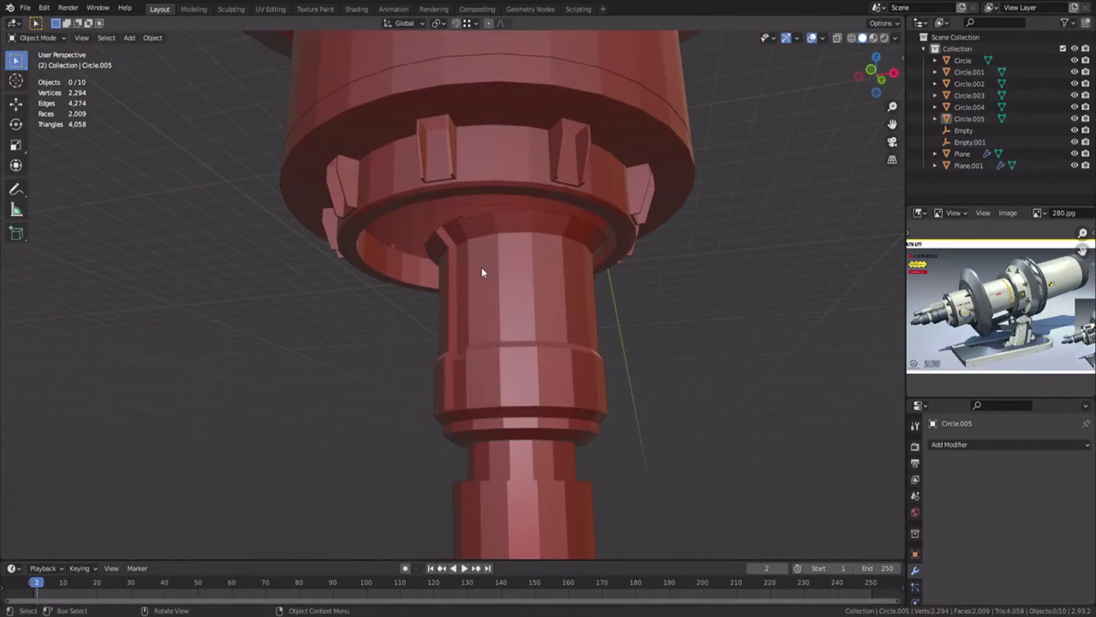
Add a 16-vertex circle in the bottom view, scale it down and position it beside the stepped tube.
key(ctrl+KP_7)
key(shift+a)
mouse_move(484, 265)
click(529, 288)
key(Tab)
key(s)
click(569, 311)
key(g)
click(541, 237)
scroll(540, 237, up, 2)
shift+middle_drag(542, 236, 557, 384)
key(s)
click(531, 326)
middle_drag(532, 324, 492, 357)
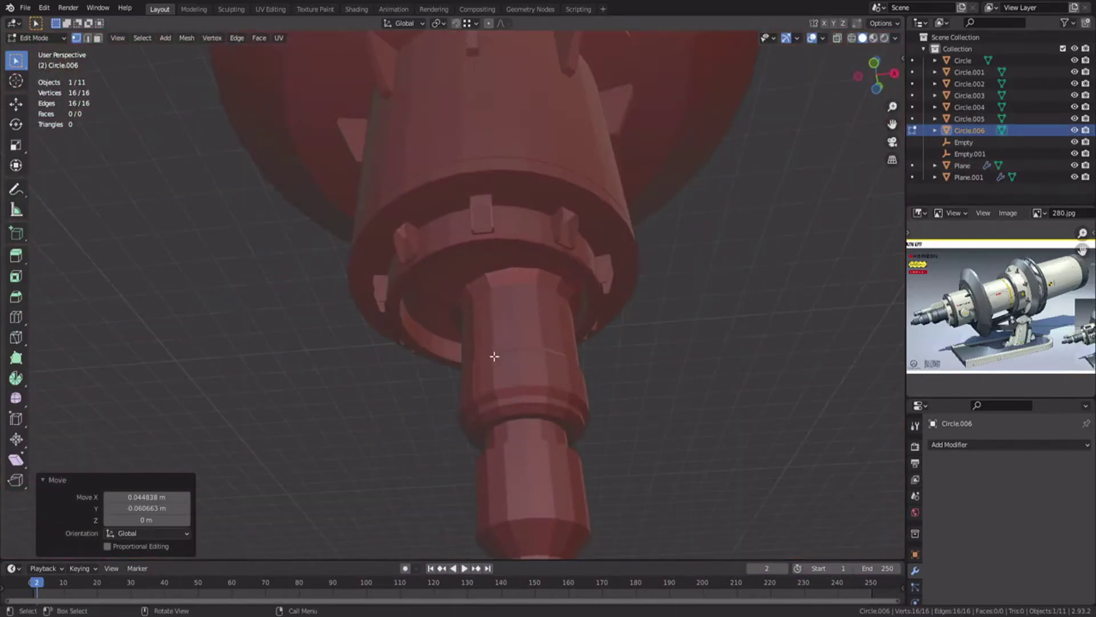
Move the small circle along Z and extrude it about 0.901 m downward into a thin rod.
key(g)
key(z)
click(495, 325)
scroll(499, 311, up, 3)
middle_drag(499, 310, 505, 224)
key(e)
key(z)
click(505, 494)
Lengthen the thin rod by moving its end ring about 1.005 m further down along Z.
scroll(505, 480, down, 2)
shift+middle_drag(520, 345, 528, 251)
key(g)
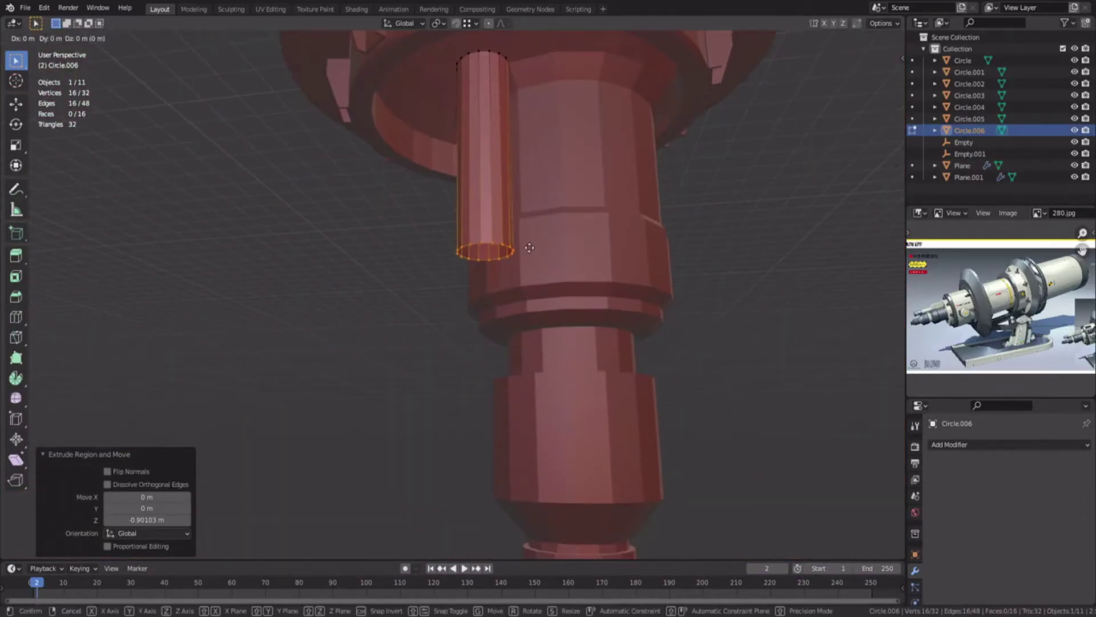
click(514, 491)
Add an edge loop near the rod's lower end and bevel it into a band with a 0.0472 m offset.
key(ctrl+r)
click(513, 380)
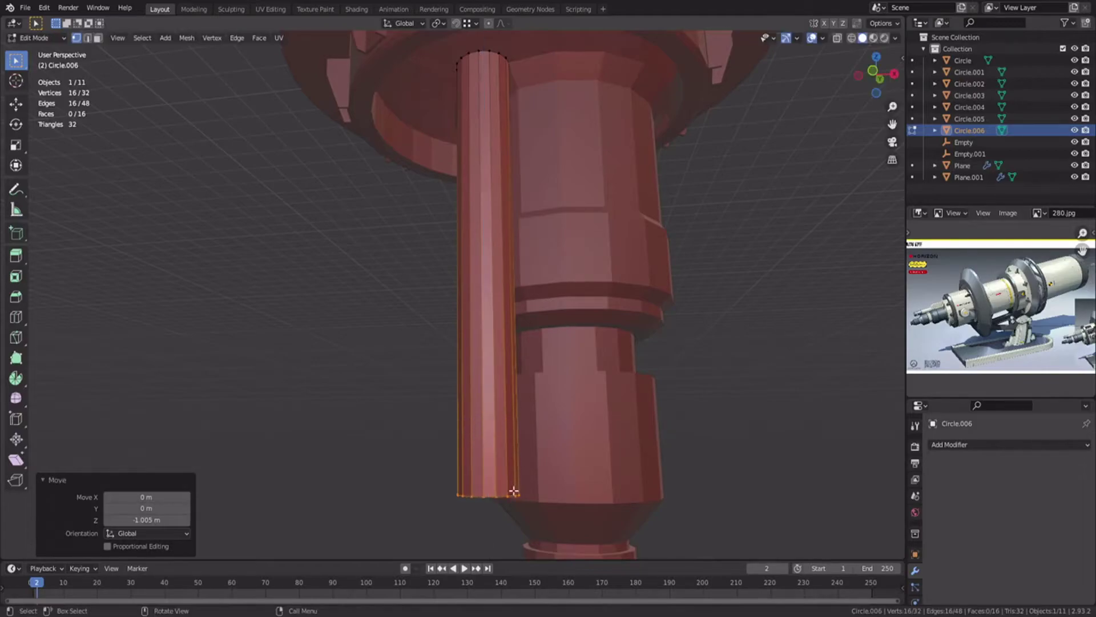
click(503, 467)
key(ctrl+b)
click(597, 446)
shift+middle_drag(606, 444, 624, 316)
scroll(626, 315, up, 4)
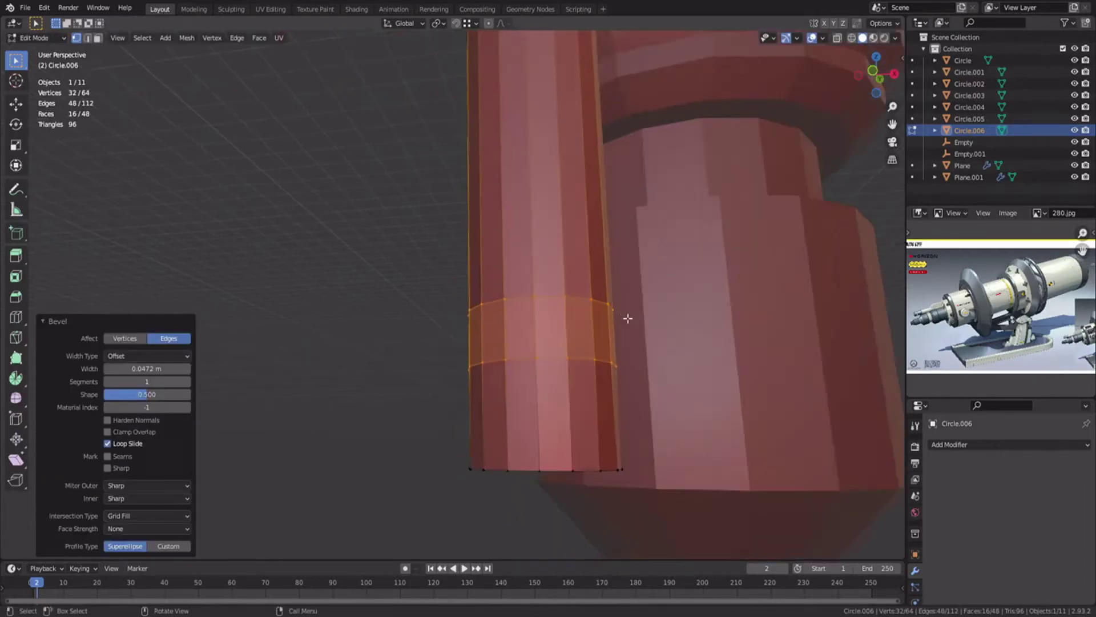
Stretch the beveled band along Z and thicken it outward into a raised collar on the rod.
key(s)
key(z)
click(713, 335)
key(alt+s)
Adjust the collar's upper edge along Z and lower its bottom edge together with the rod's end about 0.064 m.
key(shift+z)
drag(425, 251, 636, 333)
key(shift+z)
key(g)
key(z)
click(709, 295)
key(shift+z)
drag(371, 348, 665, 492)
key(shift+z)
shift+middle_drag(711, 415, 675, 309)
key(g)
key(z)
click(633, 348)
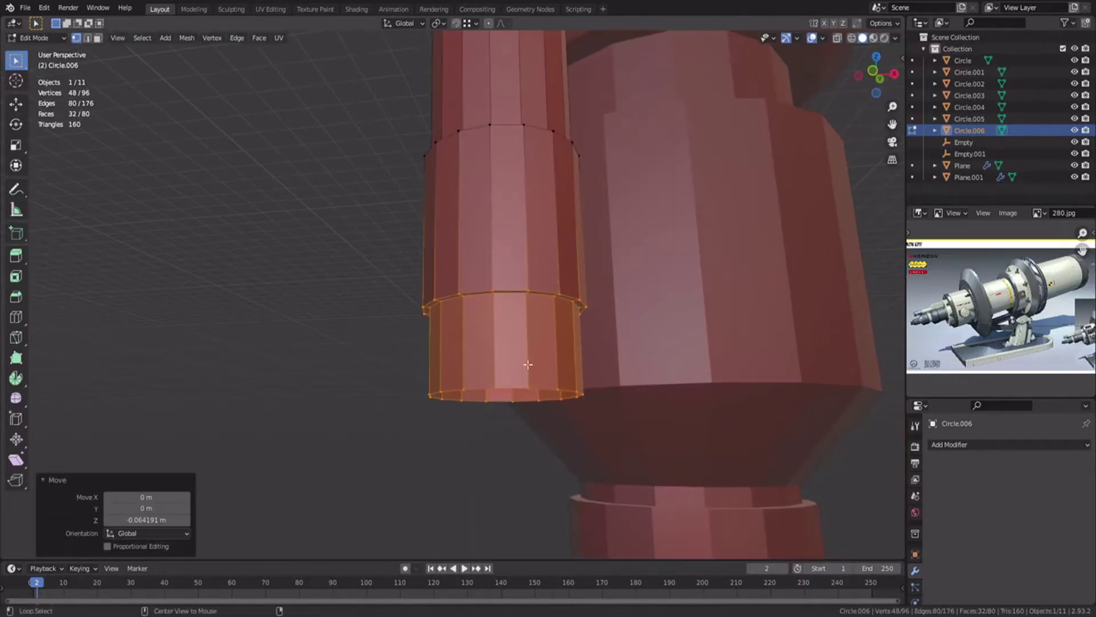
Shorten the rod below the collar by raising its end ring about 0.09 m along Z.
alt+click(532, 374)
shift+middle_drag(530, 369, 521, 265)
scroll(521, 265, down, 1)
key(z)
click(522, 229)
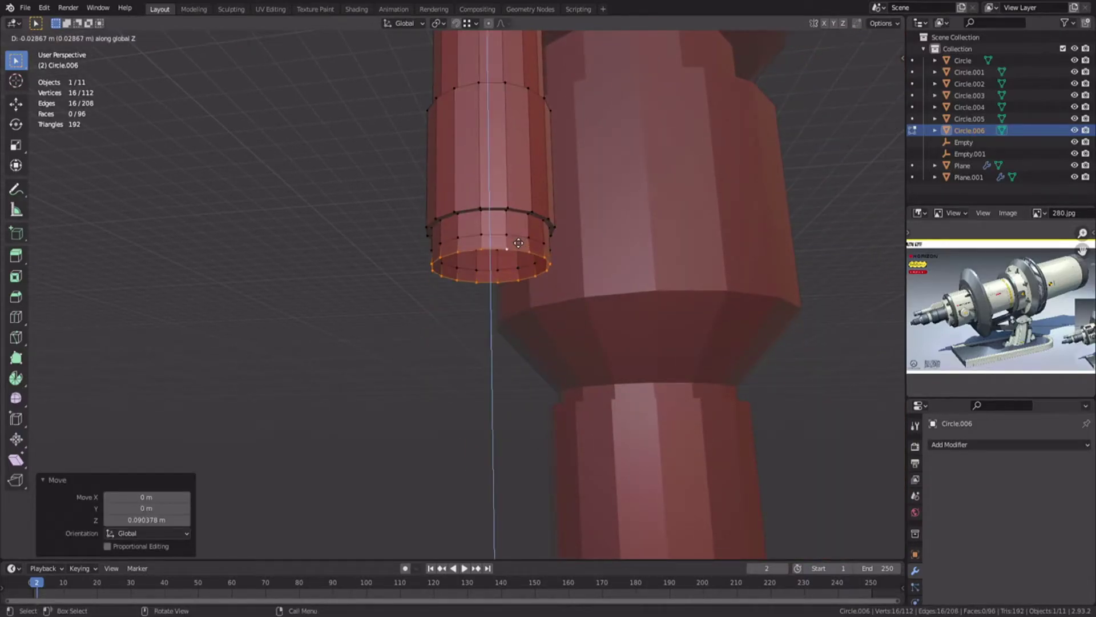
Scale the rod's newly extruded end ring in XY, extrude a short section downward and scale that section's end in XY.
right_click(518, 243)
key(s)
key(shift+z)
click(620, 267)
key(e)
key(z)
click(620, 301)
key(s)
key(shift+z)
click(621, 284)
Extrude one more short section along Z at the rod's tip and scale its end ring in XY.
key(e)
key(z)
click(621, 287)
key(s)
click(598, 287)
key(ctrl+z)
key(s)
key(shift+z)
click(560, 303)
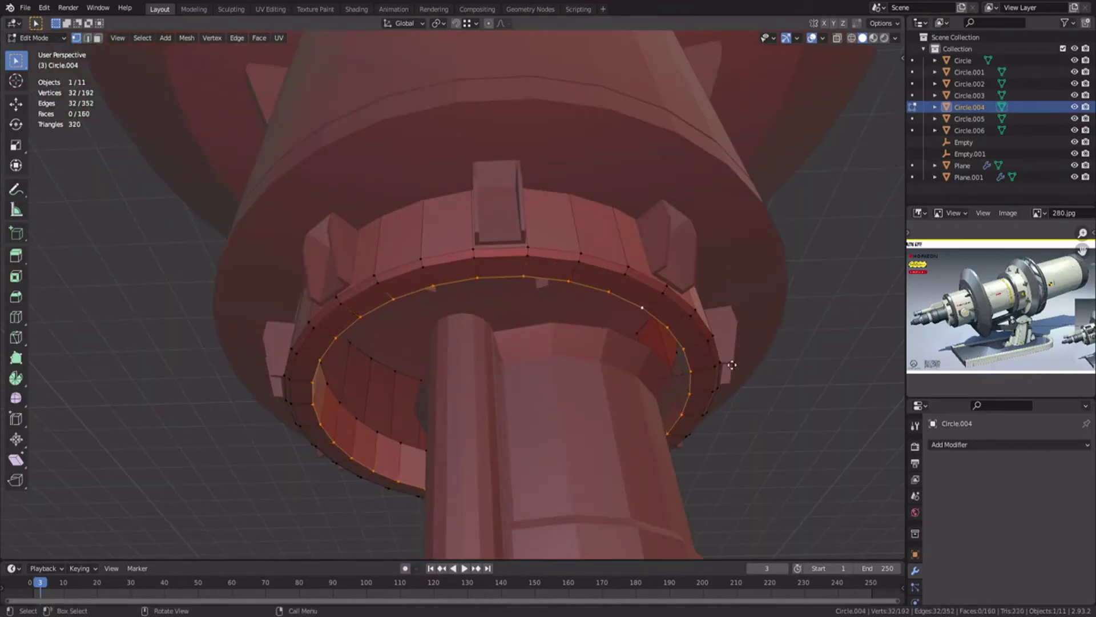
Scale the inner edge loop of the finned ring surrounding the tube and save the file.
key(s)
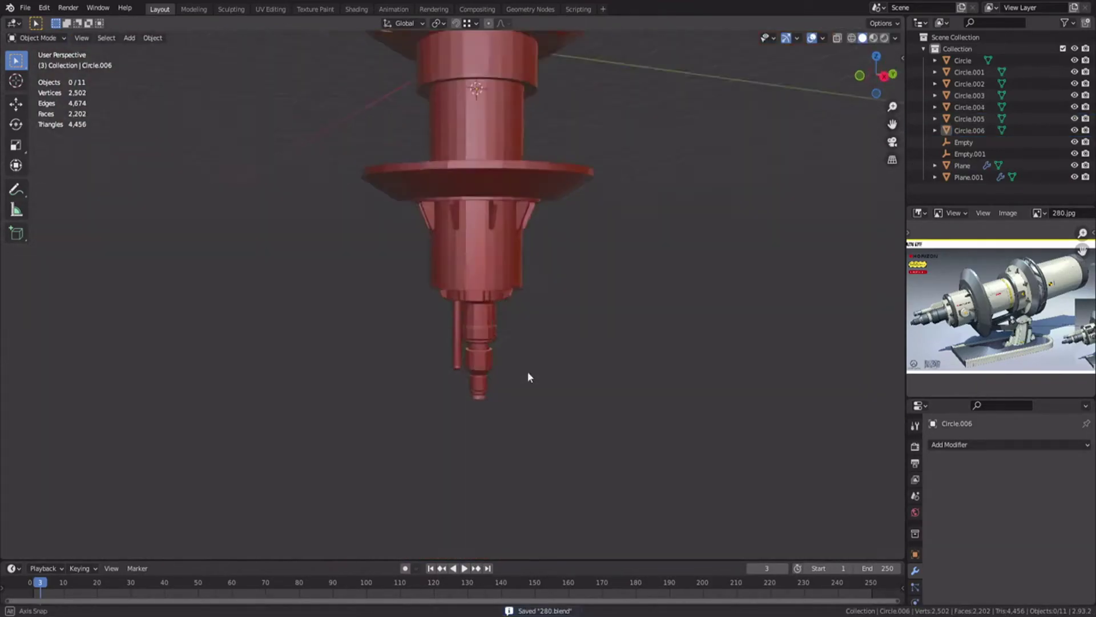
Move the outer rims of the middle and lower flared rings upward along Z in the front view.
middle_drag(528, 372, 544, 310)
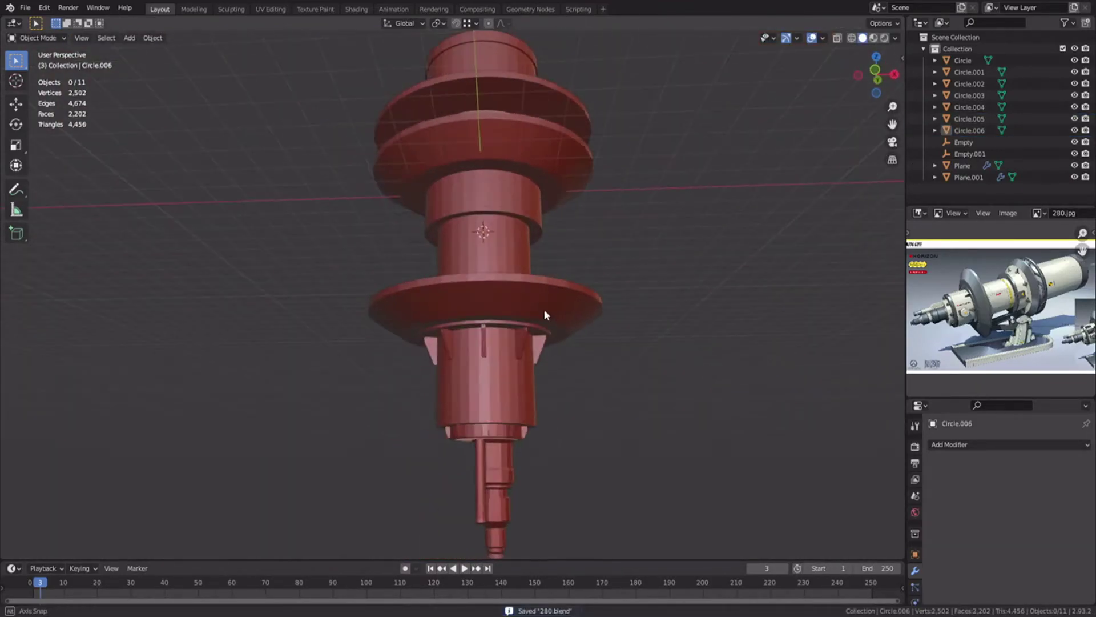
click(547, 309)
key(Tab)
key(KP_1)
key(shift+z)
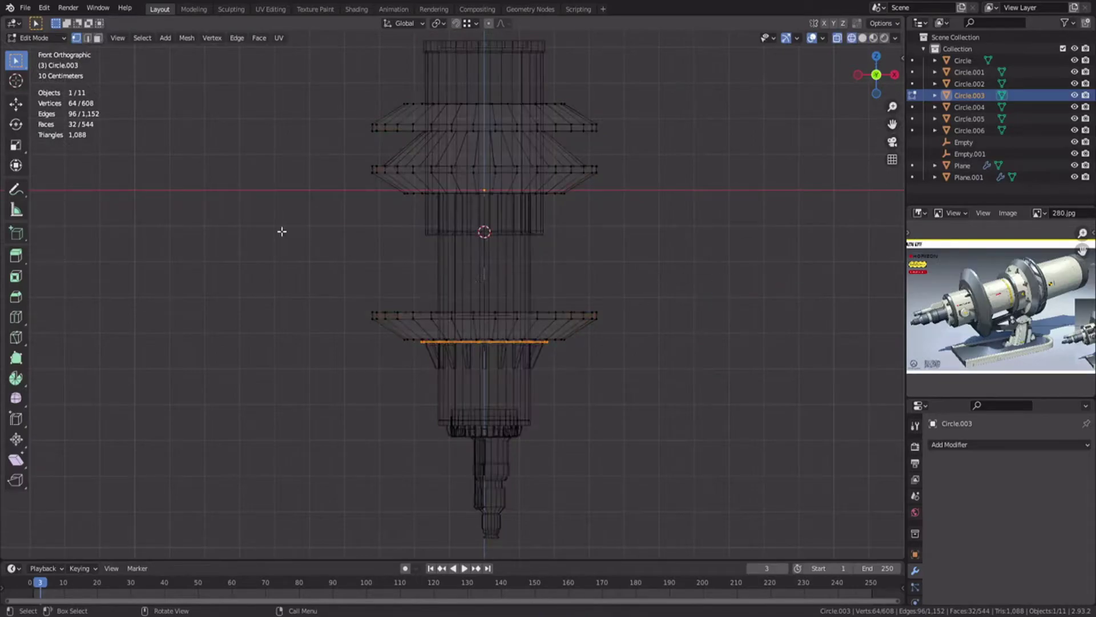
drag(295, 237, 635, 327)
shift+middle_drag(525, 161, 534, 231)
shift+drag(360, 225, 616, 252)
key(g)
key(z)
click(634, 251)
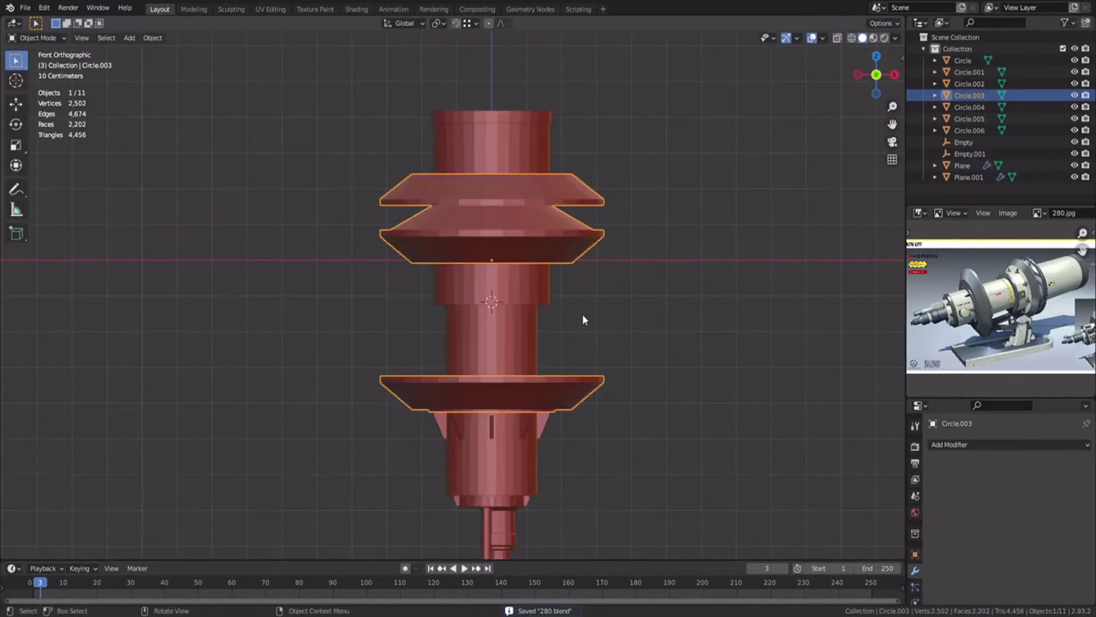
Select all objects and move them into a new collection named Blocking.
middle_drag(582, 318, 382, 170)
key(a)
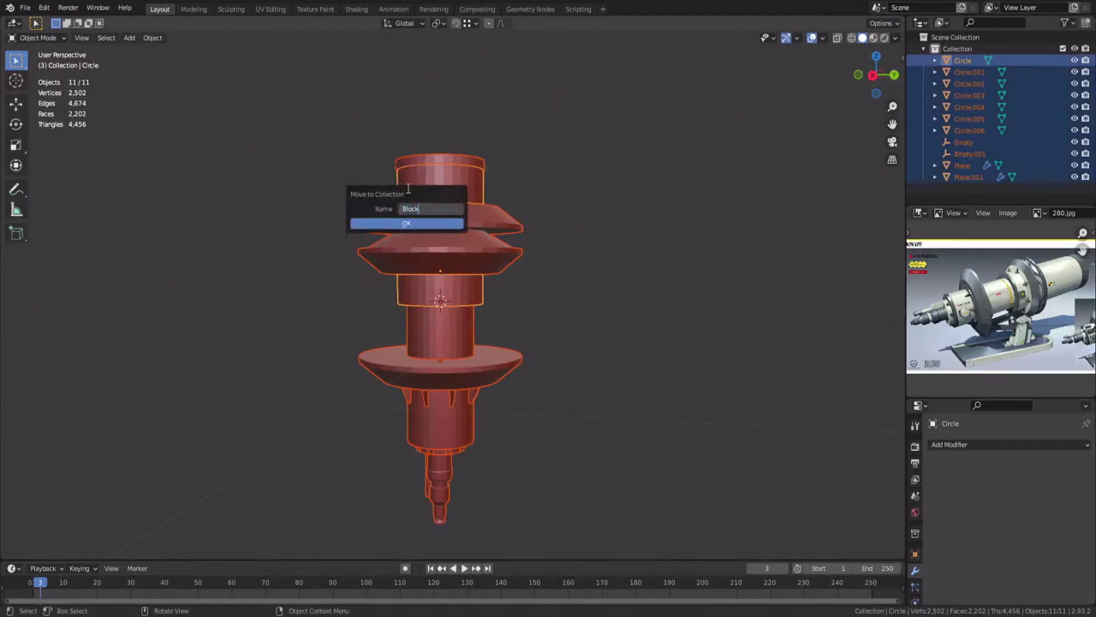
click(406, 223)
Duplicate all objects in place, move the duplicates into a new collection named Copias and exclude that collection from the view layer.
key(shift+d)
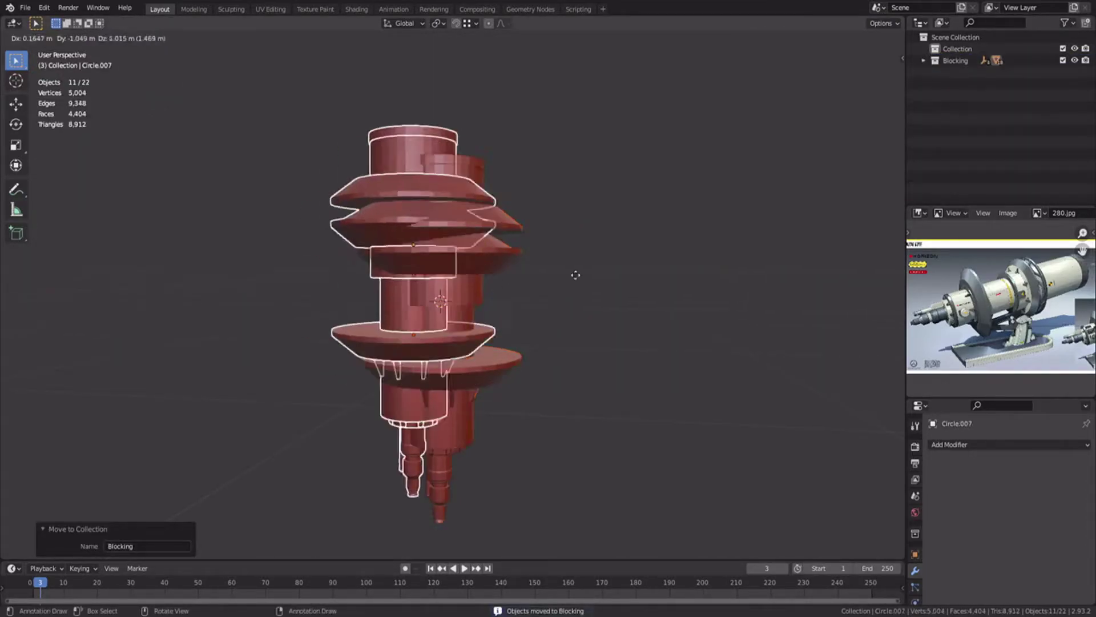
right_click(588, 290)
key(m)
click(588, 291)
text(Copias)
click(632, 325)
click(1063, 72)
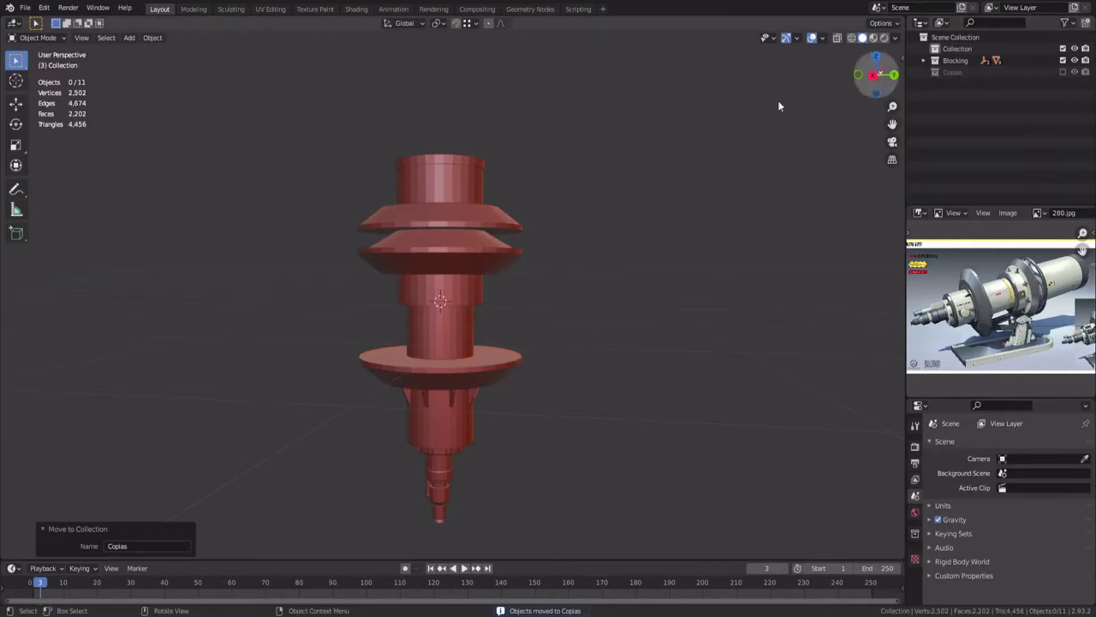
Rotate all remaining objects about 90° in the right view so the machine lies horizontally.
scroll(450, 297, down, 1)
key(a)
key(KP_3)
key(r)
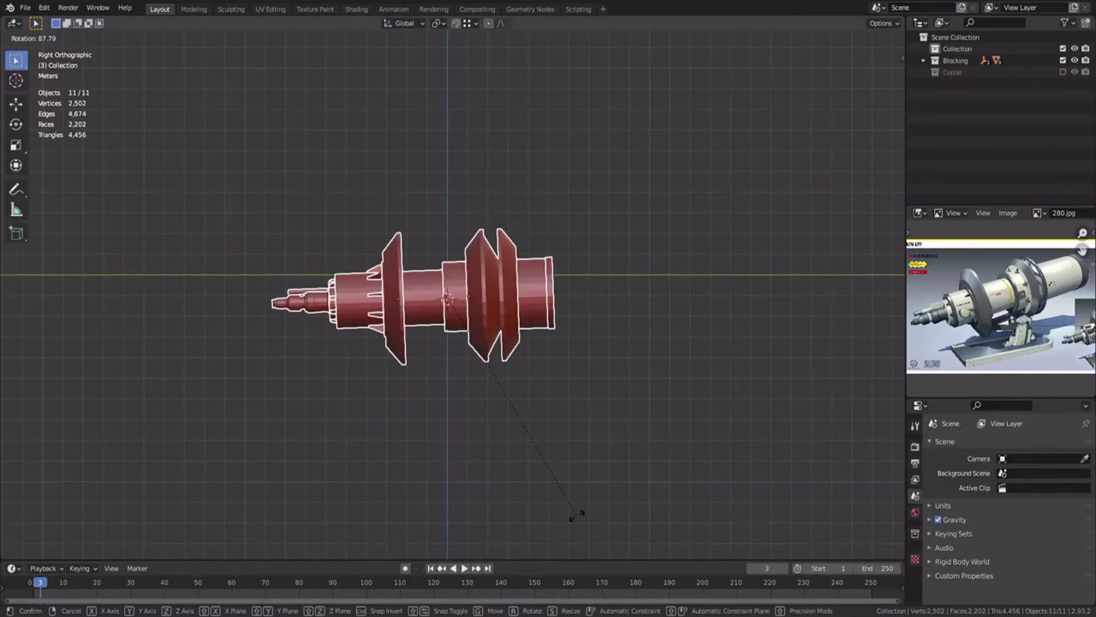
ctrl+click(582, 512)
Move the rear end of the main cylinder together with its end rim about 3.29 m along Y to lengthen the body.
scroll(577, 194, up, 2)
click(540, 355)
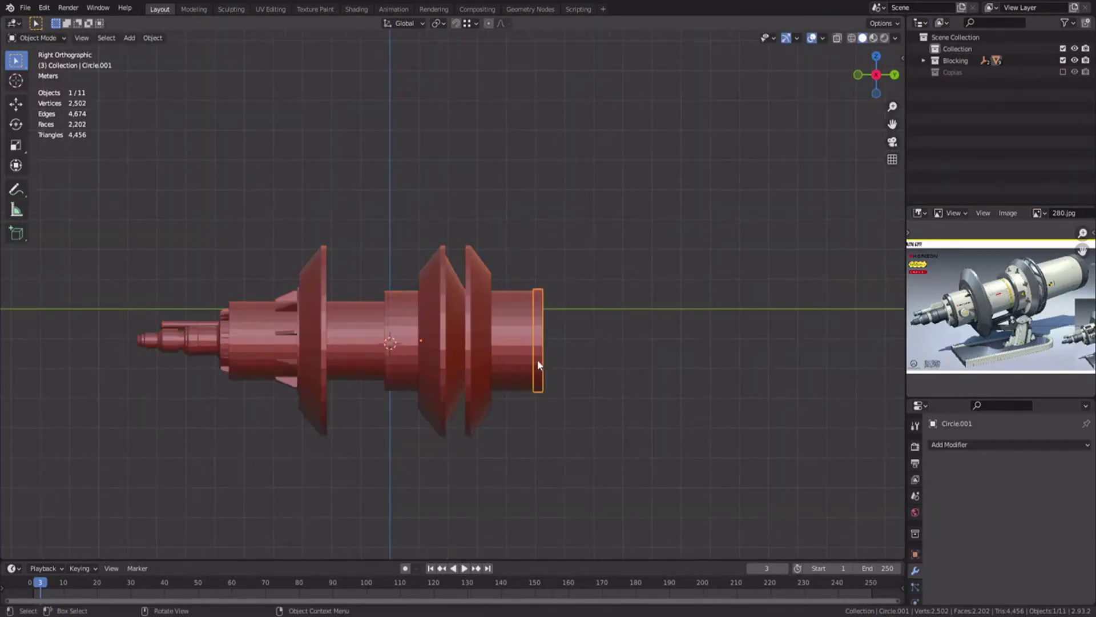
shift+click(527, 357)
key(Tab)
key(shift+z)
key(shift+z)
key(g)
key(x)
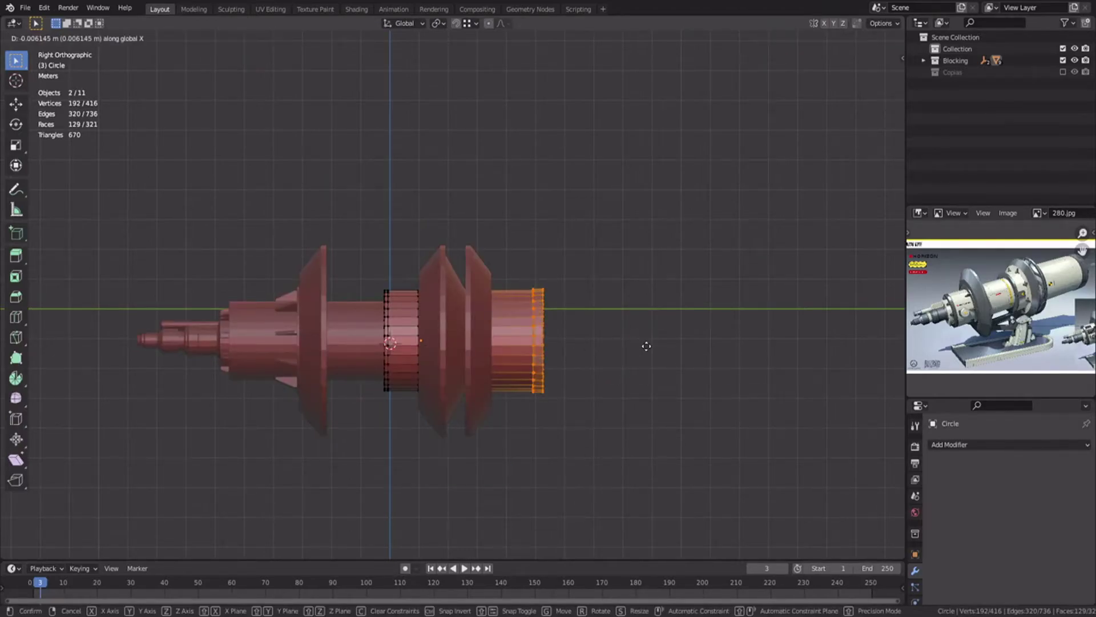
click(677, 349)
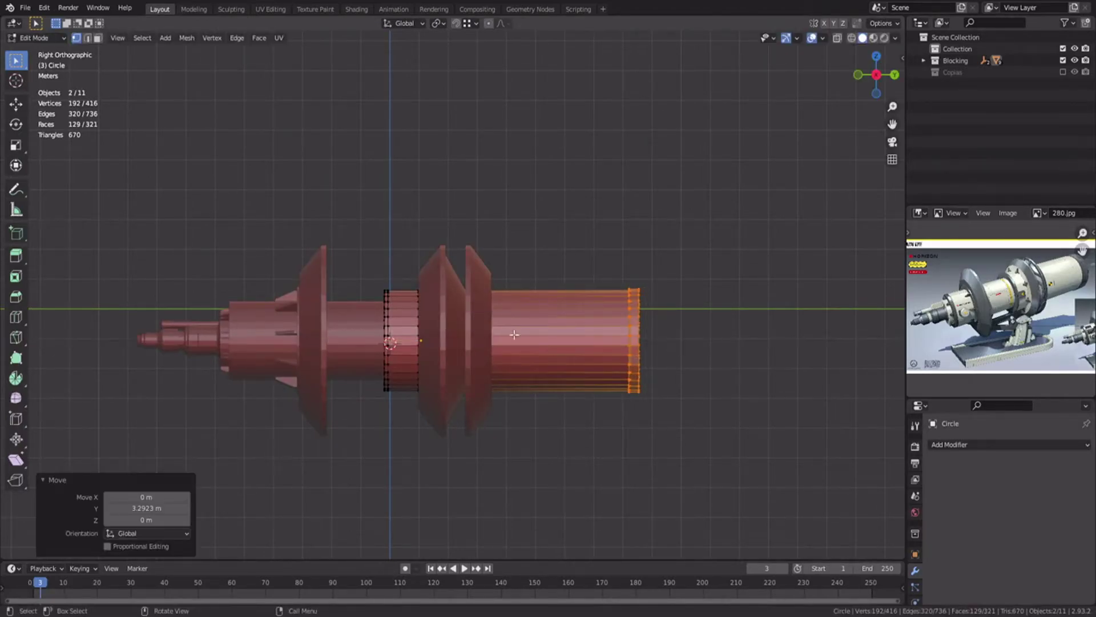
shift+middle_drag(571, 349, 683, 324)
key(Tab)
key(z)
mouse_move(208, 159)
mouse_down()
mouse_move(449, 412)
mouse_move(554, 409)
mouse_up()
key(z)
key(Tab)
key(Tab)
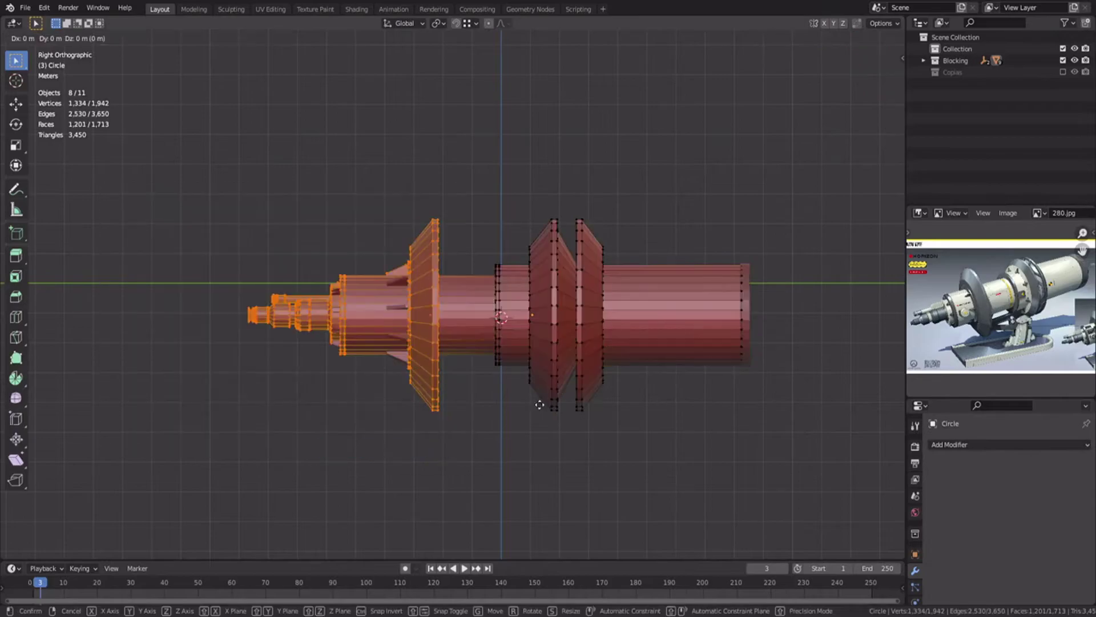
shift+click(483, 332)
key(shift+z)
Open the four objects behind the front flared ring for mesh editing in wireframe display, with nothing selected.
shift+drag(479, 170, 761, 418)
key(Tab)
drag(461, 186, 837, 462)
key(shift+z)
key(g)
key(x)
right_click(690, 439)
key(shift+z)
scroll(533, 349, up, 4)
click(521, 216)
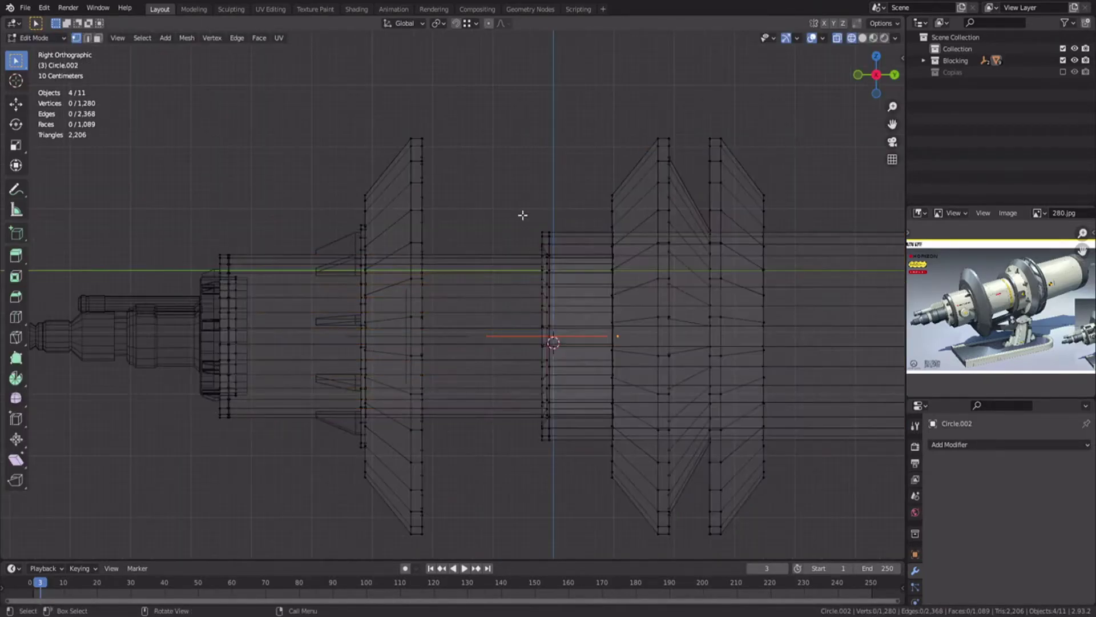
scroll(519, 218, down, 4)
Move the rear cylinder, its step and both rear flared rings rearward along Y, lengthening the narrower tube, and return to object mode.
key(Tab)
drag(459, 189, 780, 287)
key(Tab)
key(g)
key(y)
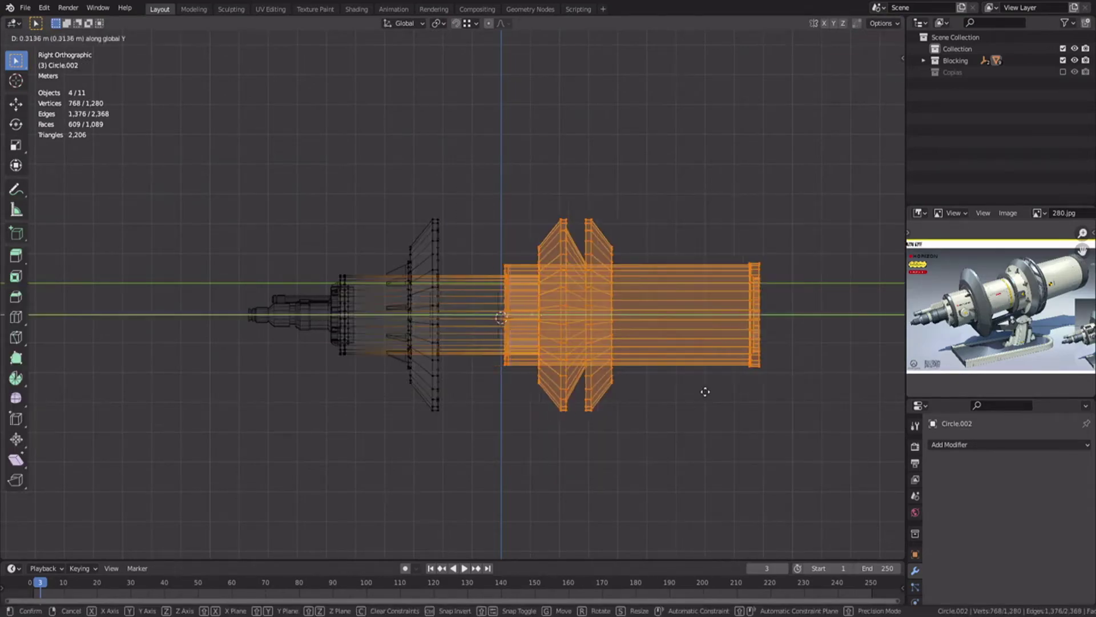
click(719, 392)
key(Tab)
click(674, 402)
key(shift+z)
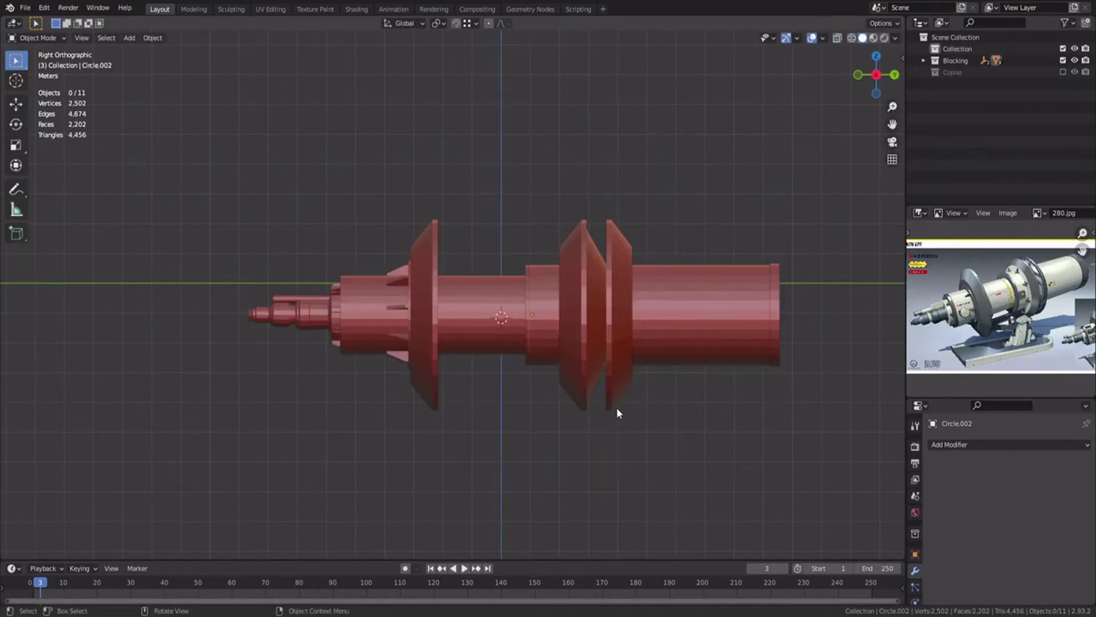
Shift the rear section slightly back toward the front flared ring along Y, and deselect everything in object mode.
key(ctrl+z)
key(y)
click(628, 407)
middle_drag(311, 252, 435, 281)
key(Tab)
key(alt+a)
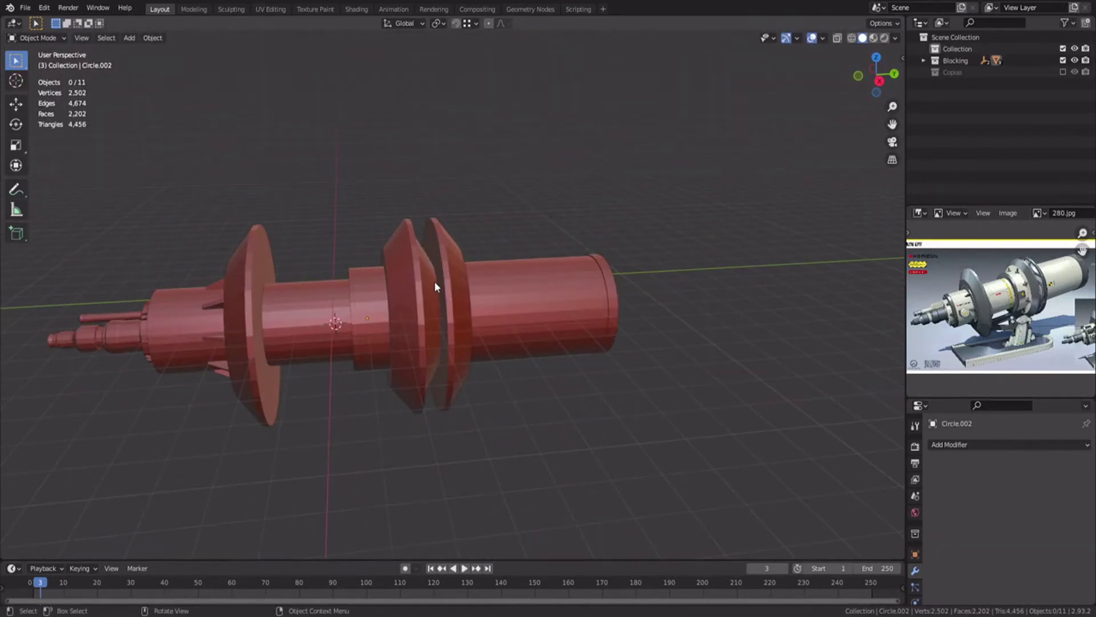
Add a plane in the top view and move its mesh about 4.06 m along X, beside the body.
key(KP_7)
scroll(434, 281, down, 2)
shift+middle_drag(465, 431, 375, 239)
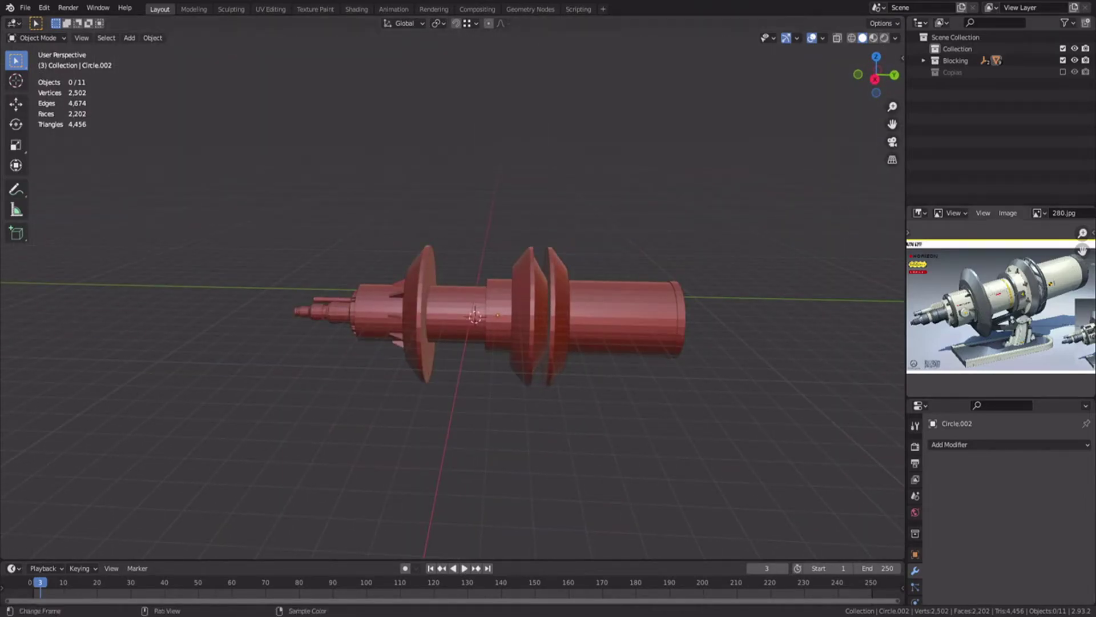
middle_drag(576, 325, 527, 304)
key(KP_7)
key(shift+a)
click(546, 302)
key(Tab)
key(g)
key(x)
click(645, 286)
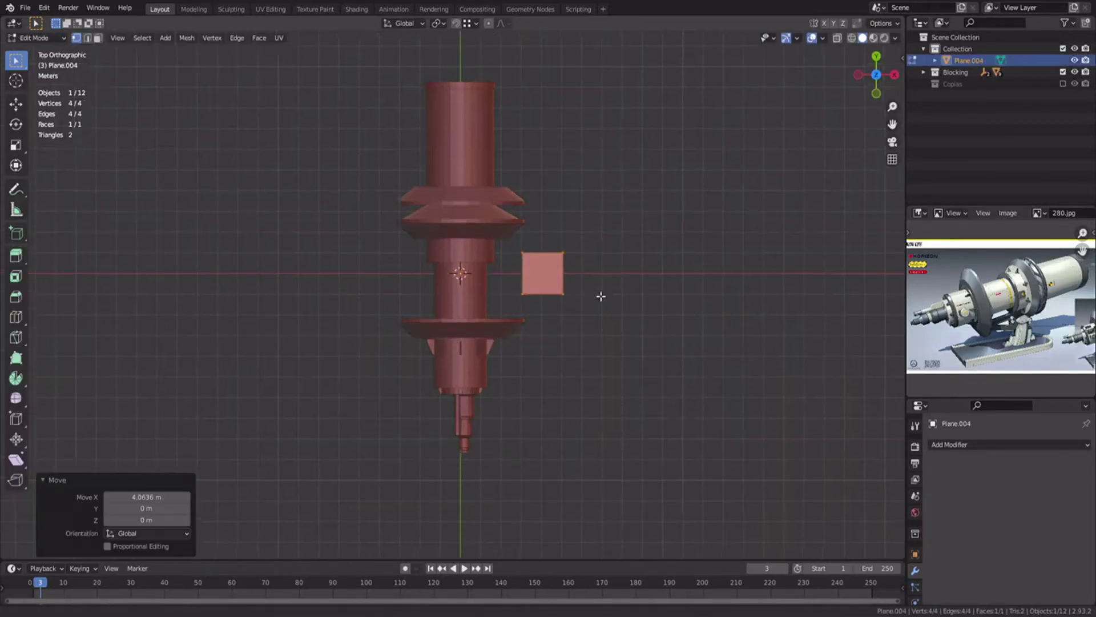
Narrow the plane along X into a strip and lengthen it along Y to span the gap between the flared rings.
scroll(642, 286, up, 5)
key(s)
key(x)
click(487, 282)
ctrl+click(369, 194)
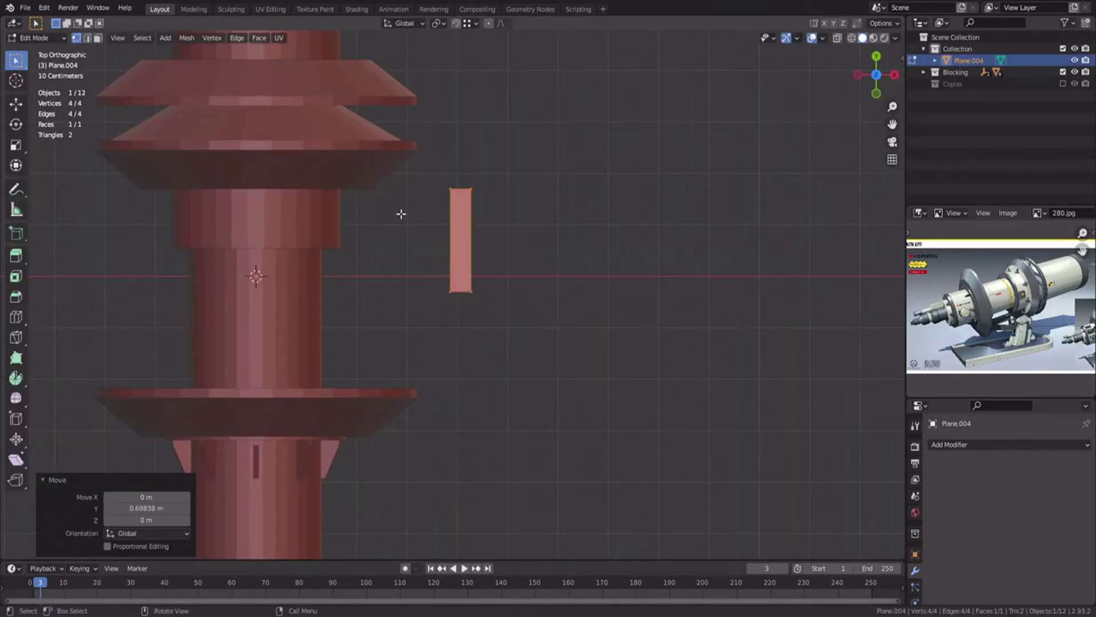
drag(416, 250, 533, 317)
key(g)
key(y)
ctrl+click(402, 384)
Lower the whole strip along Z below the tube and shift it along X to sit underneath the body.
key(a)
middle_drag(415, 365, 445, 315)
key(g)
key(z)
click(507, 399)
key(g)
key(x)
click(391, 350)
Fine-adjust the strip's height along Z so it sits just beneath the tube between the flared rings.
middle_drag(392, 343, 477, 396)
key(g)
key(z)
click(473, 405)
key(g)
key(x)
key(z)
click(434, 470)
Extrude the strip downward along Z into a thin box below the tube.
middle_drag(433, 470, 399, 289)
key(e)
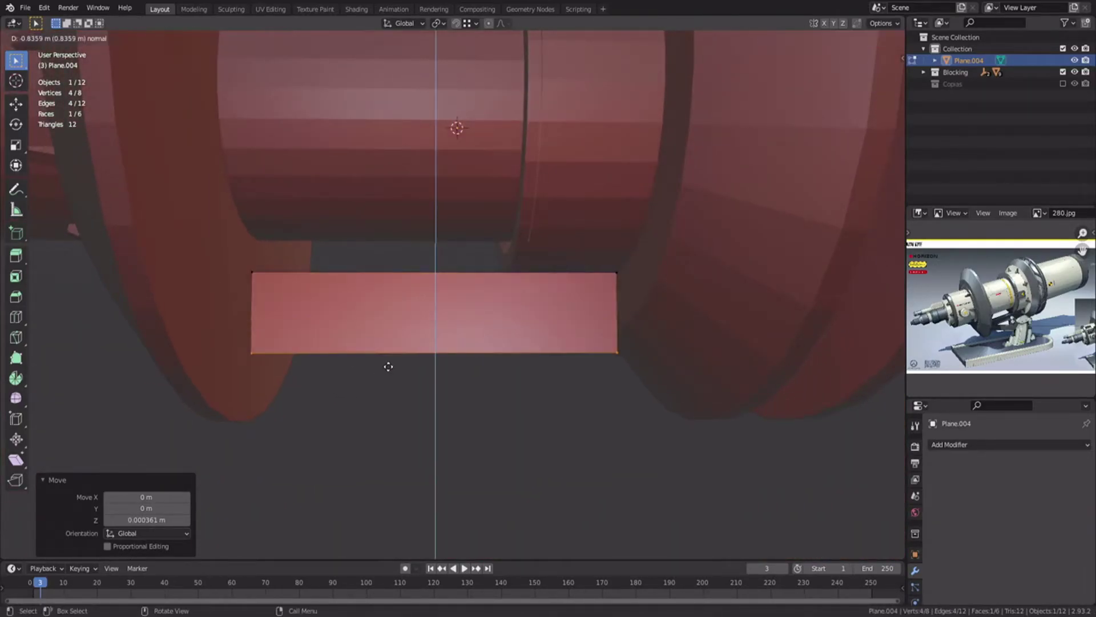
right_click(386, 367)
key(g)
key(z)
click(365, 357)
Move the bottom edge at the box's rear end downward along Z so its underside slopes.
key(shift+z)
drag(651, 414, 519, 358)
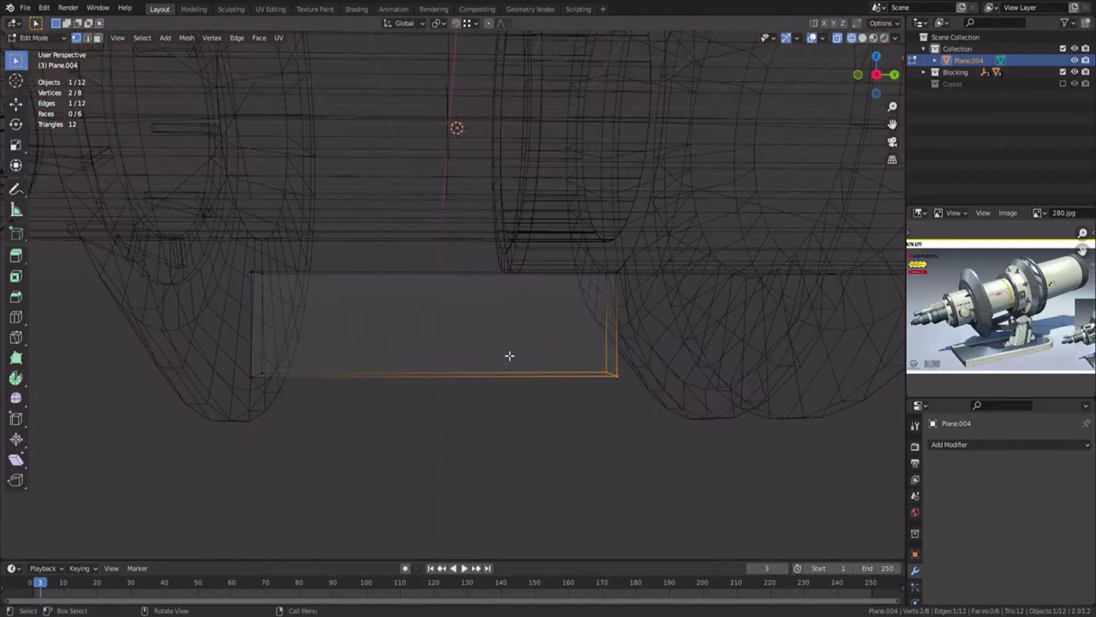
key(shift+z)
scroll(480, 303, down, 3)
middle_drag(479, 299, 475, 268)
key(z)
click(486, 331)
Recalculate the box's normals and delete all its faces except one large side face.
key(a)
key(shift+n)
middle_drag(403, 300, 591, 257)
key(3)
click(477, 249)
key(KP_3)
key(x)
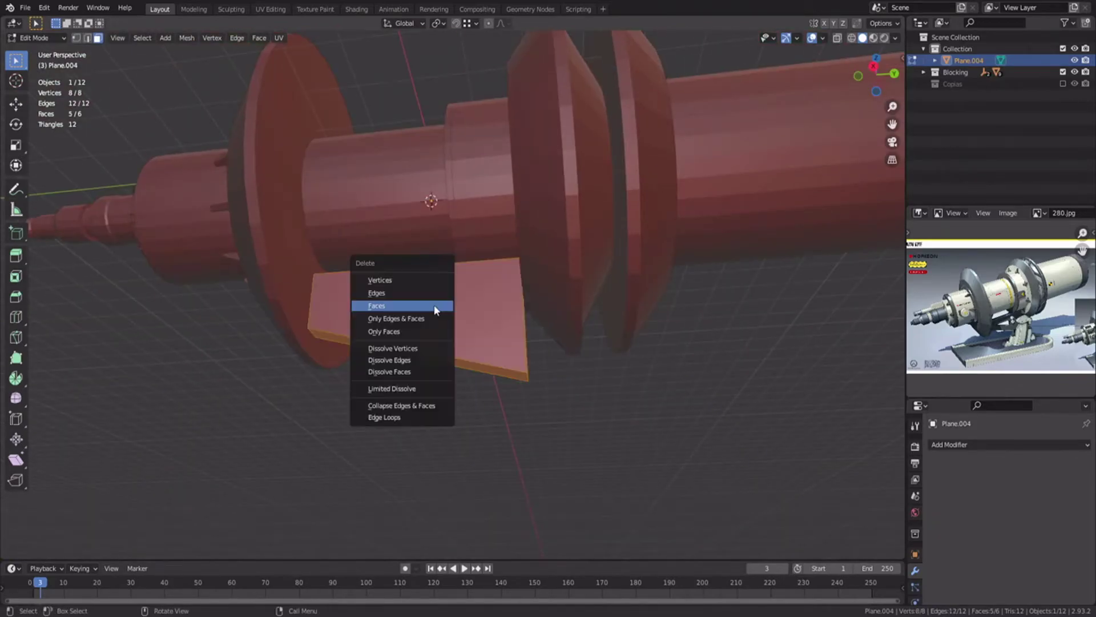
click(437, 306)
click(442, 306)
Inset the remaining side face to form a border and delete the inner face to open the frame.
scroll(528, 360, up, 3)
key(i)
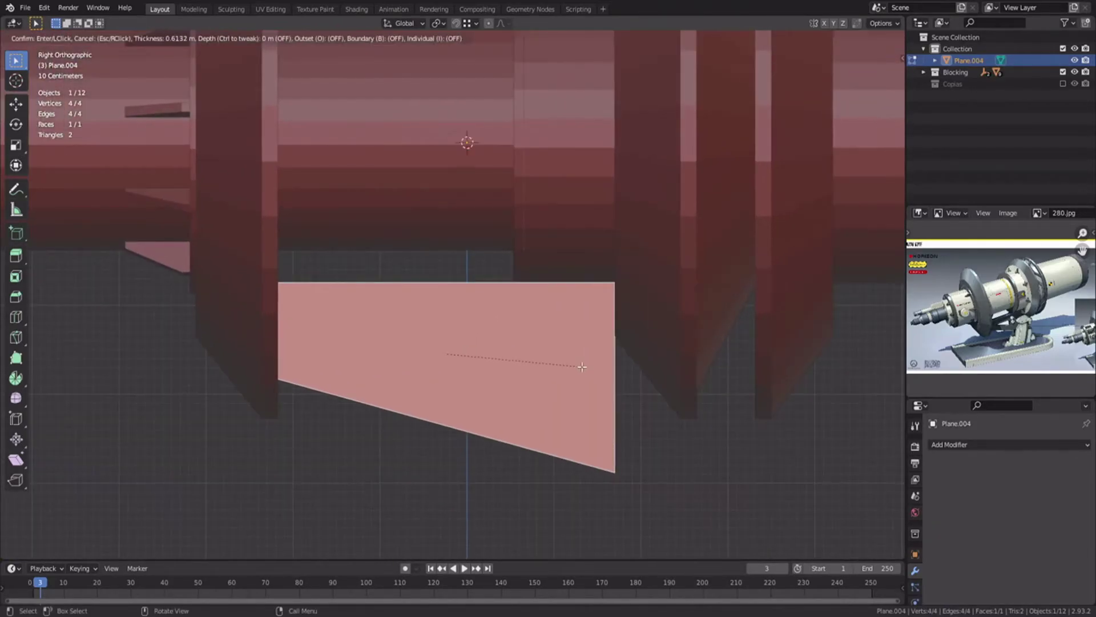
click(590, 366)
key(x)
click(546, 371)
Extrude the whole frame to give it a thin thickness, return to object mode and save the file.
middle_drag(547, 372, 588, 347)
key(a)
key(e)
click(577, 351)
key(Tab)
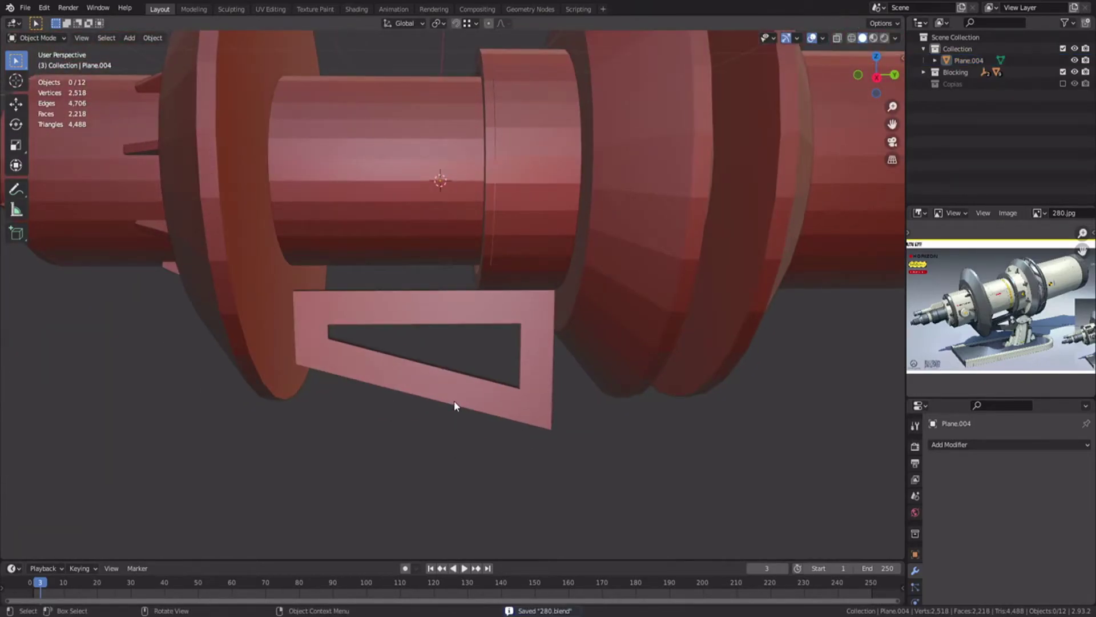
Add a Mirror modifier to the sloped frame so it is duplicated across the body's centre line.
middle_drag(420, 311, 475, 257)
click(435, 296)
key(KP_7)
scroll(504, 261, up, 3)
click(971, 444)
click(834, 321)
click(931, 464)
Correct the face normals of the whole frame mesh and return to object mode.
key(Tab)
key(a)
key(alt+n)
click(485, 241)
key(Tab)
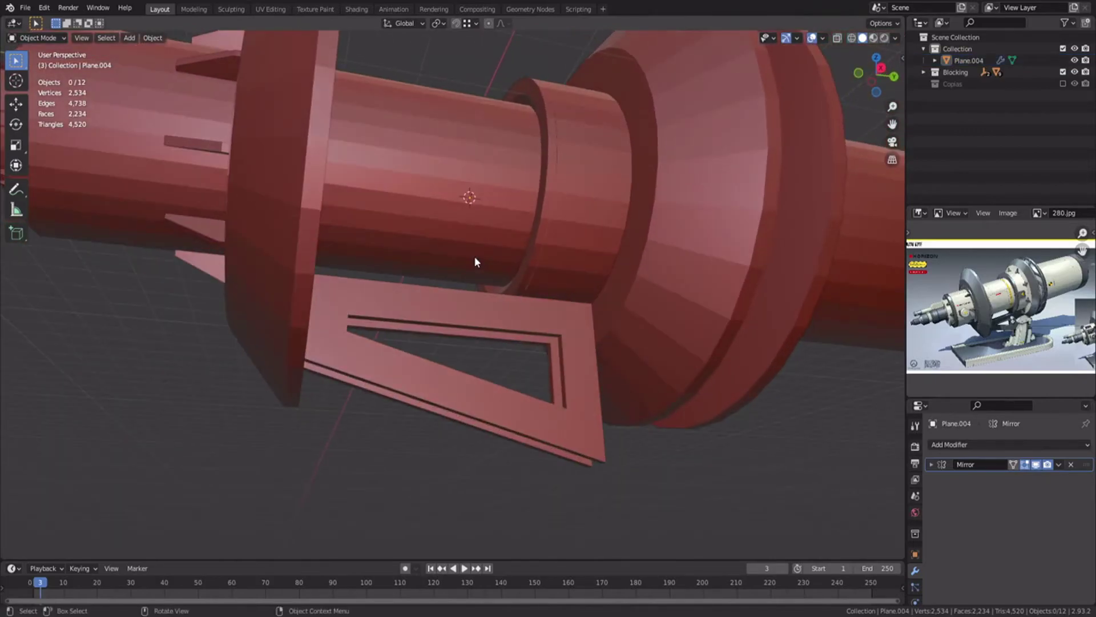
Add a 16-vertex circle below the body at the frame's opening and scale its mesh to 0.113.
key(KP_3)
key(shift+a)
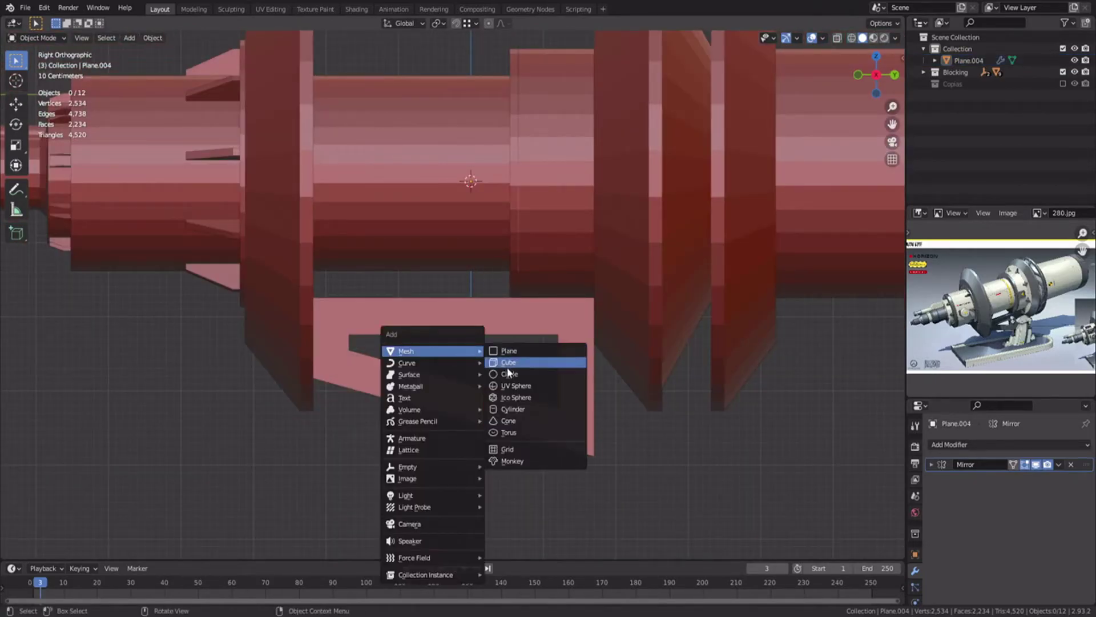
click(508, 377)
key(Tab)
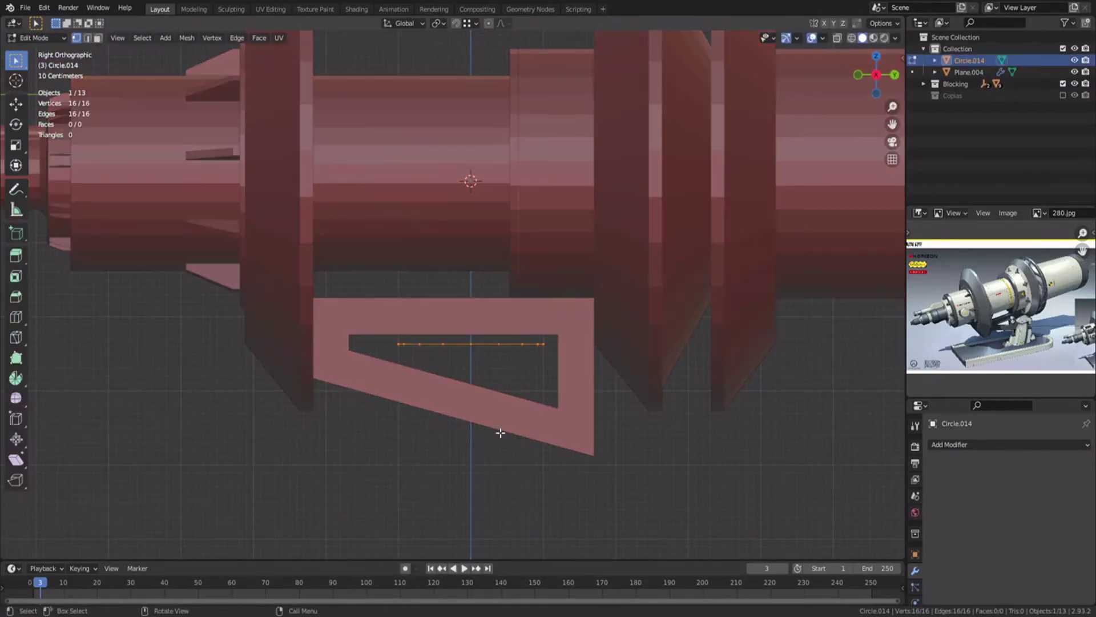
key(Return)
key(s)
click(485, 347)
Scale the circle by 0.946 in the bottom view and move it along Y to the front flared ring.
key(ctrl+KP_7)
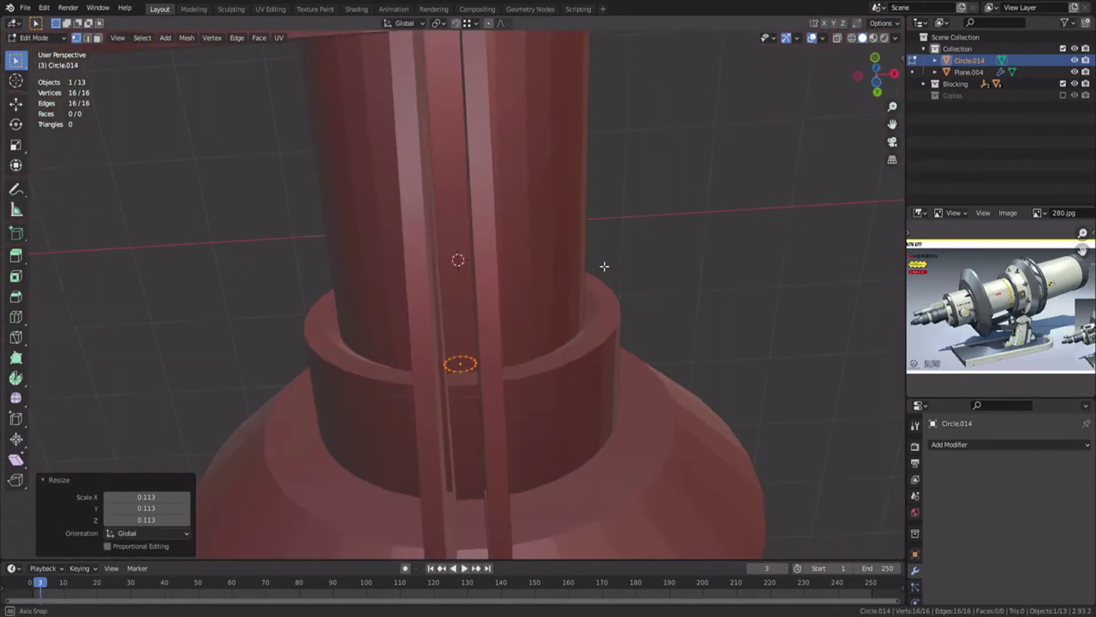
scroll(601, 270, up, 5)
key(s)
click(649, 330)
scroll(605, 354, down, 5)
shift+middle_drag(590, 361, 580, 248)
scroll(576, 254, down, 3)
key(g)
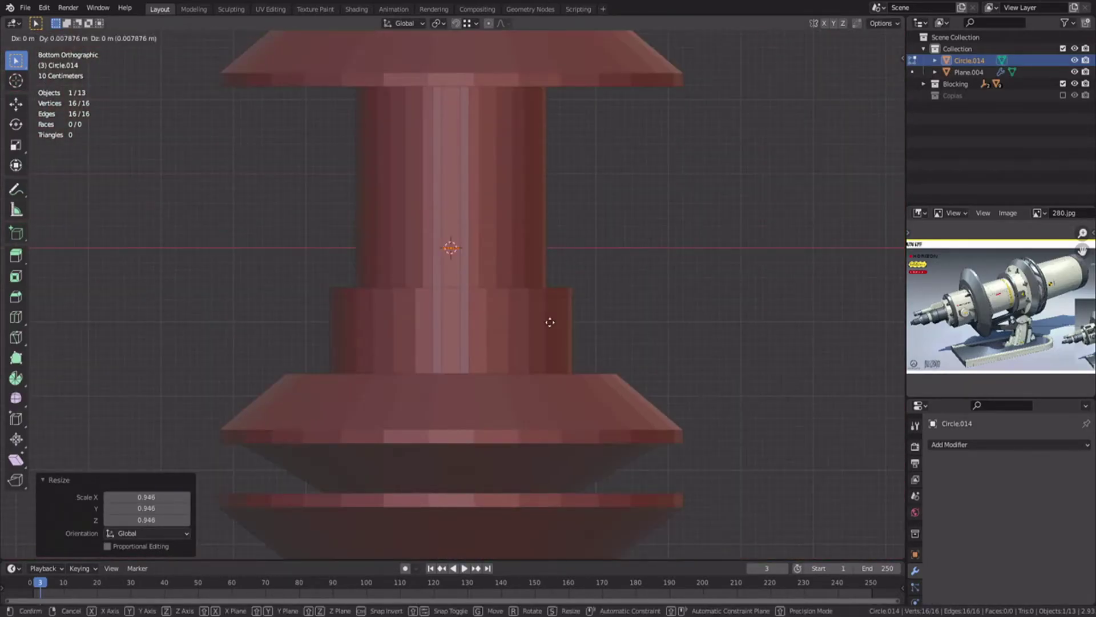
click(548, 160)
Move the circle along Z in the right view to the front end of the frame's sloped lower bar.
middle_drag(548, 160, 375, 308)
key(KP_3)
key(shift+z)
shift+middle_drag(293, 292, 350, 272)
scroll(350, 272, up, 3)
key(g)
key(z)
click(330, 329)
Extrude the circle about 3.85 m along Y and 1.04 m downward along the sloped bar, and add a centred loop cut.
shift+middle_drag(330, 330, 345, 173)
key(e)
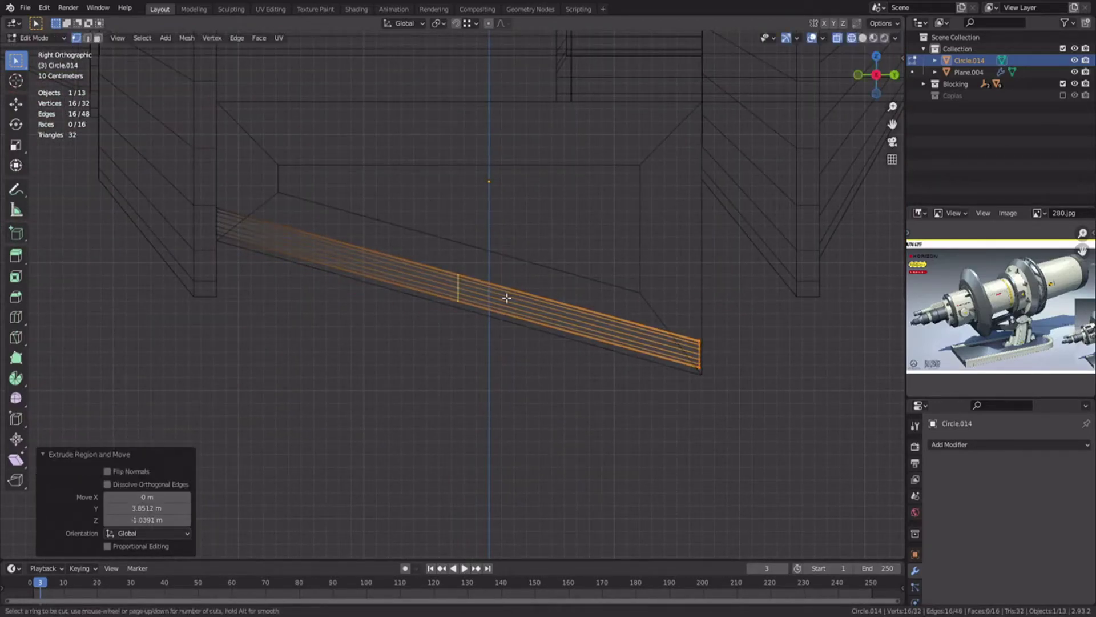
click(507, 297)
right_click(507, 298)
Slide the rod's new edge loop toward its rear end and bevel it into a wide band.
key(ctrl+b)
right_click(624, 334)
key(g)
key(g)
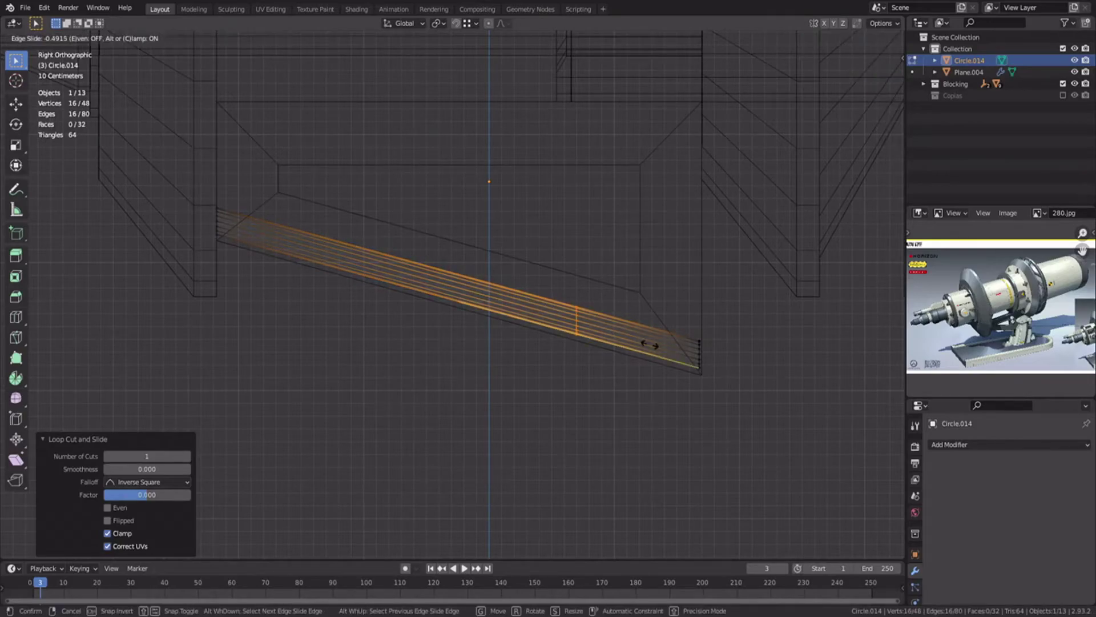
click(531, 304)
Extrude the faces of the rod's rear band along their normals and return to solid shading in Object Mode.
key(3)
key(x)
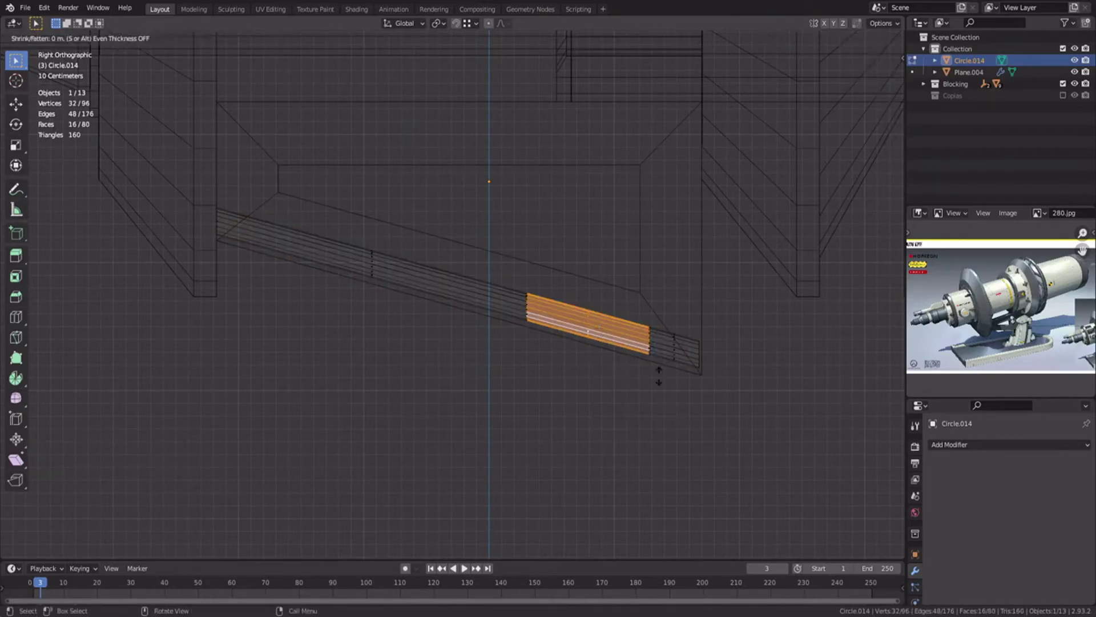
click(656, 379)
key(Tab)
key(z)
click(558, 364)
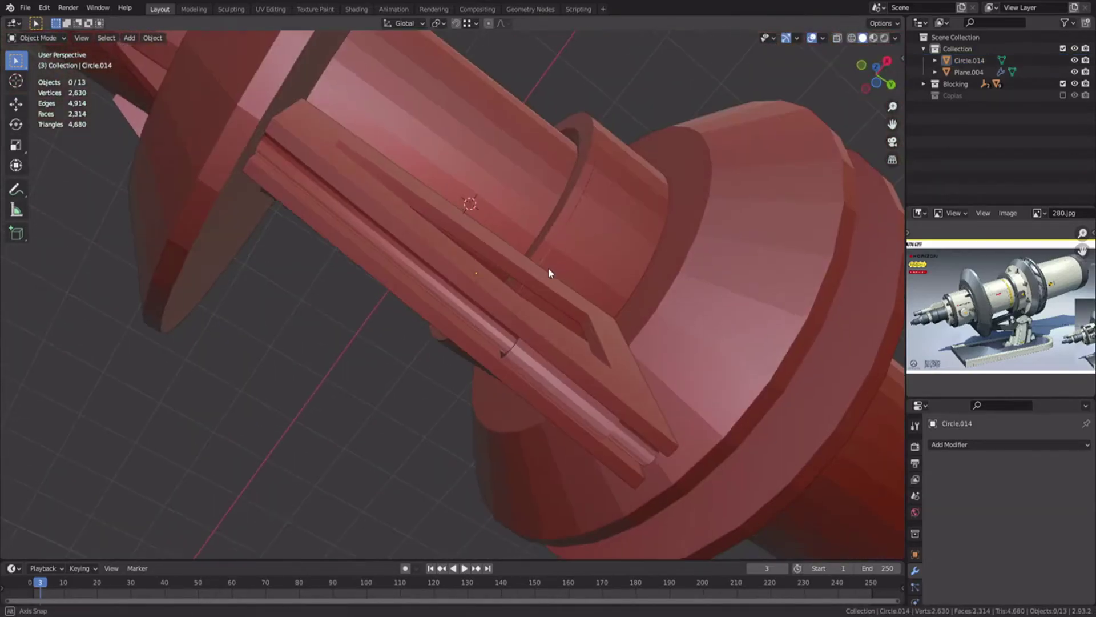
Correct the normals of the rod and frame meshes and save the file.
middle_drag(548, 269, 536, 394)
click(531, 299)
shift+click(536, 317)
key(Tab)
key(a)
key(alt+n)
click(537, 318)
key(Tab)
key(ctrl+s)
click(536, 393)
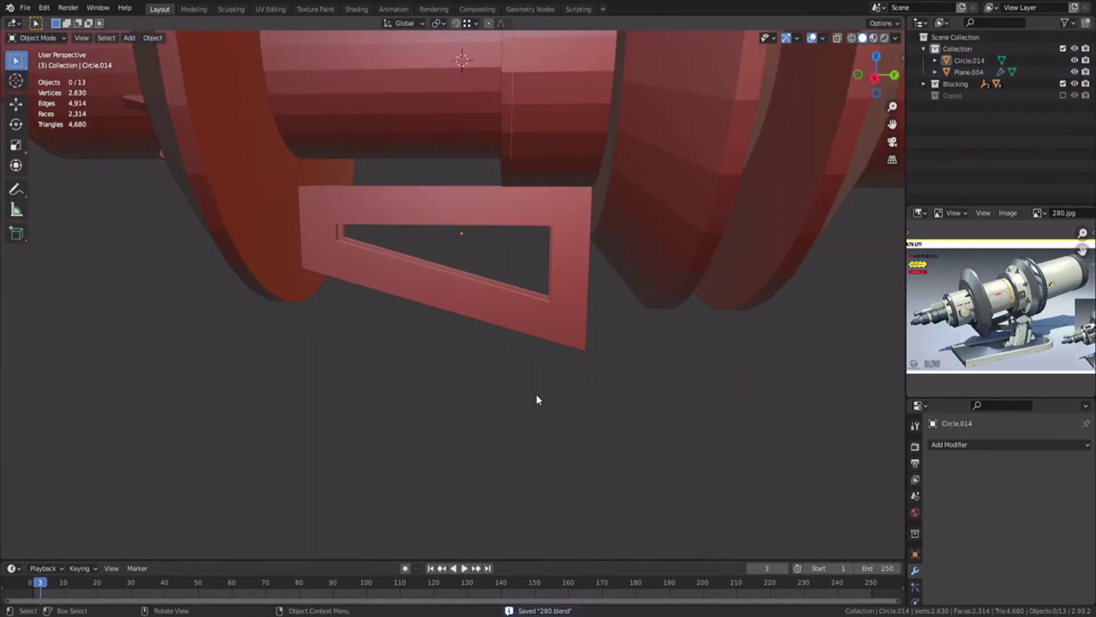
Add a 16-vertex circle in the top view and delete its front half to leave a semicircular arc.
key(KP_3)
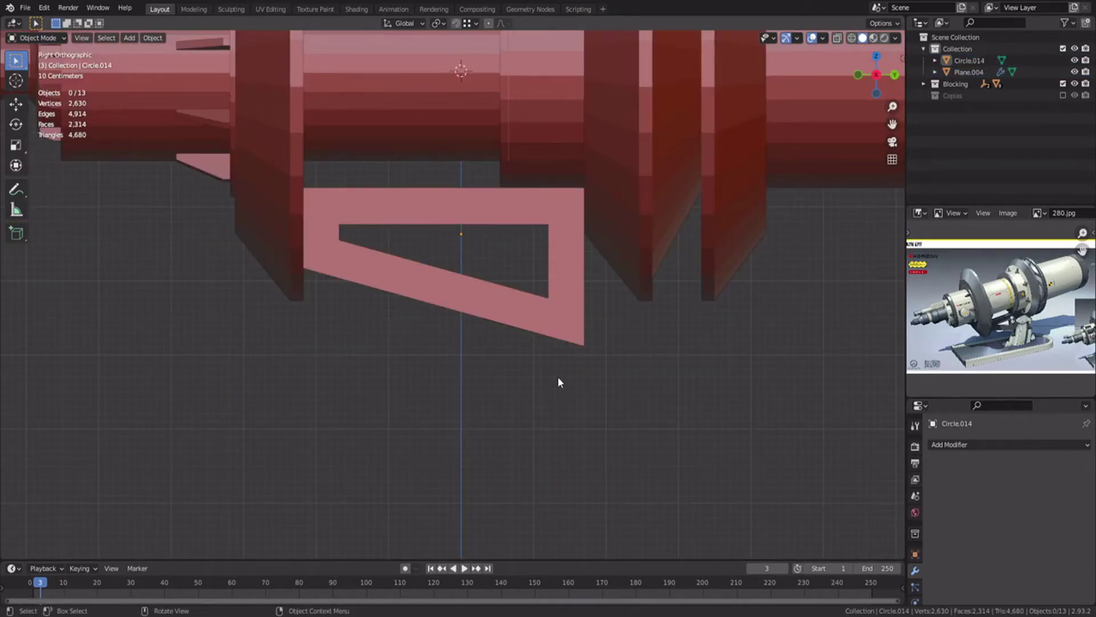
scroll(558, 378, down, 5)
key(KP_7)
key(shift+a)
mouse_move(507, 310)
click(538, 333)
key(shift+z)
key(Tab)
drag(405, 297, 557, 355)
key(x)
click(548, 332)
Scale the arc by 4.576 and move it about 9 m along Y around the body's rear end.
key(a)
shift+middle_drag(510, 300, 522, 372)
key(s)
click(746, 404)
key(g)
key(y)
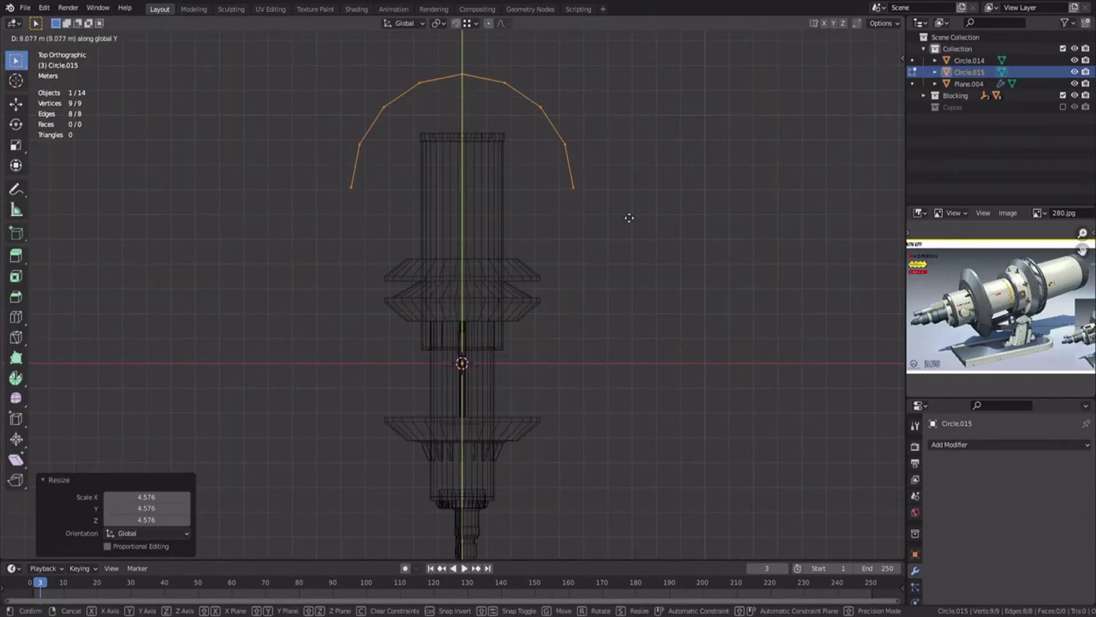
click(633, 213)
Extrude the arc's two end vertices along Y toward the nose and fill the outline with a face.
drag(338, 156, 394, 189)
shift+drag(528, 157, 571, 192)
scroll(594, 229, down, 3)
shift+middle_drag(601, 248, 595, 135)
key(e)
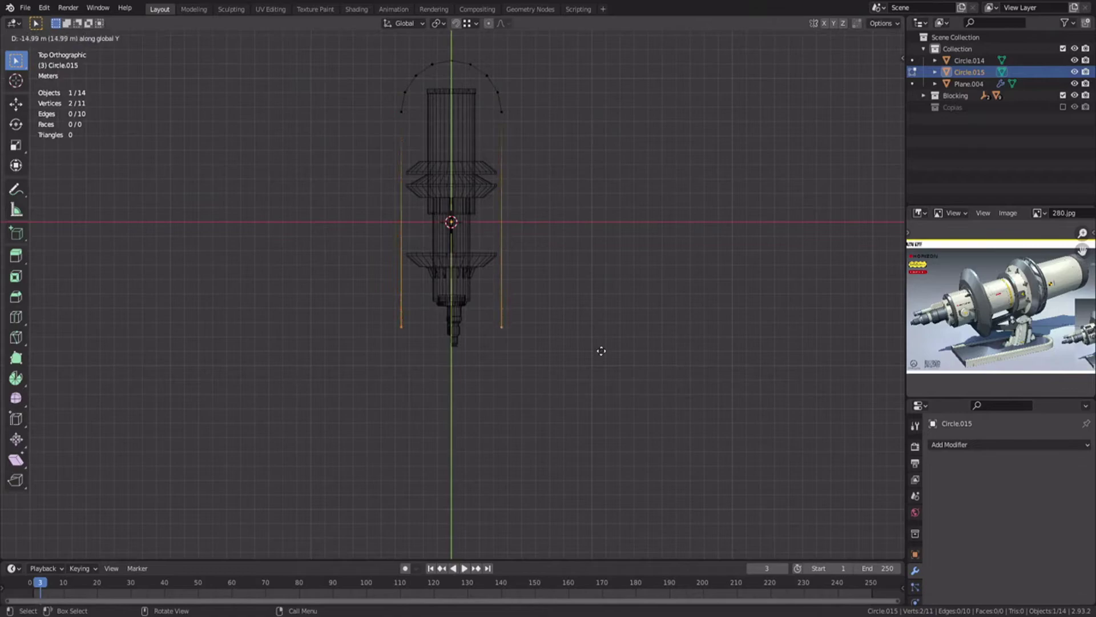
click(600, 327)
key(f)
Inset the base face to make a narrow border and delete the border strip across the straight front end.
scroll(594, 323, up, 2)
key(i)
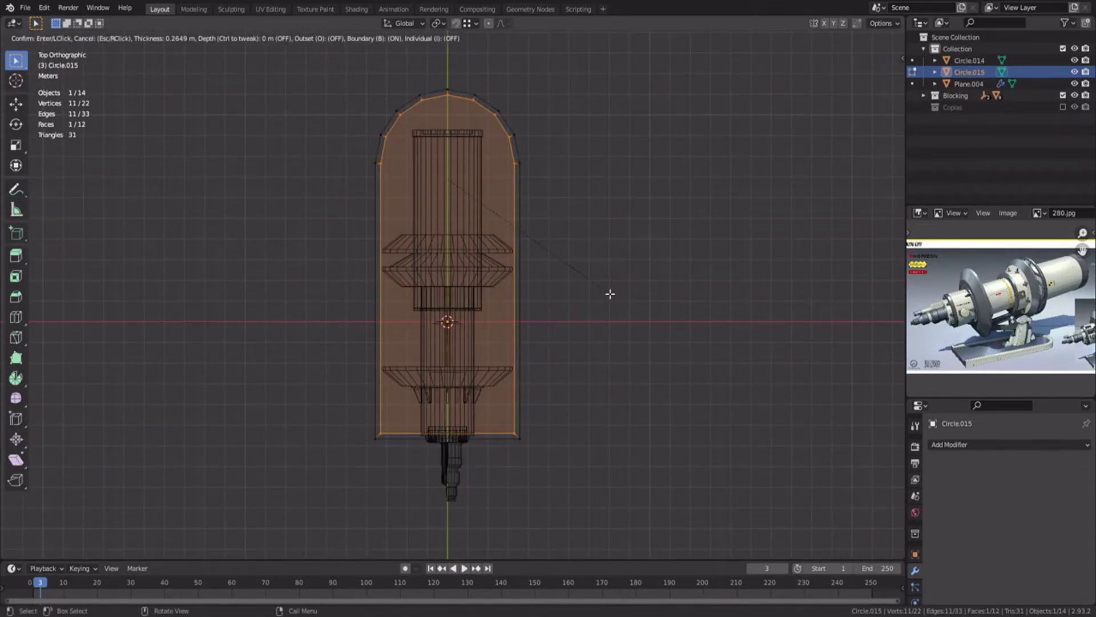
click(601, 293)
key(3)
click(491, 428)
click(458, 433)
key(x)
click(446, 449)
key(ctrl+z)
key(x)
click(436, 463)
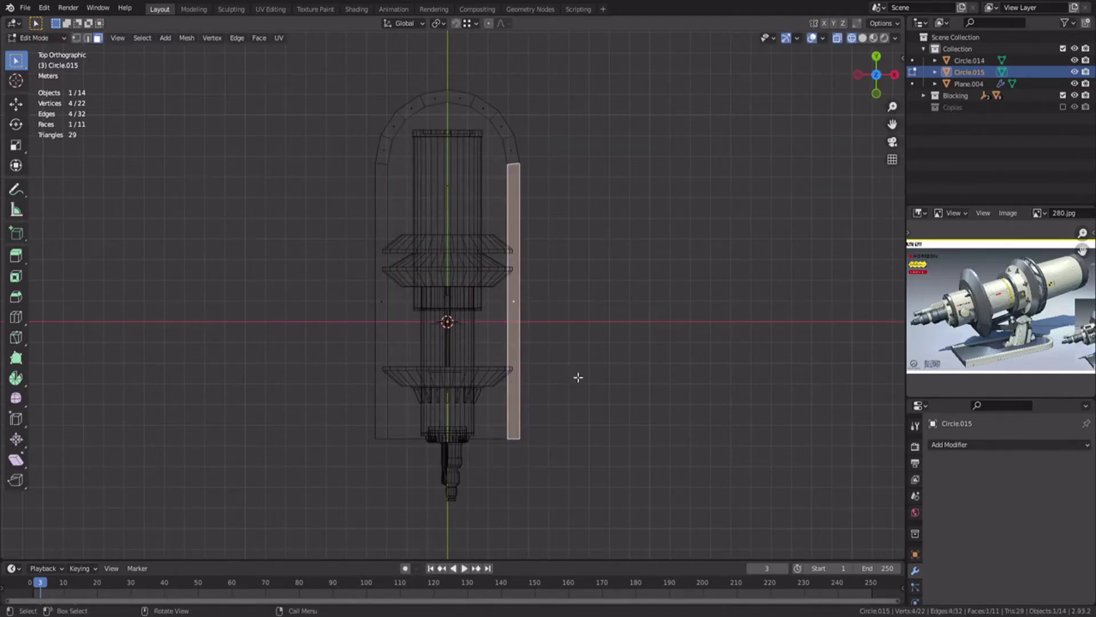
Extrude the U-shaped border faces about 0.31 m along their normals to form a raised rim.
alt+click(509, 138)
middle_drag(468, 408, 332, 335)
key(shift+z)
scroll(366, 343, up, 1)
key(alt+e)
click(472, 381)
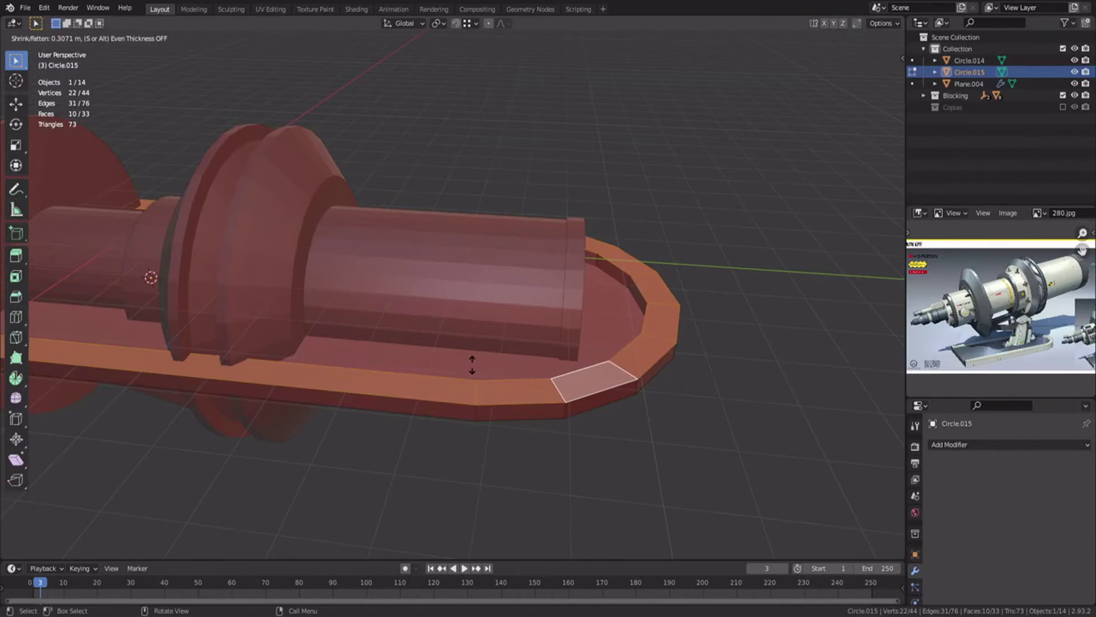
click(473, 360)
Bevel the inner top edge loop of the base's rim.
key(2)
alt+click(582, 363)
click(706, 368)
key(Tab)
Move the whole base mesh about 5.44 m down along Z and save the file.
scroll(571, 337, down, 4)
middle_drag(571, 337, 540, 245)
key(Tab)
key(Tab)
key(Tab)
key(a)
key(g)
key(z)
click(541, 335)
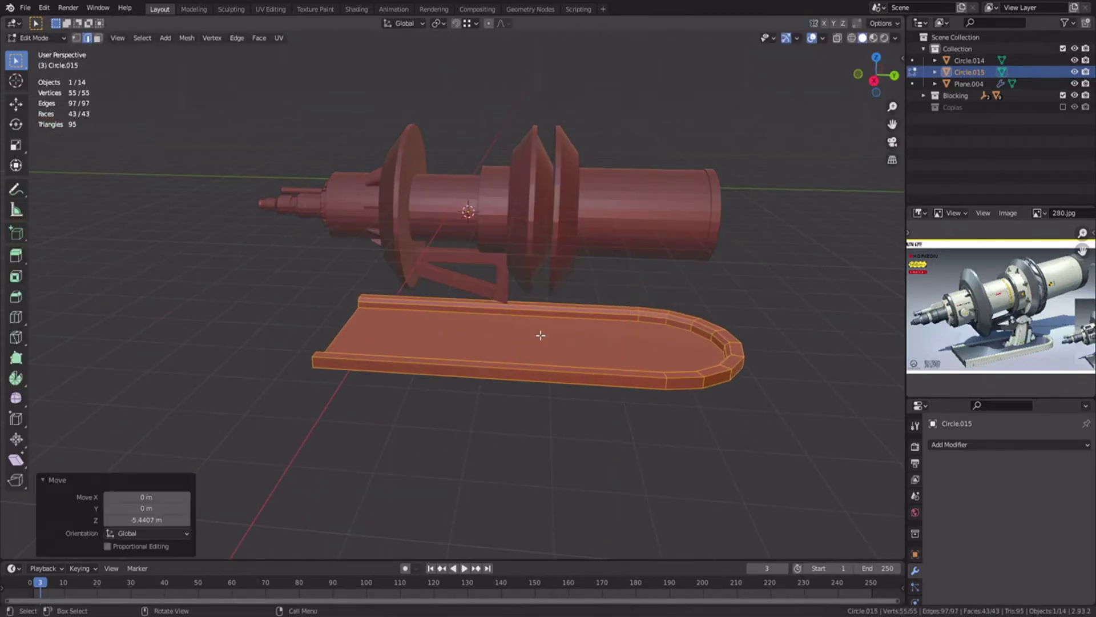
key(Tab)
middle_drag(540, 335, 569, 344)
key(alt+a)
key(ctrl+s)
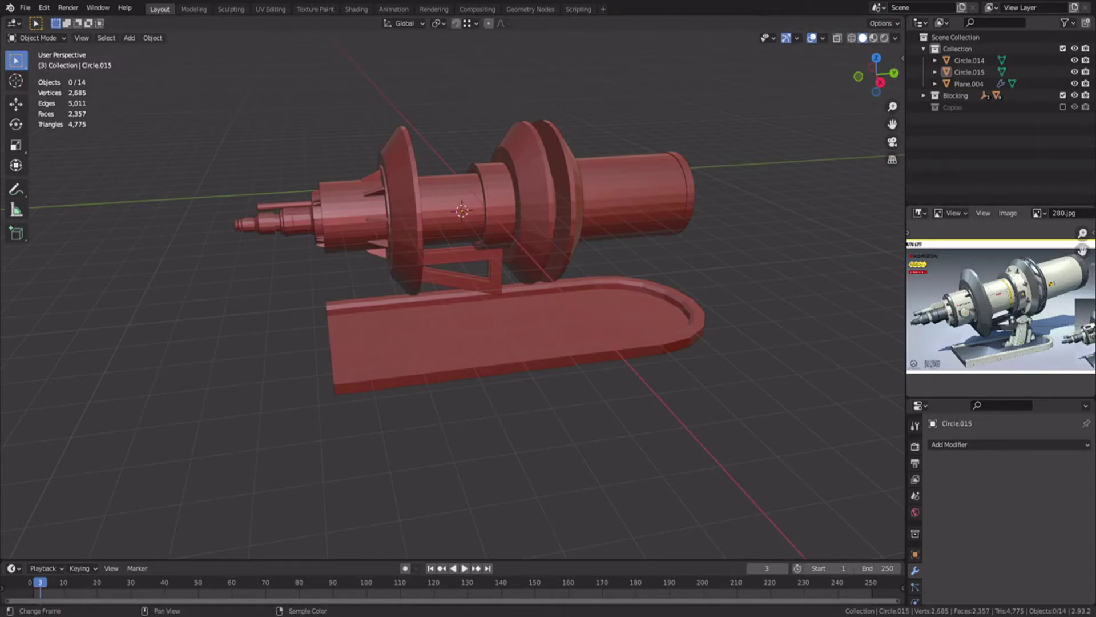
Add a plane facing the right view below the base and open its mesh for editing.
scroll(601, 320, down, 2)
key(KP_3)
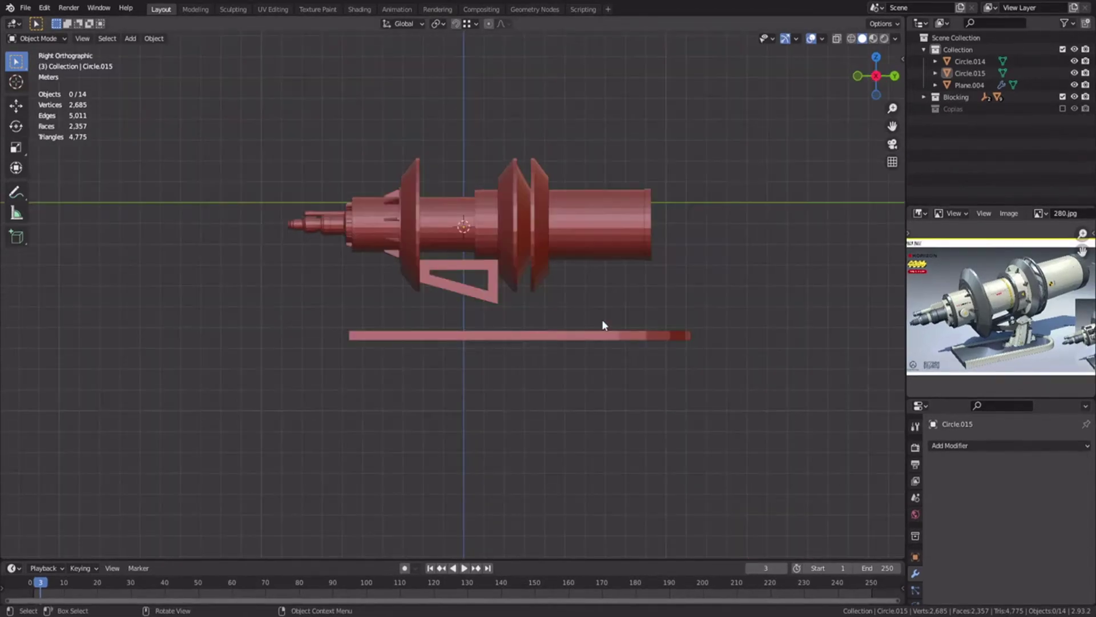
shift+right_click(475, 389)
key(shift+a)
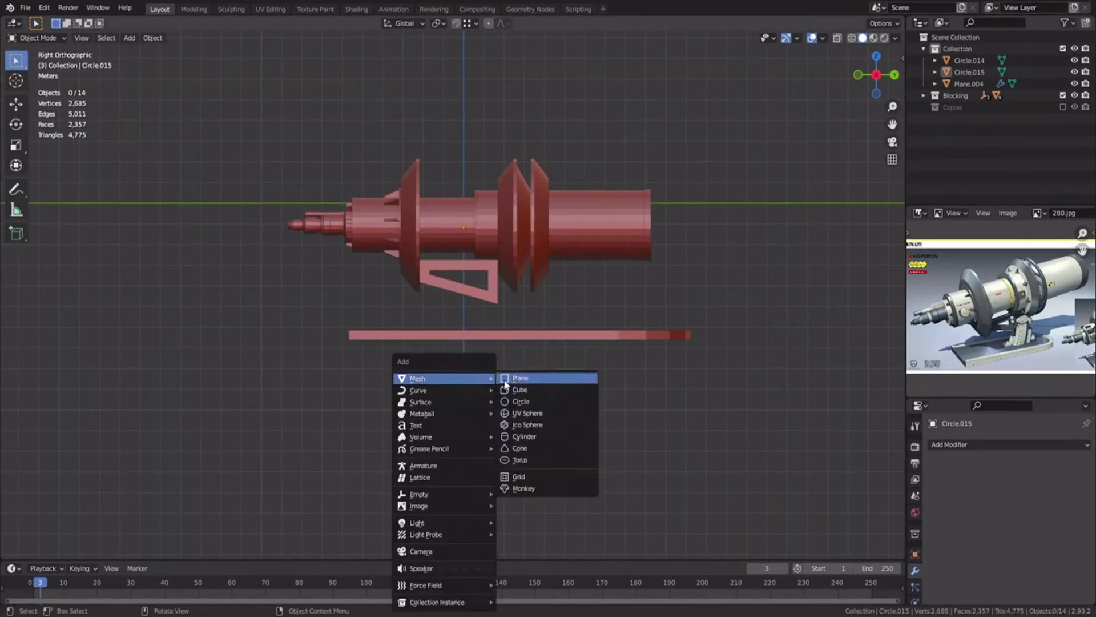
click(517, 379)
key(Tab)
Slant the plane's rear edge by moving its other corners along Y, and stretch its front edge far forward.
scroll(465, 320, up, 3)
drag(489, 421, 489, 421)
key(g)
key(y)
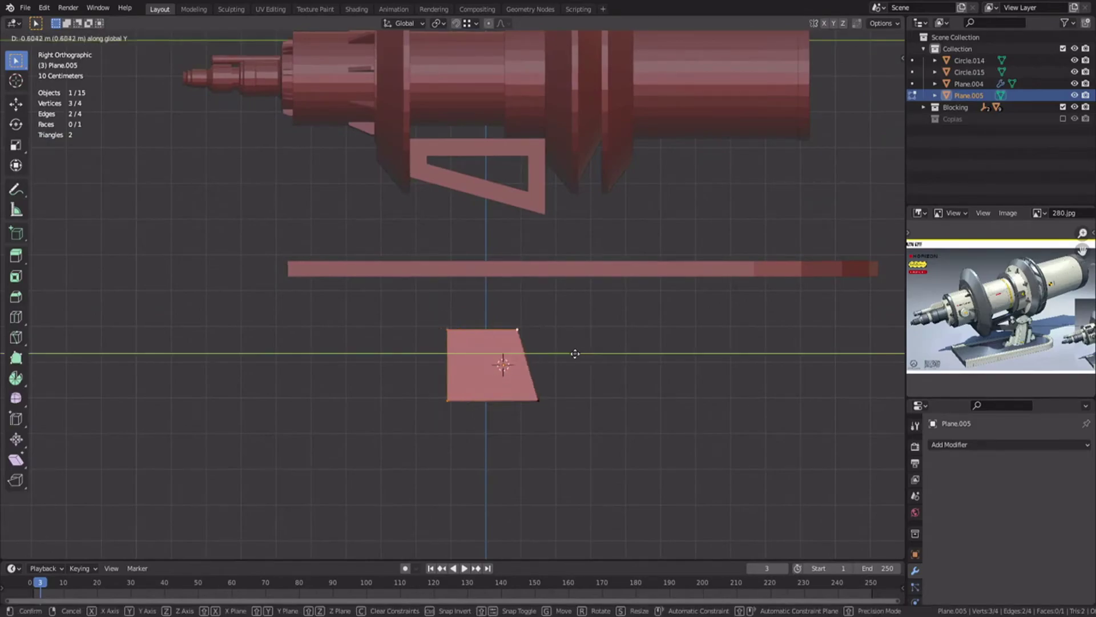
click(525, 361)
drag(377, 311, 440, 430)
key(g)
key(y)
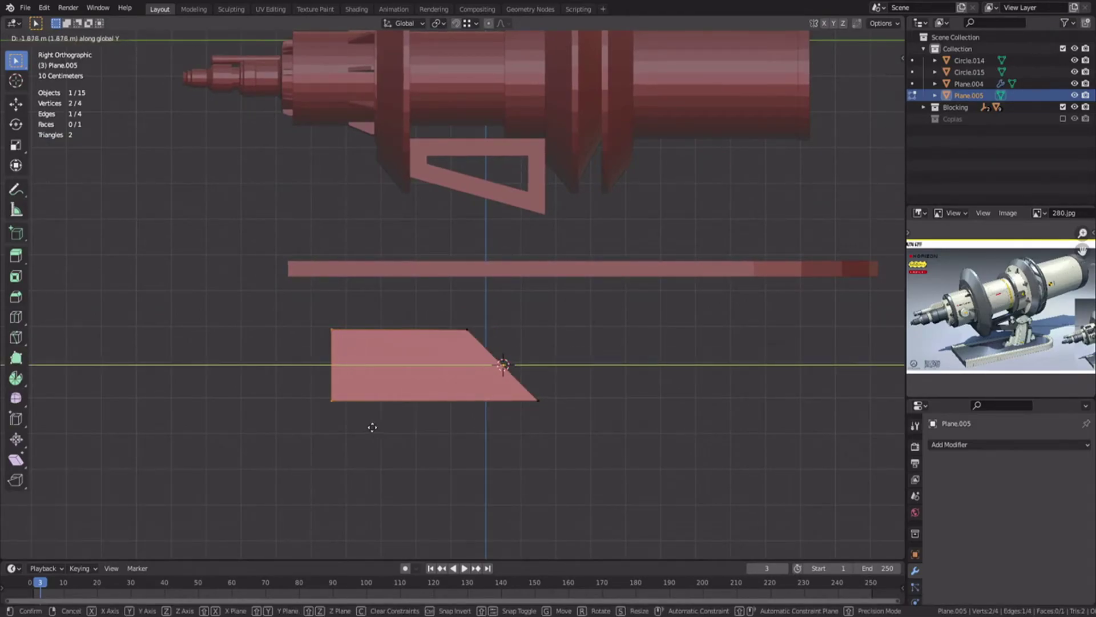
click(224, 428)
Move the plane along X to the side of the base and place the 3D cursor in front of it in the top view.
scroll(220, 343, down, 1)
middle_drag(216, 330, 477, 399)
key(a)
key(g)
key(x)
click(549, 354)
middle_drag(548, 354, 447, 182)
key(KP_7)
scroll(447, 183, up, 3)
shift+right_click(476, 227)
Add a circle at the 3D cursor, reduce it to 8 vertices and delete its inner half.
key(shift+a)
click(455, 250)
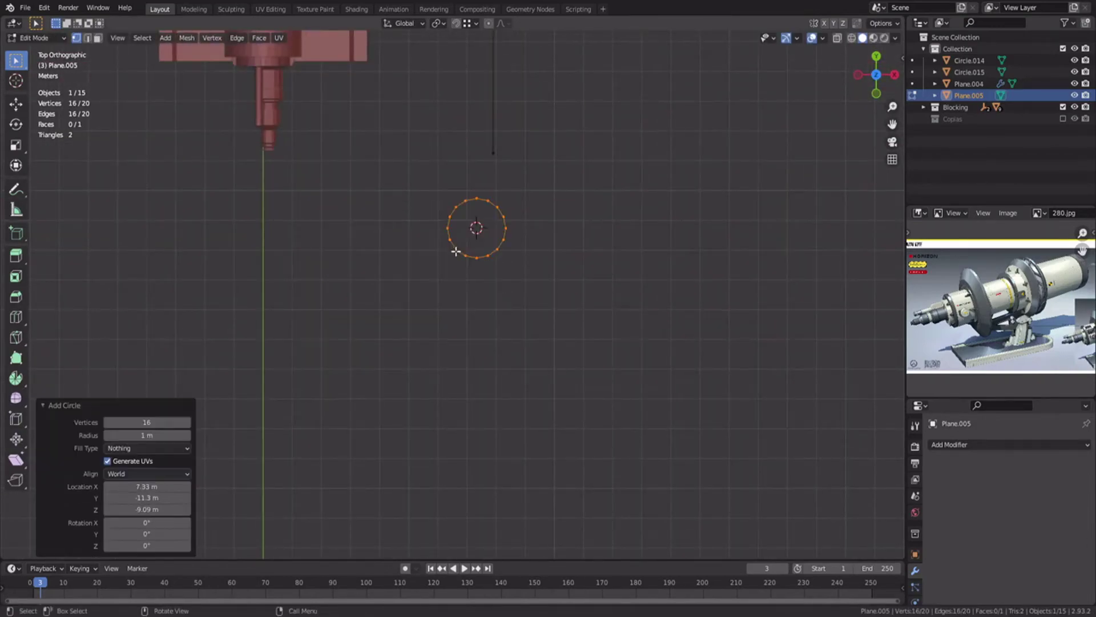
shift+middle_drag(455, 250, 445, 307)
scroll(446, 307, up, 3)
click(107, 423)
click(108, 423)
click(108, 423)
click(108, 423)
click(108, 423)
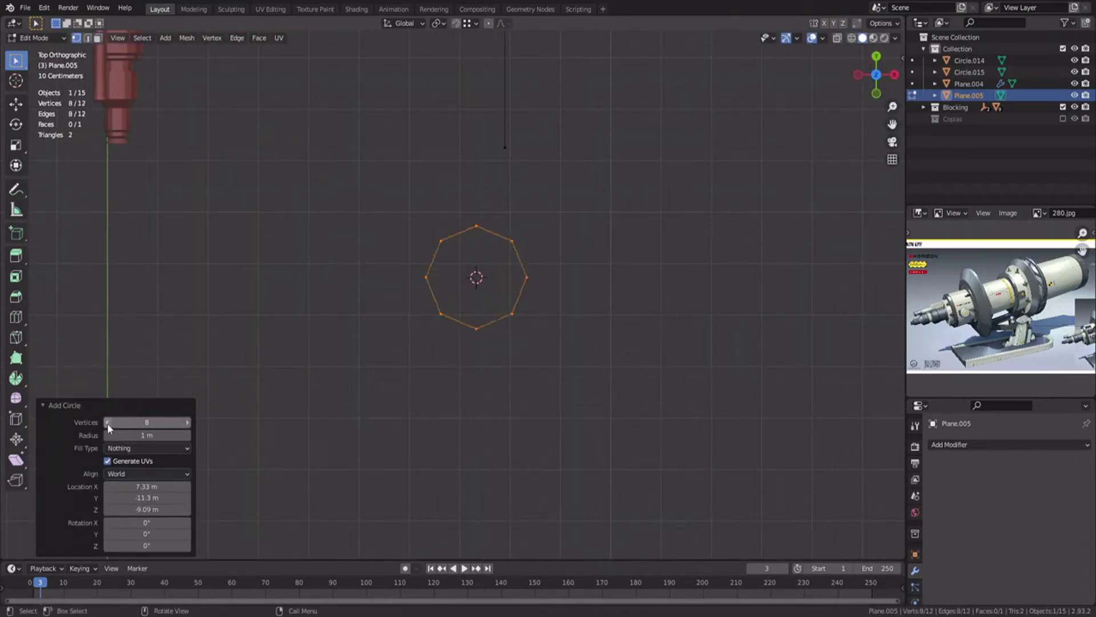
drag(340, 166, 470, 341)
key(x)
click(472, 313)
Try to merge the overlapping vertices of the arc and the plane's front corner, and undo the operation.
scroll(487, 240, up, 2)
key(a)
right_click(461, 497)
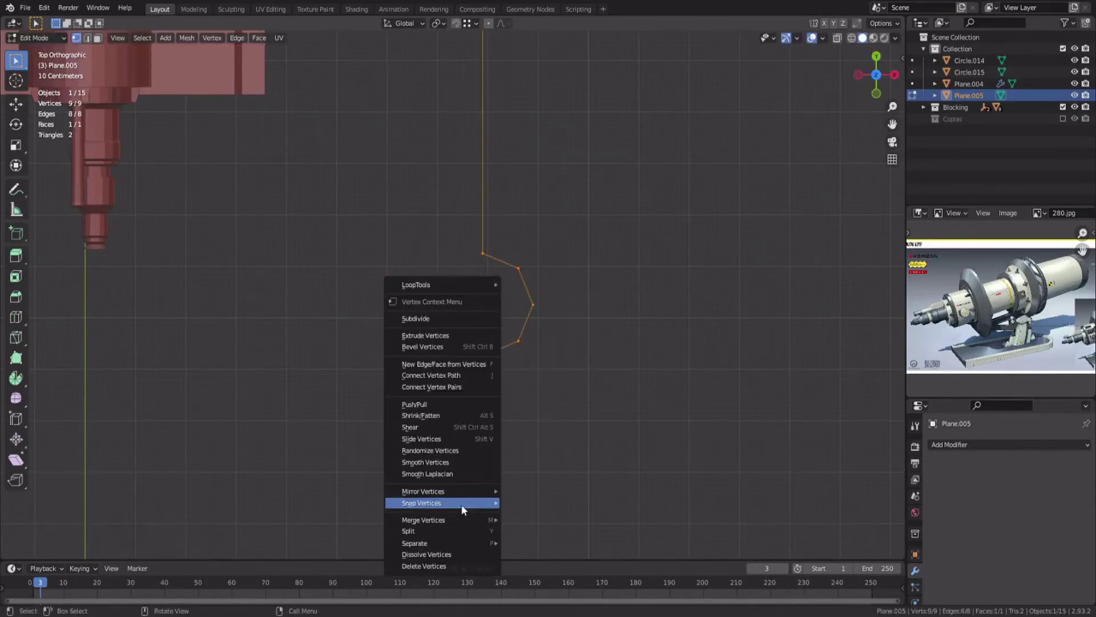
mouse_move(481, 505)
click(530, 520)
middle_drag(451, 297, 499, 369)
key(ctrl+z)
Extrude the arc down along Z to the plane's lower front corner and merge the overlapping vertices by distance.
key(3)
key(1)
key(alt+a)
middle_drag(446, 343, 408, 337)
key(l)
key(e)
key(z)
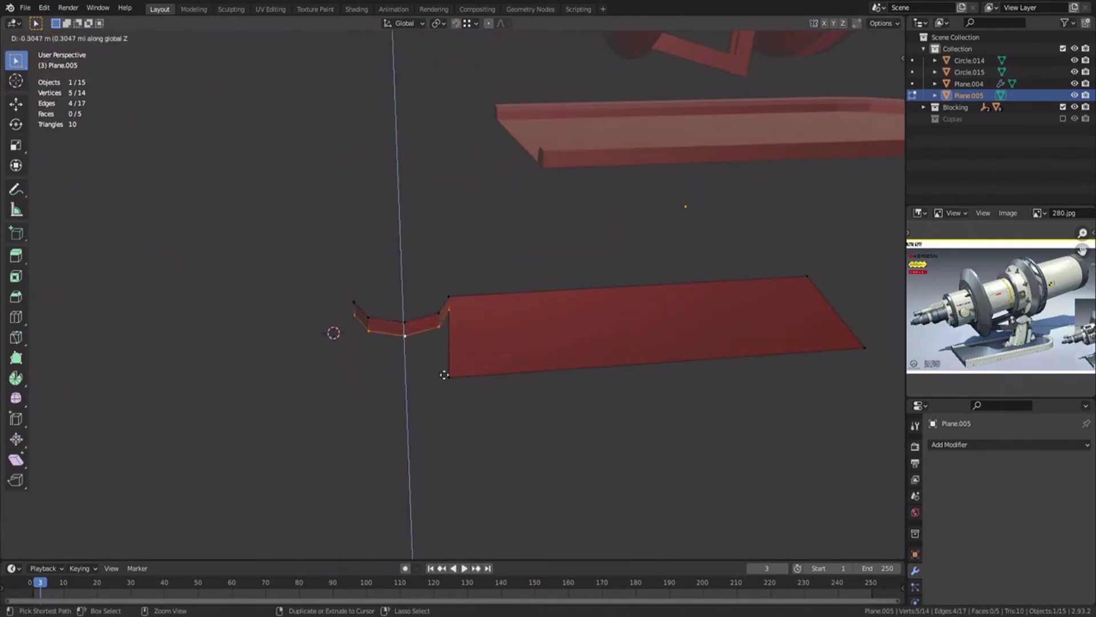
ctrl+click(447, 378)
key(a)
right_click(478, 370)
click(536, 403)
Delete the curved strip's vertices from the front end of the plane.
key(alt+a)
middle_drag(443, 372, 495, 372)
key(KP_7)
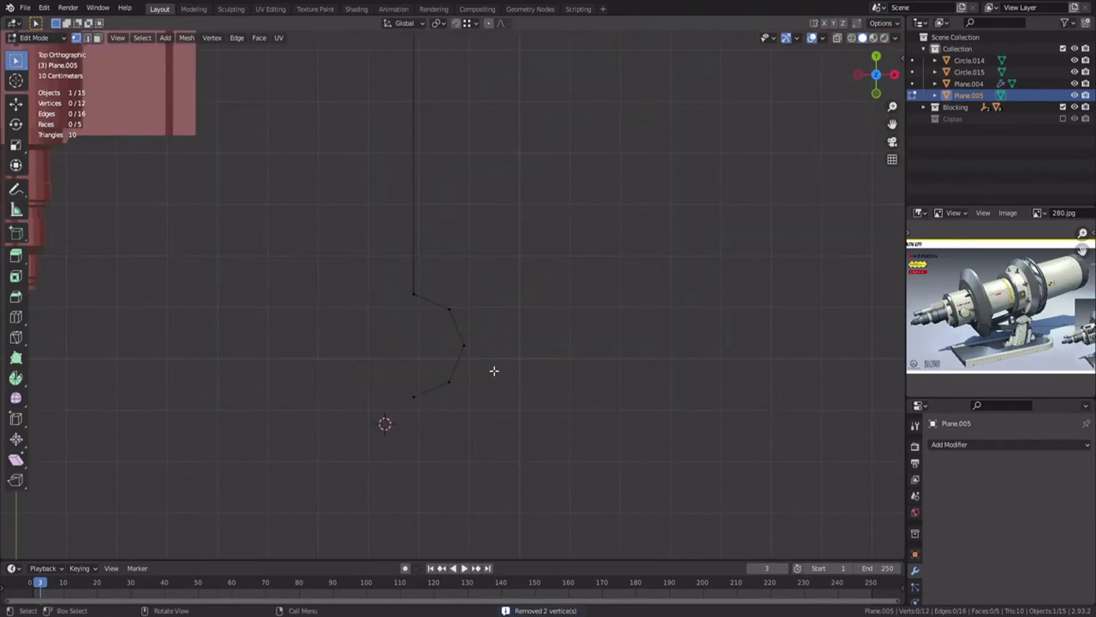
key(alt+a)
key(l)
key(x)
click(449, 333)
Add a 16-vertex circle, delete its inner half, scale the remaining arc along Y and snap it to the plane's front corner.
shift+middle_drag(409, 365, 428, 343)
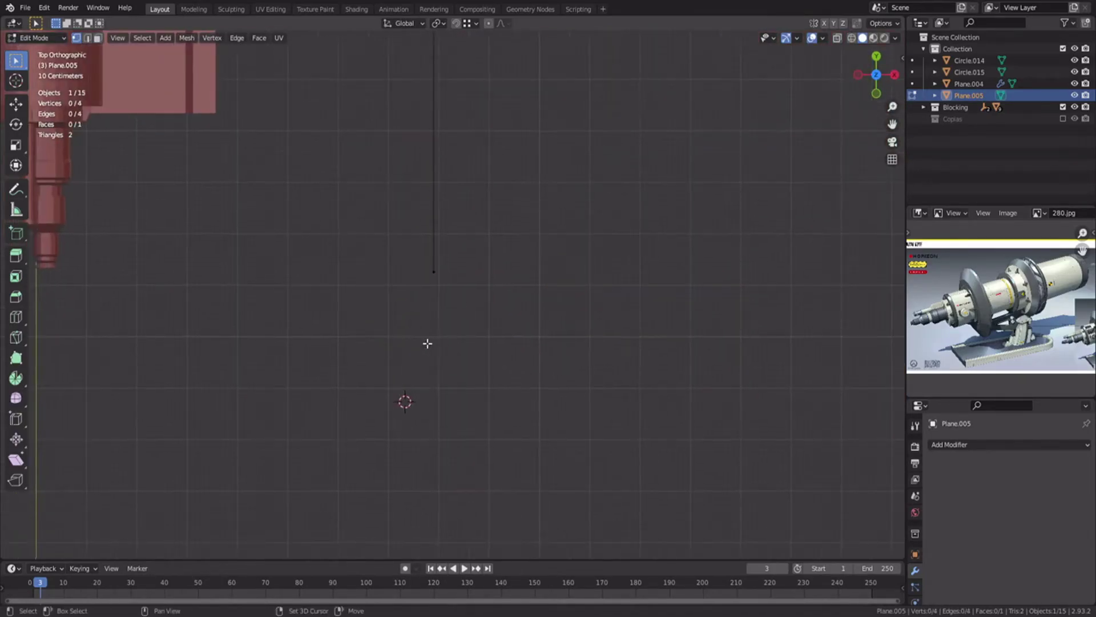
key(shift+a)
click(379, 346)
drag(344, 277, 395, 504)
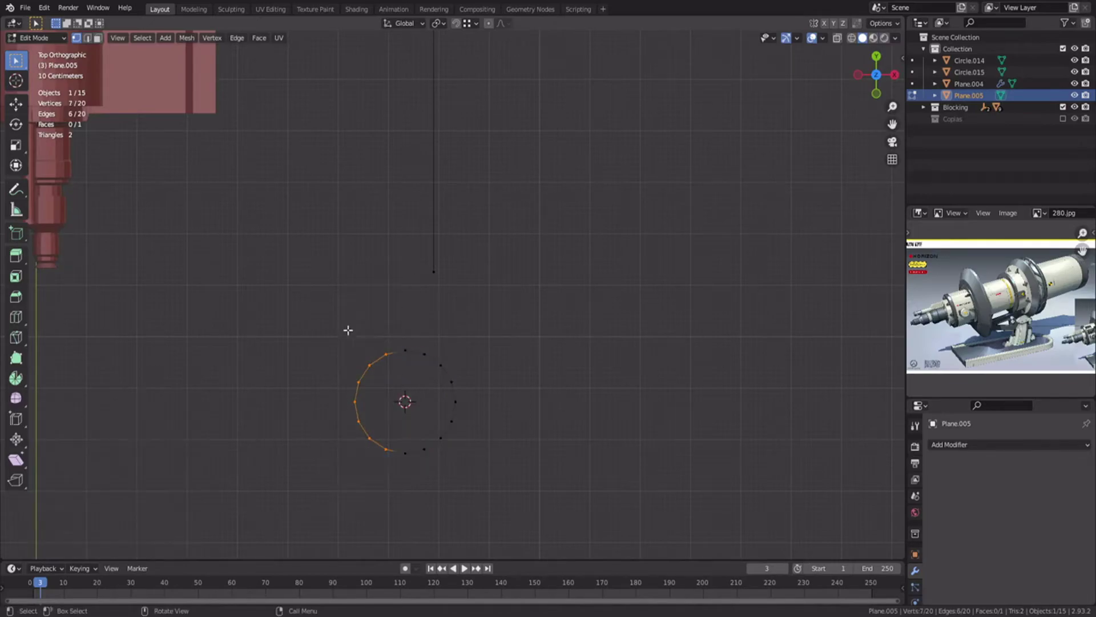
key(s)
key(y)
click(526, 428)
key(g)
click(450, 283)
key(g)
ctrl+click(433, 272)
Extrude the arc down along Z to the plane's lower corner and merge the overlapping vertices.
middle_drag(528, 448, 458, 401)
key(e)
key(z)
ctrl+click(474, 394)
key(a)
right_click(458, 401)
click(507, 465)
Move the edge loop on the rounded end along Z and extrude its lower edge loop along Z.
middle_drag(328, 374, 433, 335)
alt+click(433, 337)
key(g)
key(z)
click(437, 360)
alt+click(500, 372)
key(e)
key(z)
click(502, 385)
Bridge the opening of the rounded end with a face between its two opposite edges.
middle_drag(502, 386, 394, 389)
key(2)
click(449, 324)
shift+click(387, 459)
key(f)
Add a centred loop cut across the bridging face and fill the remaining gaps on the rounded end's top with faces.
middle_drag(387, 458, 255, 428)
scroll(255, 429, up, 2)
key(ctrl+r)
click(440, 394)
right_click(440, 394)
click(453, 432)
click(534, 411)
key(f)
key(f)
key(f)
key(f)
Add one centred loop cut to the strip under the rounded end and fill the underside's gaps with faces.
middle_drag(531, 411, 465, 313)
alt+click(418, 357)
alt+click(478, 353)
click(482, 171)
middle_drag(501, 225, 372, 245)
key(ctrl+r)
scroll(374, 246, up, 2)
double_click(378, 252)
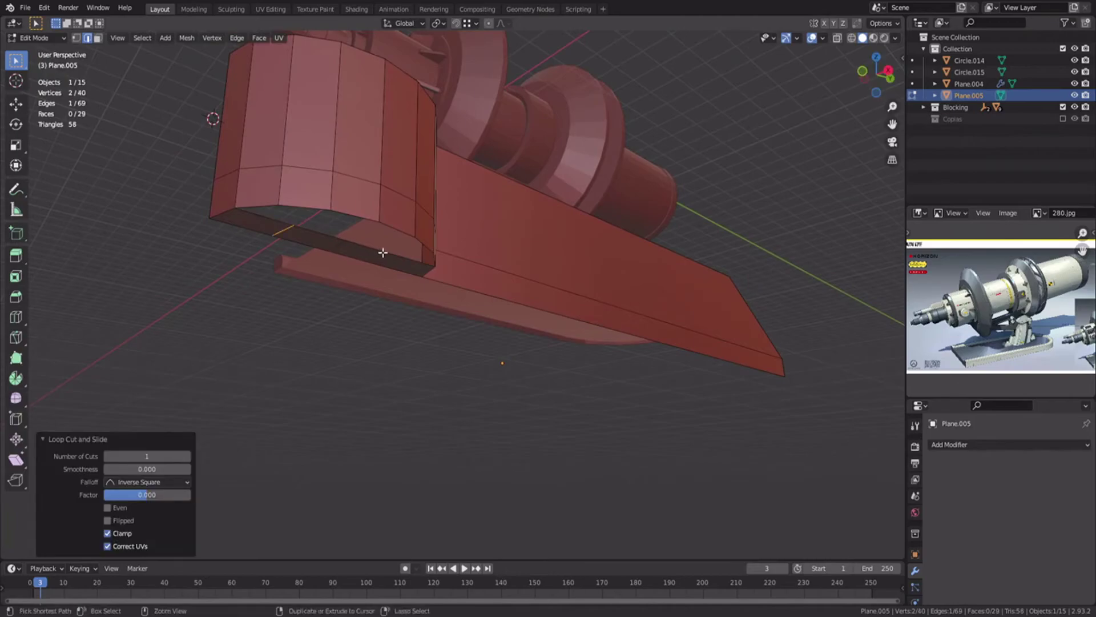
click(264, 207)
key(f)
key(f)
key(f)
Extrude the side panel's open boundary edge loop inward along X to give the panel thickness.
alt+shift+click(750, 323)
middle_drag(750, 323, 538, 302)
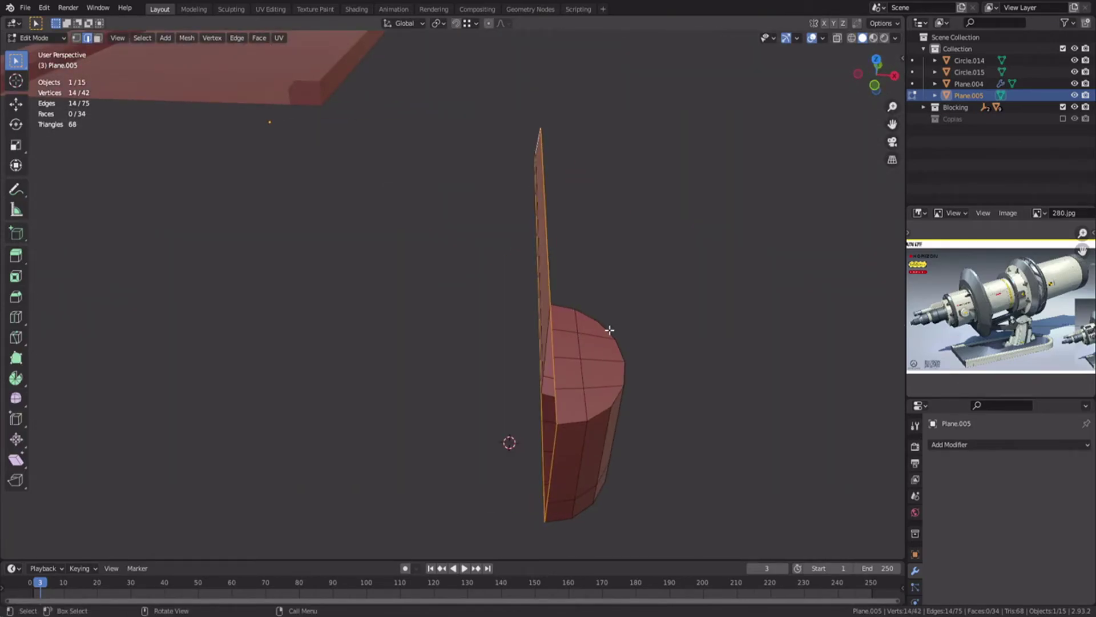
key(g)
key(x)
click(582, 329)
Add a Mirror modifier on the X axis to the side panel and apply all its transforms.
key(a)
middle_drag(582, 329, 591, 308)
scroll(591, 308, down, 2)
click(965, 445)
click(858, 302)
key(Tab)
key(ctrl+a)
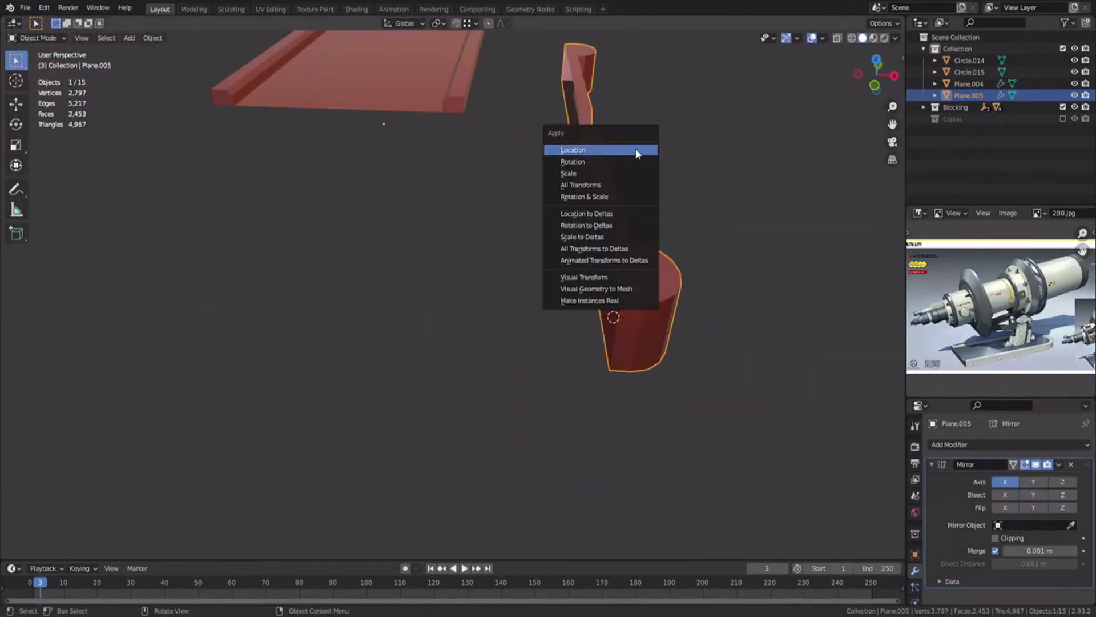
click(626, 184)
Move the whole side panel mesh about -5.18 m along X to bring the mirrored halves closer together.
key(Tab)
key(g)
key(x)
click(402, 222)
shift+middle_drag(403, 223, 521, 250)
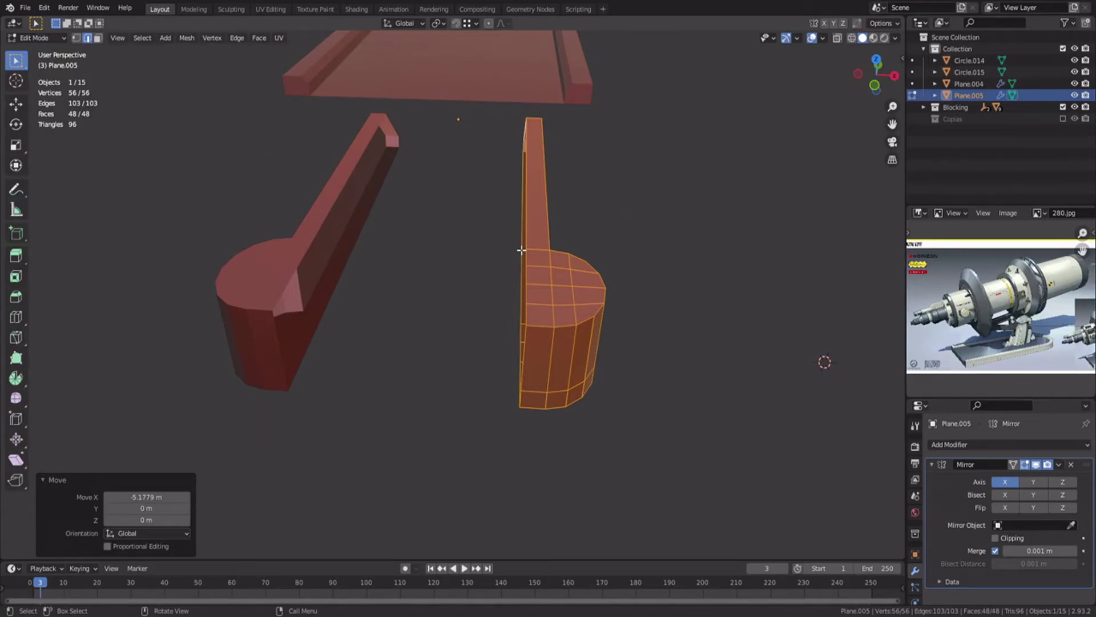
Add a cube at the 3D cursor and scale its mesh along X to 0.605.
key(Tab)
key(KP_1)
key(shift+a)
mouse_move(456, 251)
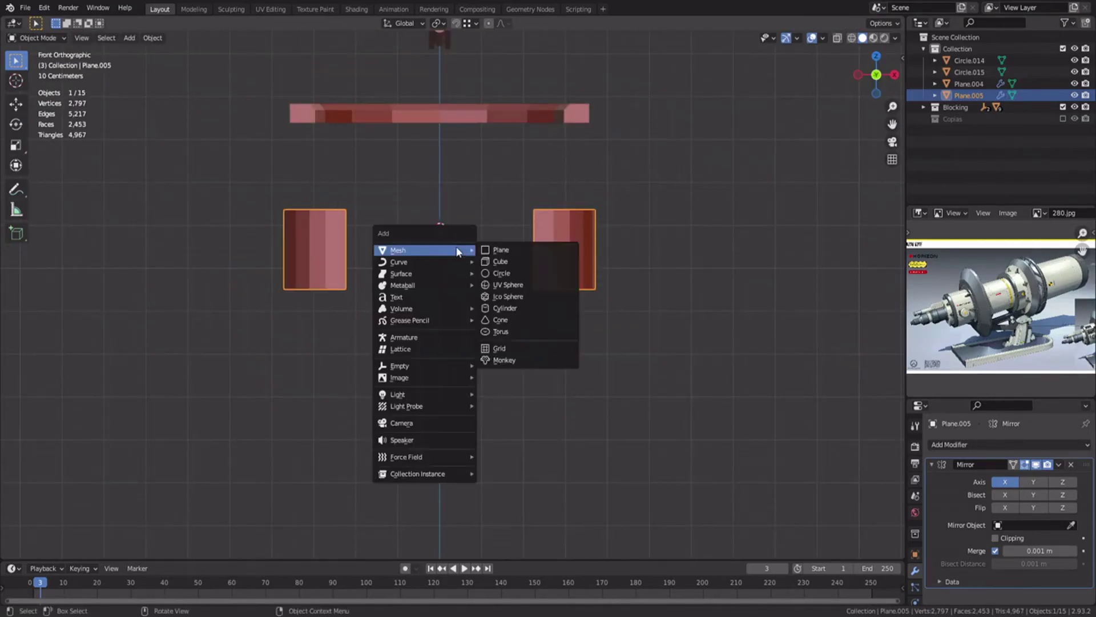
click(501, 262)
key(Tab)
key(s)
key(x)
click(504, 265)
Move the cube's mesh to the front of the two side panels.
scroll(502, 264, down, 2)
middle_drag(502, 265, 491, 284)
key(g)
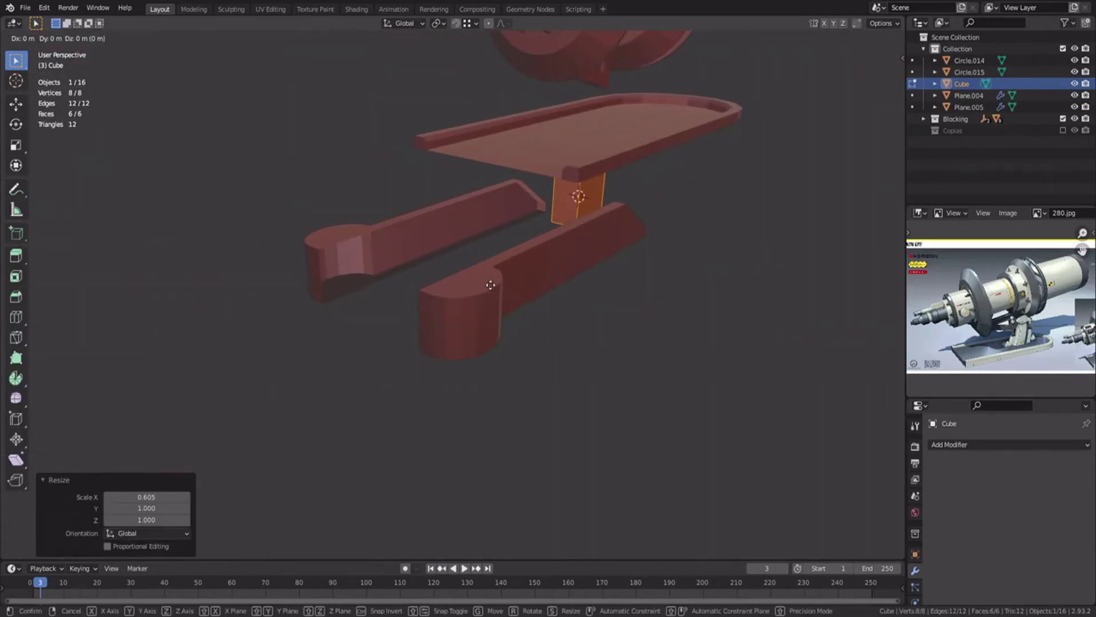
click(323, 321)
middle_drag(323, 321, 303, 320)
Delete all of the cube's faces except the front one.
key(3)
alt+click(304, 282)
key(x)
click(298, 314)
key(x)
click(300, 301)
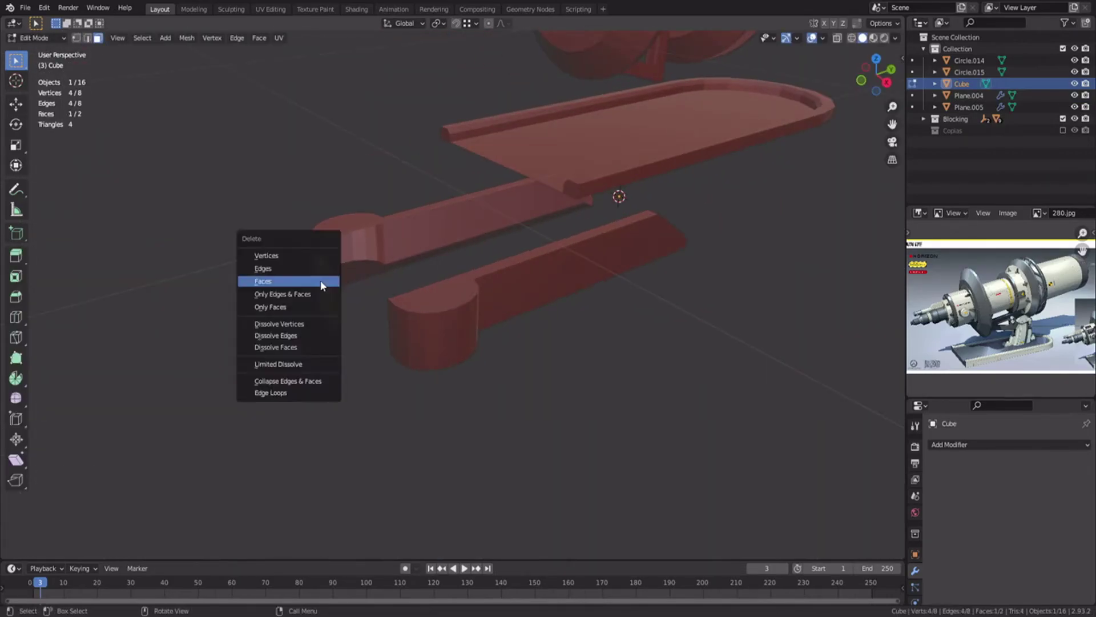
click(321, 285)
Move the remaining face's top edge back along Y so the face slopes.
scroll(309, 286, up, 3)
shift+middle_drag(252, 274, 348, 298)
key(2)
click(343, 297)
key(g)
key(y)
click(426, 272)
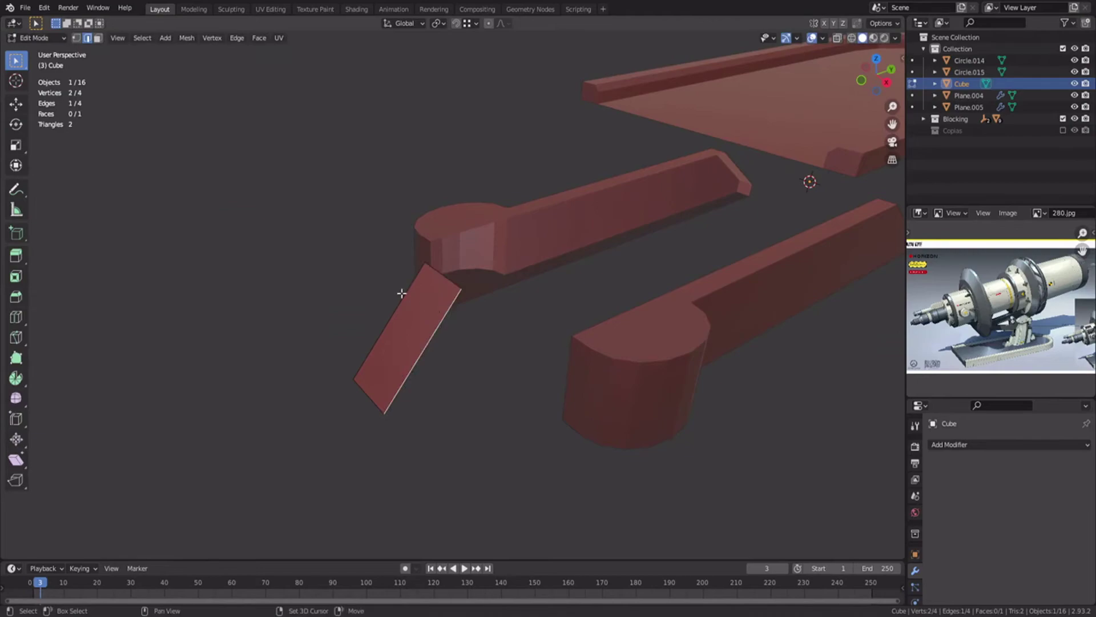
Extend the sloped face backward into a wedge, flatten its rear edges with a Y scale of 0 and fill its top.
click(579, 277)
key(s)
key(y)
key(0)
key(Return)
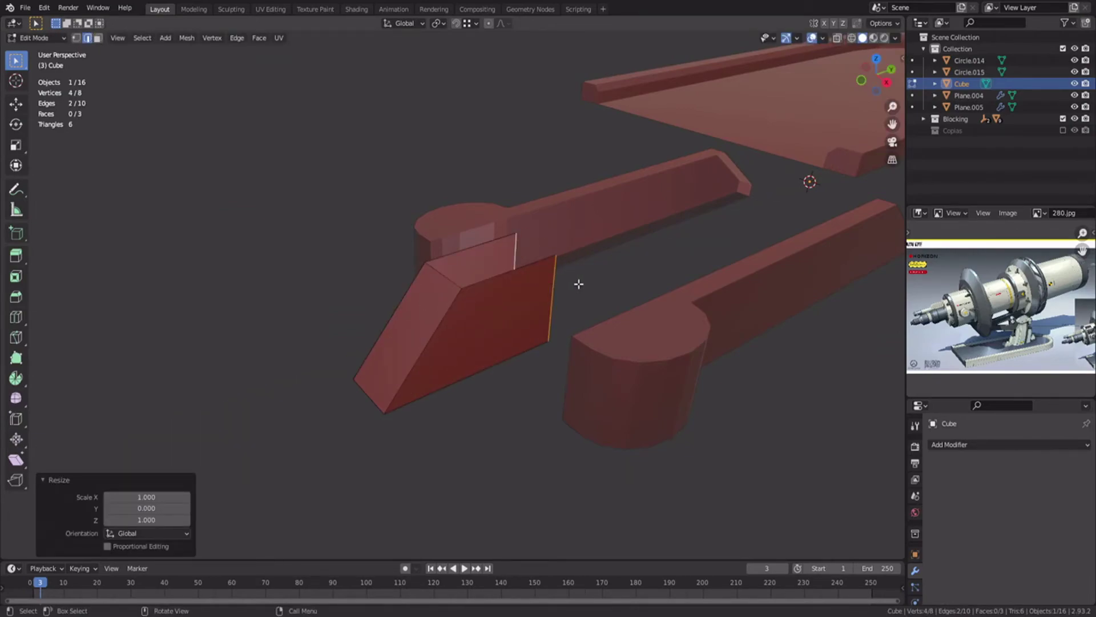
key(f)
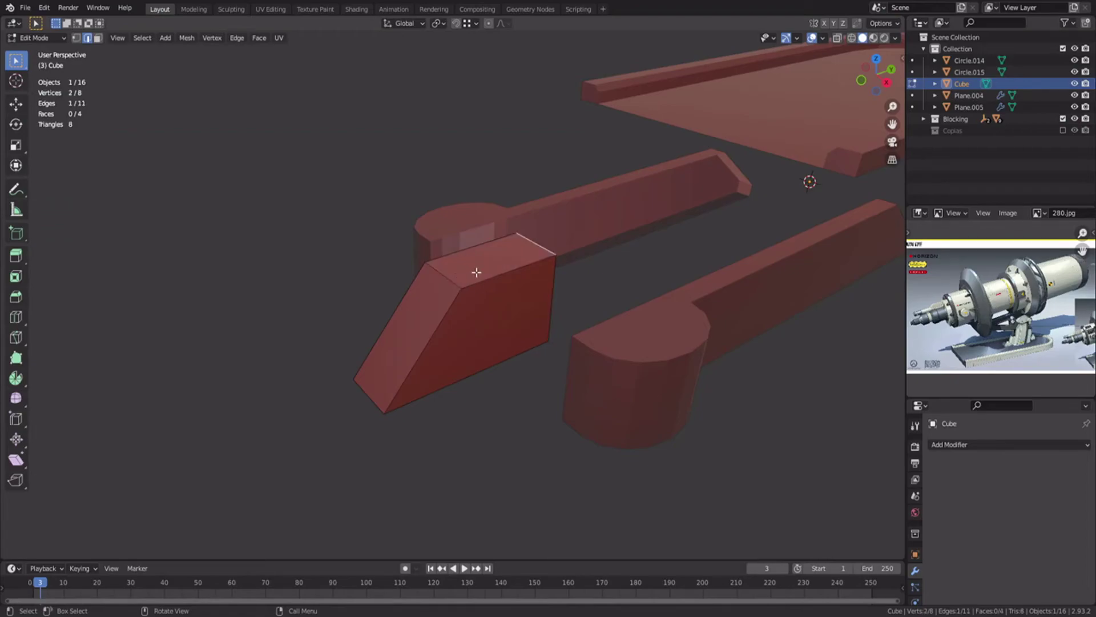
Extrude the wedge's bottom vertices down to the lower edge of the side panels.
alt+middle_drag(531, 242, 442, 282)
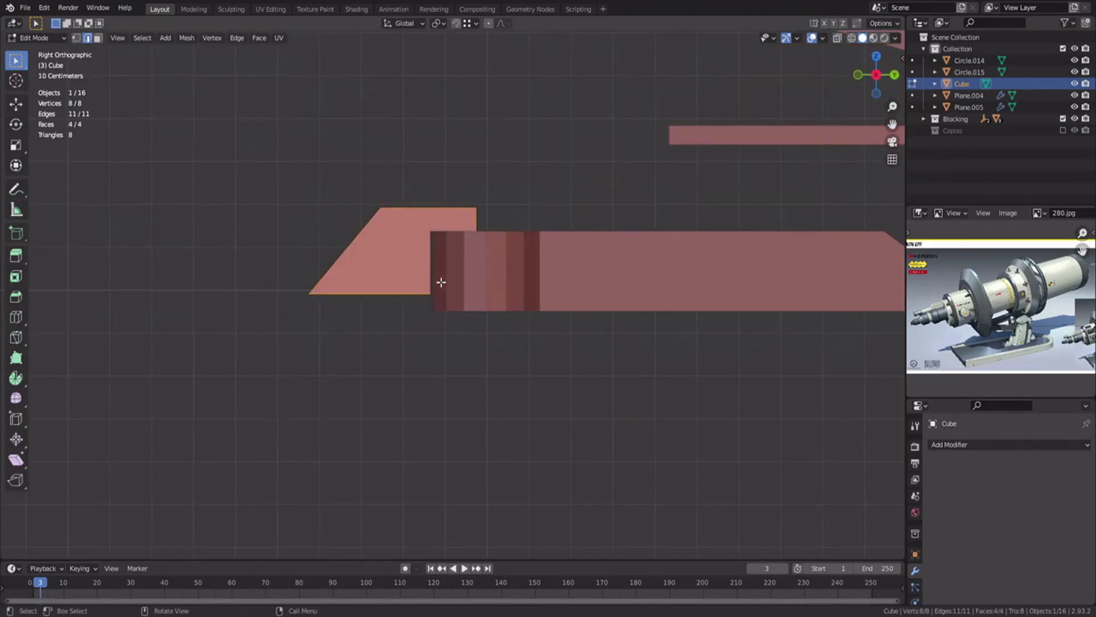
key(shift+z)
key(1)
drag(288, 274, 506, 306)
scroll(495, 301, up, 3)
key(shift+z)
key(shift+z)
shift+middle_drag(485, 296, 529, 310)
key(Tab)
shift+click(585, 201)
key(Tab)
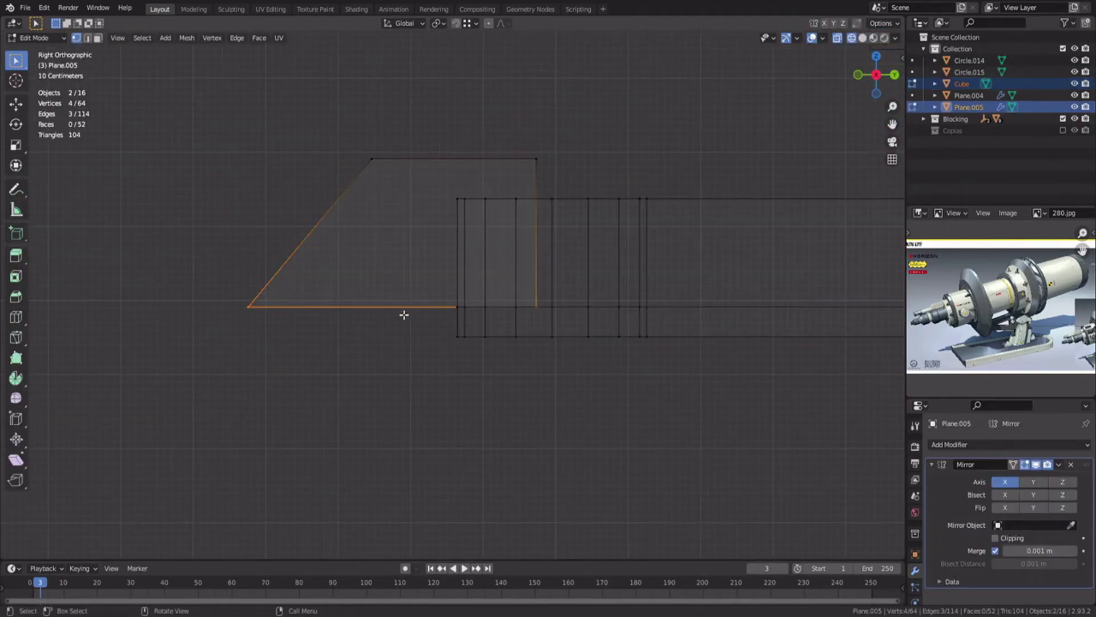
key(e)
click(443, 335)
Lower the wedge's top vertices along Z to just above the top of the side panels.
key(a)
key(Tab)
click(395, 157)
key(Tab)
drag(282, 100, 581, 173)
key(g)
key(z)
click(580, 187)
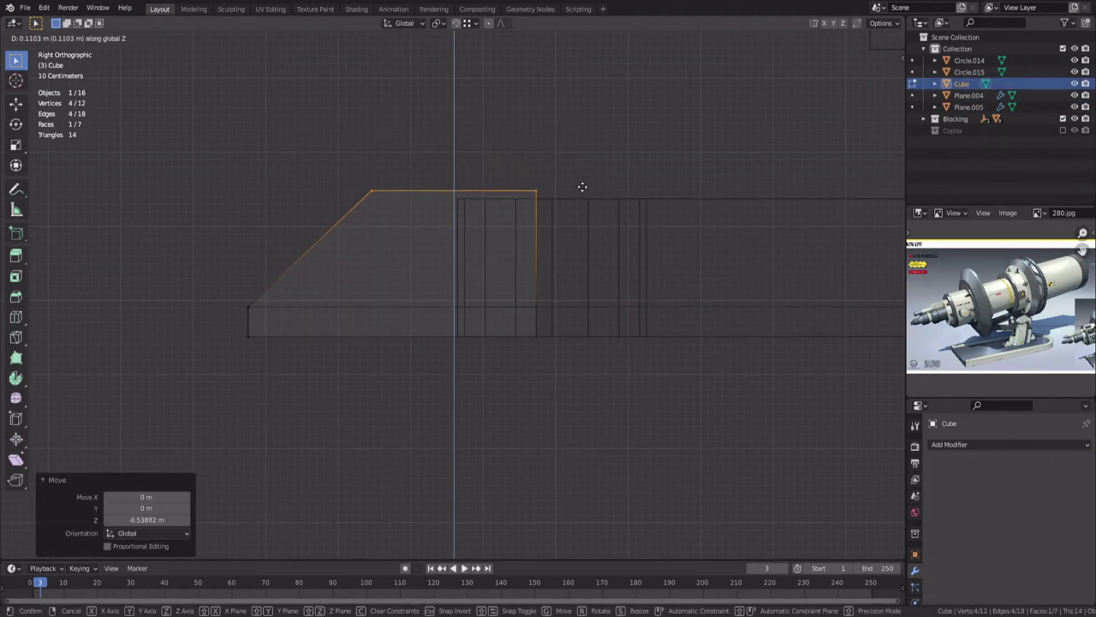
Extrude the wedge's rear end back along Y between the side panels.
scroll(584, 331, down, 4)
key(shift+z)
shift+middle_drag(759, 283, 525, 331)
key(e)
key(y)
click(602, 294)
Move the side panel mesh along X until both mirrored halves sit against the central wedge.
mouse_move(459, 361)
middle_down()
mouse_move(584, 390)
mouse_move(472, 379)
middle_up()
key(Tab)
click(605, 388)
key(Tab)
key(g)
key(x)
click(582, 387)
Select the side panels and central wedge together and move them 12.464 m in Y and 4.2094 m in Z, above the base plate.
key(Tab)
scroll(475, 376, down, 3)
click(540, 331)
shift+middle_drag(540, 331, 457, 371)
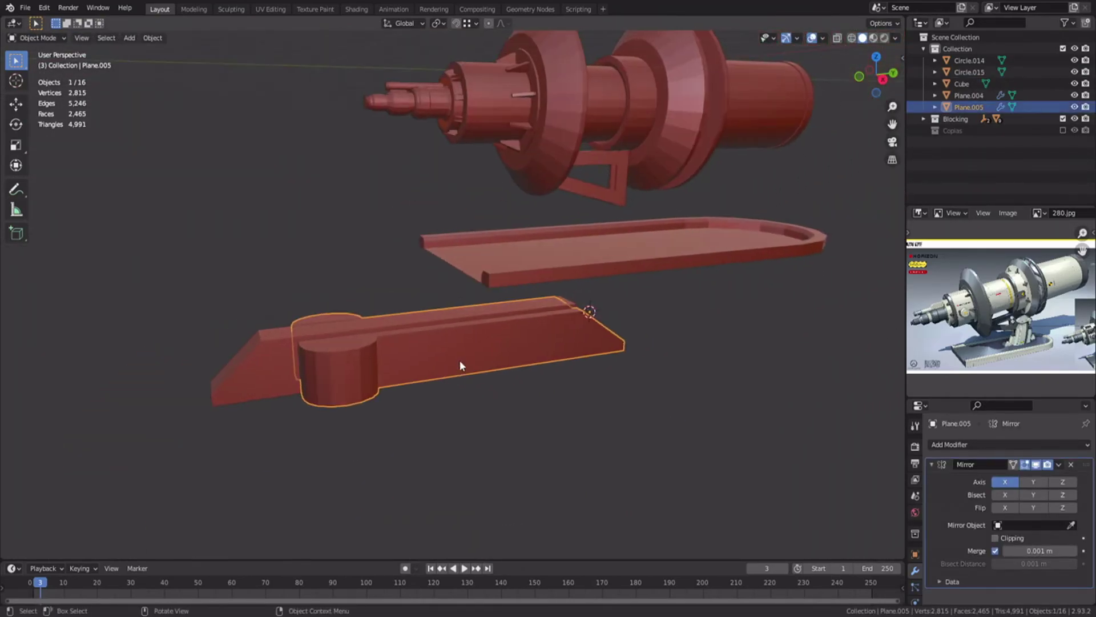
shift+click(553, 309)
key(Tab)
key(Tab)
middle_drag(710, 385, 632, 372)
key(KP_3)
key(g)
click(753, 225)
shift+middle_drag(708, 192, 628, 279)
Scale down the wedge and side panels together and lower them 0.8946 m in Z onto the base plate.
scroll(628, 278, up, 4)
key(KP_1)
key(s)
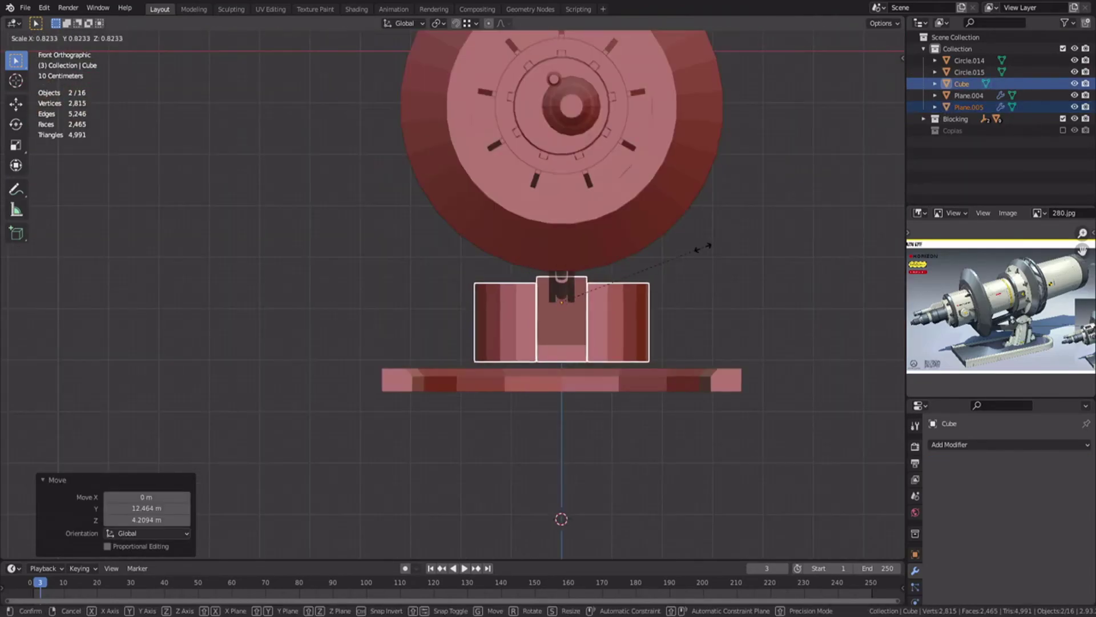
click(690, 251)
key(s)
click(701, 371)
Move the wedge and side panels along Y toward the front of the base plate.
middle_drag(673, 314, 528, 322)
key(g)
key(y)
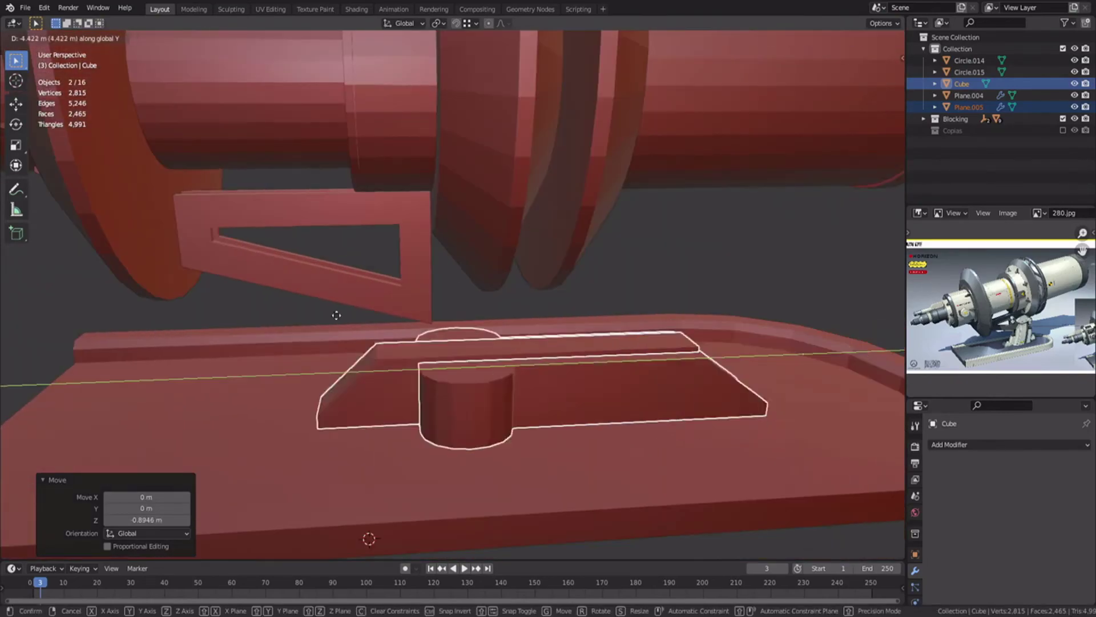
click(425, 337)
scroll(408, 342, down, 2)
key(alt+a)
Add an edge loop across the rear post of the triangular bracket beneath the body.
middle_drag(408, 343, 404, 269)
scroll(375, 279, up, 3)
click(375, 279)
key(Tab)
key(ctrl+r)
click(376, 225)
Extrude the lower rear face of the bracket's post backward beneath the large rings.
key(3)
click(352, 243)
mouse_move(375, 225)
middle_down()
mouse_move(352, 243)
mouse_move(379, 238)
middle_up()
key(e)
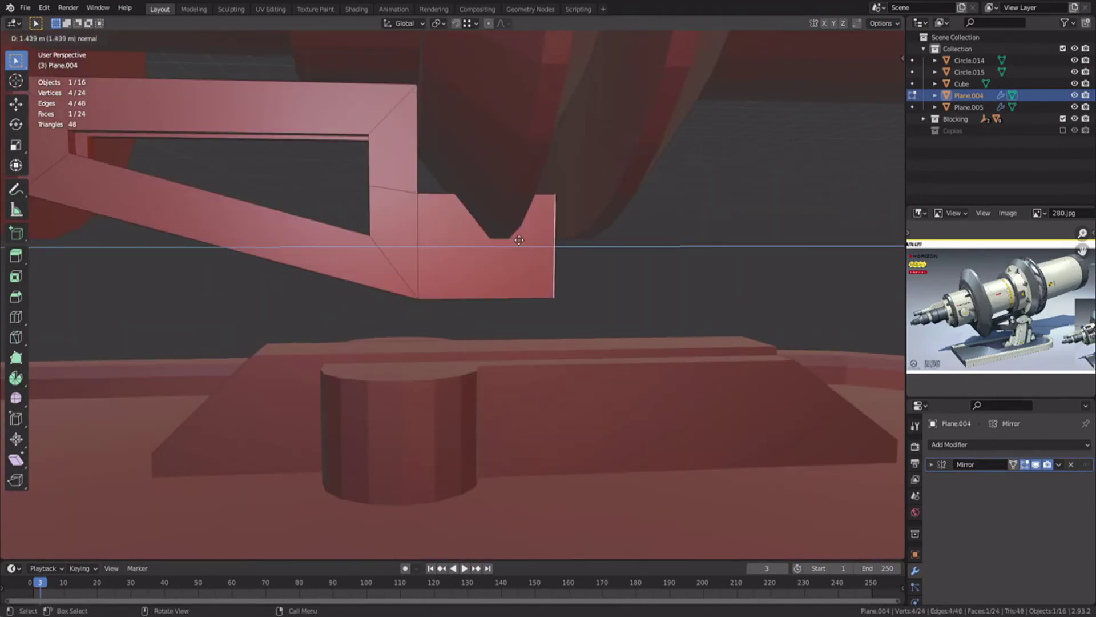
click(562, 237)
key(Tab)
Add a circle in side view and delete its lower vertices to leave an upper arch.
scroll(452, 247, down, 3)
key(KP_3)
key(shift+a)
click(516, 252)
key(Tab)
scroll(310, 438, up, 2)
drag(311, 438, 500, 475)
key(x)
click(501, 437)
Extrude the arch's open ends down along Z and fill the outline with a face.
drag(324, 416, 492, 457)
key(e)
key(z)
click(541, 479)
key(a)
shift+middle_drag(542, 478, 577, 388)
Extrude the rounded profile's outer edges by 0.23576 m and scale them up to form a beveled rim.
key(2)
middle_drag(577, 382, 488, 412)
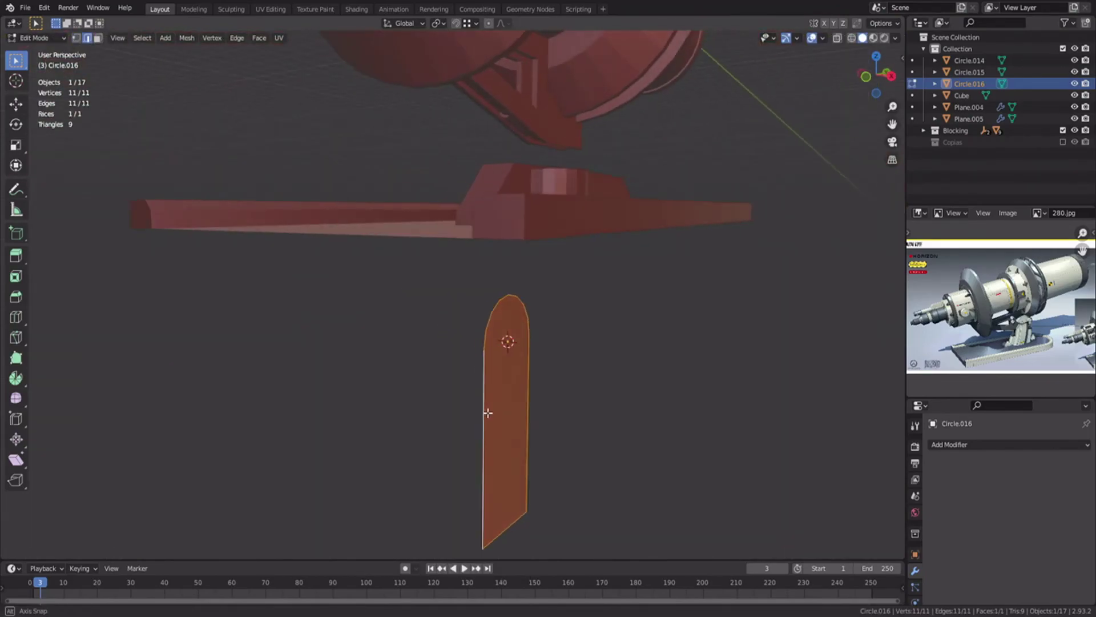
key(e)
click(546, 421)
key(s)
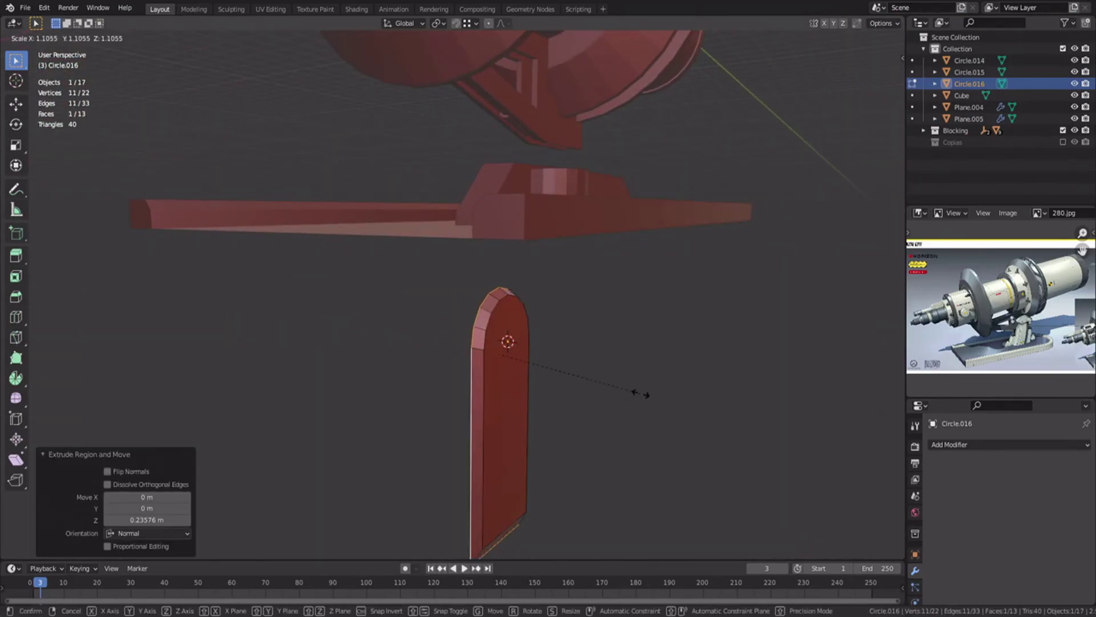
click(641, 393)
Move the bottom edge of the extruded rim along Z to line up with the profile's base.
click(504, 537)
middle_drag(504, 536, 480, 508)
key(g)
key(z)
ctrl+click(554, 535)
Extrude the back of the rounded arm along X to give it thickness.
key(3)
click(533, 497)
middle_drag(608, 435, 587, 451)
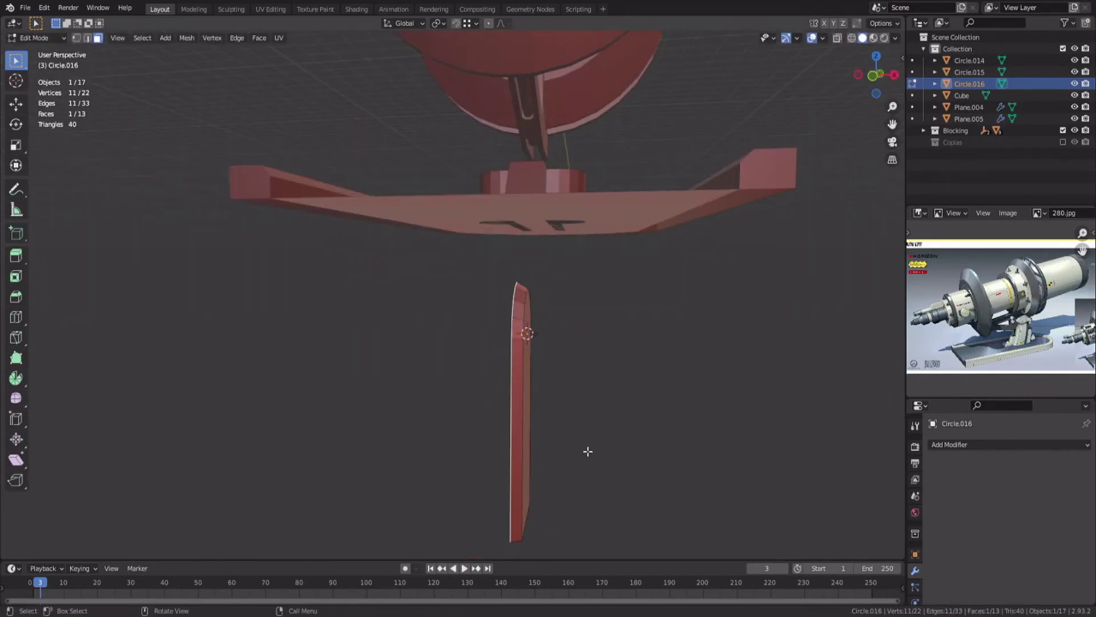
key(e)
key(x)
click(564, 450)
Move the whole arm mesh 3.7498 m along X and return to Object Mode.
key(a)
key(g)
key(x)
click(716, 438)
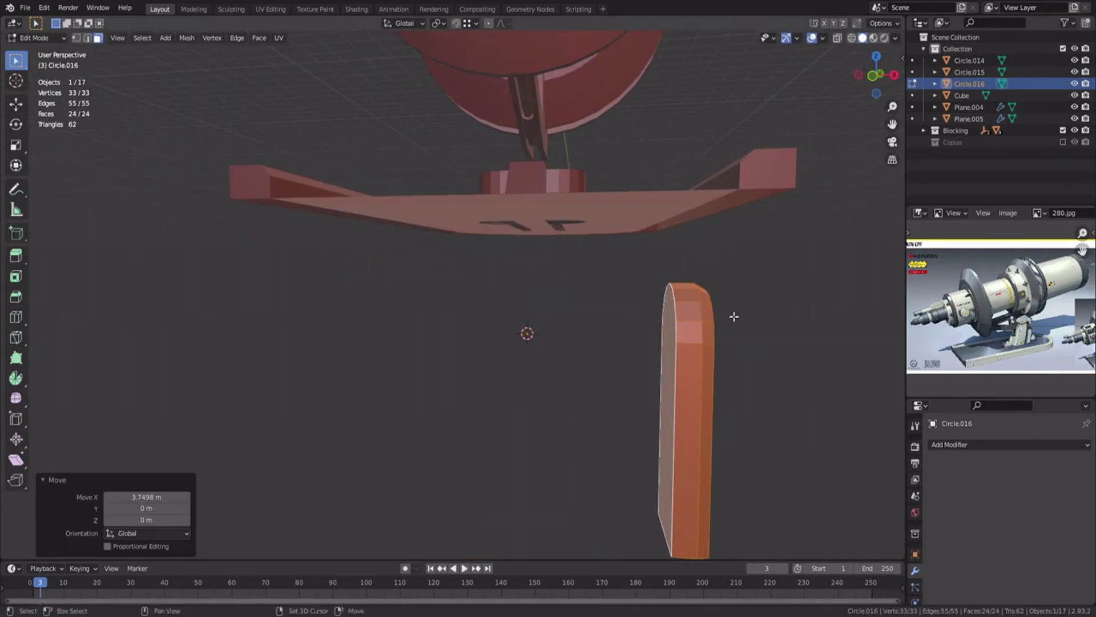
key(Tab)
Try to join the rounded arm to the base plate.
shift+click(772, 166)
key(ctrl+j)
key(ctrl+z)
Join the rounded arm to the mirrored side panels and select its linked mesh in Edit Mode.
middle_drag(772, 164, 687, 255)
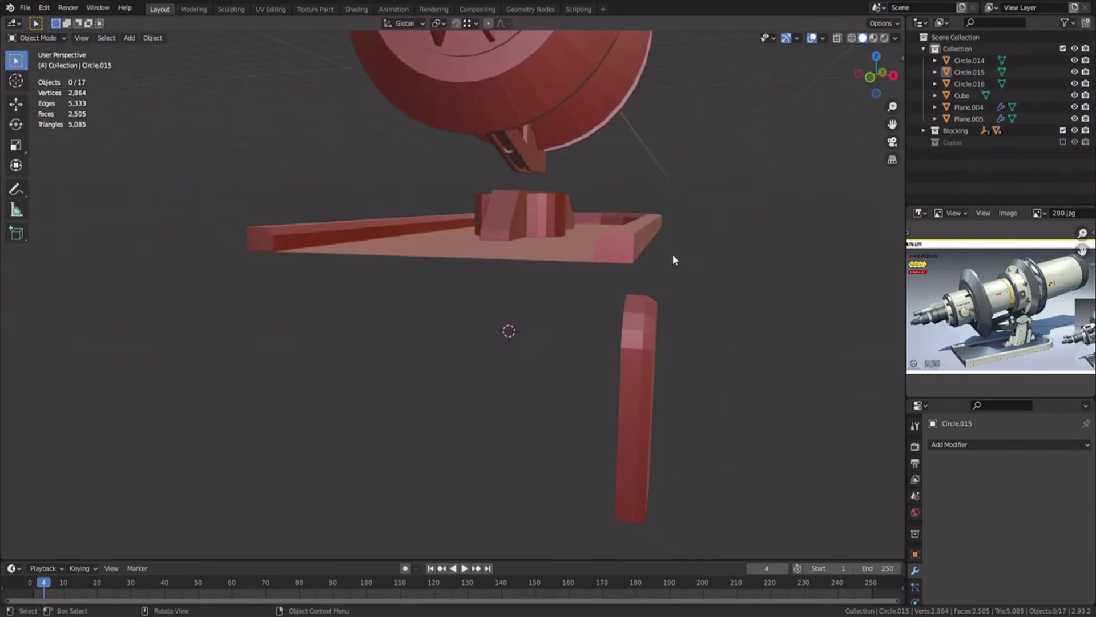
key(ctrl+j)
key(Tab)
key(l)
Shift the arm's rounded top vertices along Y in side view so the arm leans backward.
key(KP_3)
key(1)
key(shift+z)
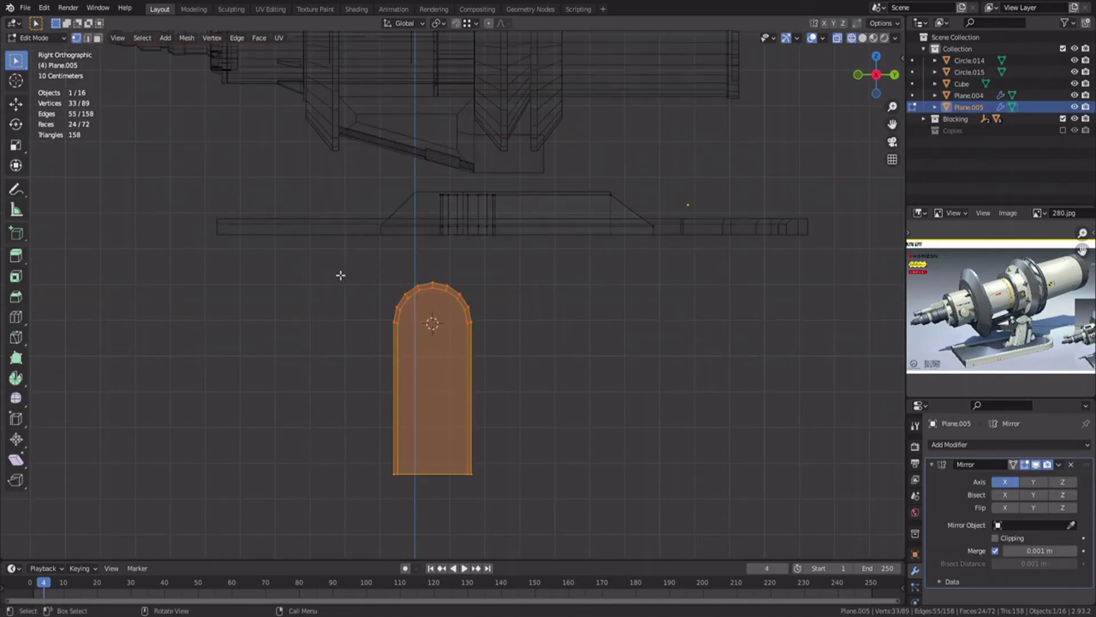
drag(337, 278, 574, 355)
key(shift+z)
key(g)
key(y)
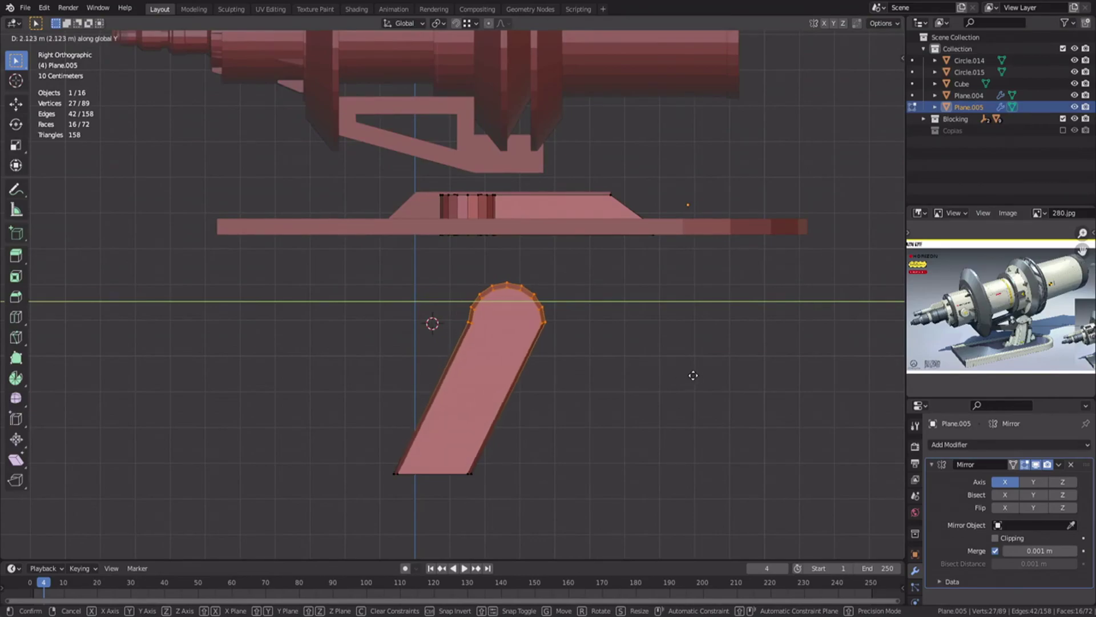
click(643, 374)
Select the entire arm, scale it down and raise it 5.7811 m in Z onto the side panels.
key(ctrl+l)
key(s)
click(513, 338)
shift+middle_drag(514, 339, 528, 430)
key(g)
key(z)
click(555, 252)
shift+middle_drag(530, 254, 508, 320)
scroll(508, 320, up, 3)
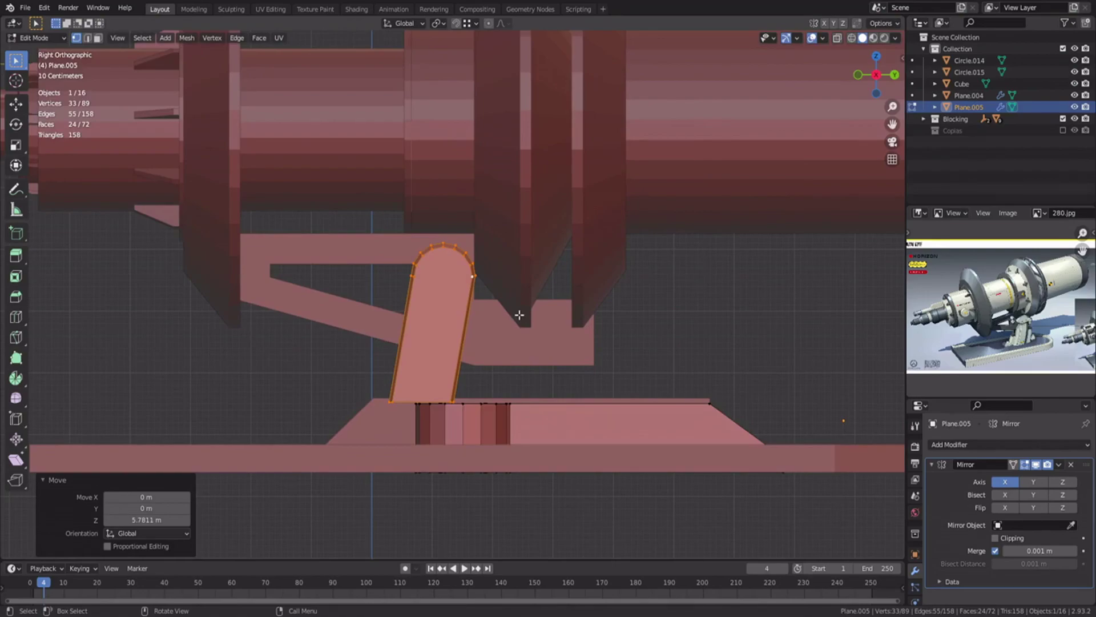
Scale the arm to 0.911 and lower it in Z until its base meets the side panels.
key(s)
click(517, 312)
key(g)
key(z)
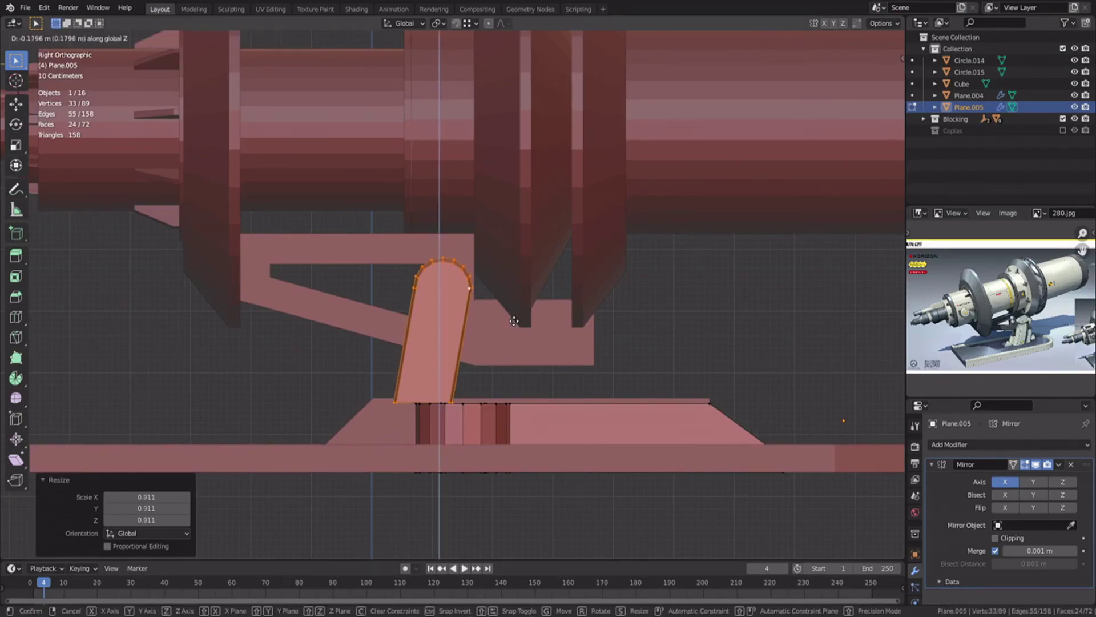
click(513, 322)
Move the arm along X so it stands on the side panel's rounded cylinder.
mouse_move(372, 376)
middle_down()
mouse_move(538, 358)
mouse_move(448, 351)
middle_up()
key(g)
key(x)
click(360, 256)
Select the side panel's rounded front section without its rear end and move it -0.80068 m along Y.
click(498, 368)
key(l)
key(shift+z)
key(c)
middle_drag(865, 395, 800, 340)
key(shift+z)
key(g)
key(y)
click(620, 362)
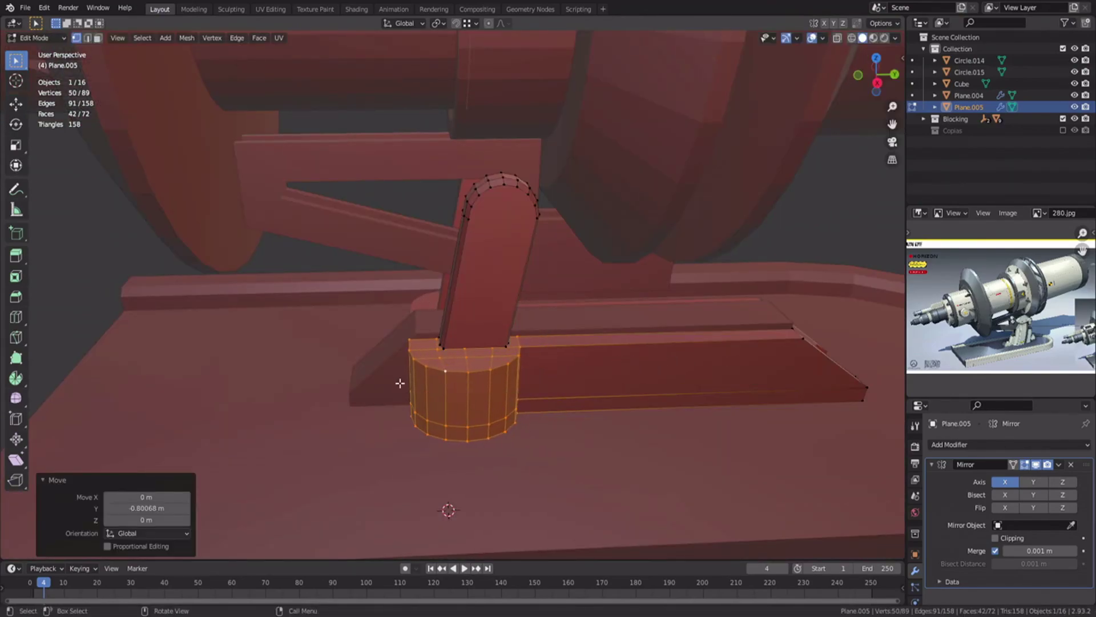
Select only the front half of the side panel's cylinder and move it along Y to elongate it.
key(alt+a)
key(shift+z)
click(454, 377)
key(l)
key(c)
middle_drag(502, 354, 857, 391)
right_click(857, 391)
key(shift+z)
key(g)
key(x)
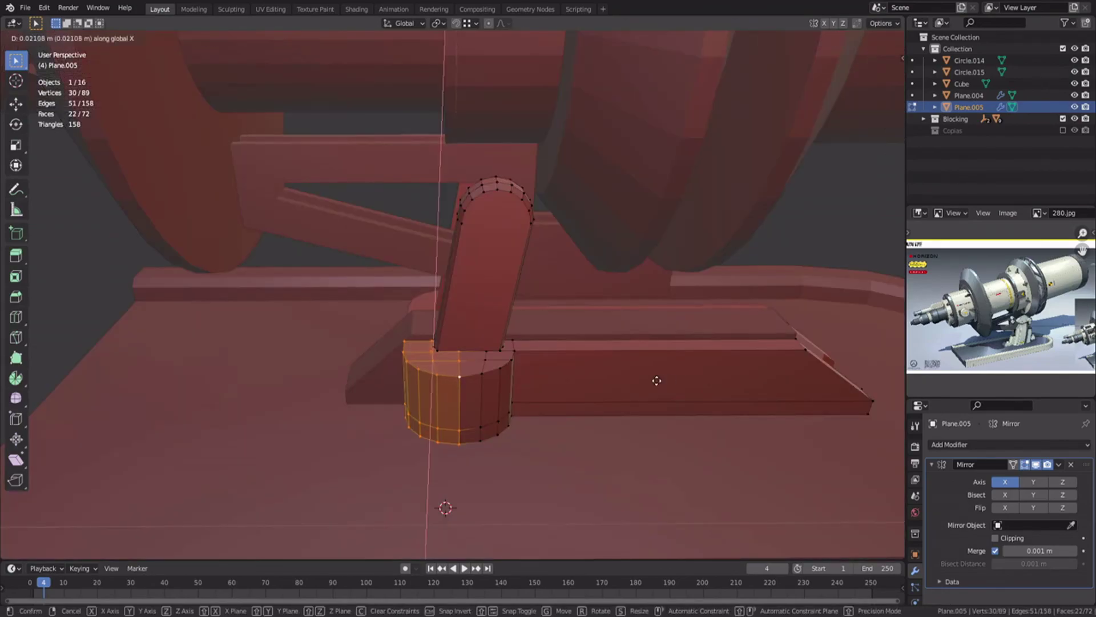
key(y)
click(619, 376)
Move the edge loop at the front of the side panel's cylinder along Y and save the file.
alt+click(397, 391)
key(g)
key(y)
click(434, 383)
key(Tab)
middle_drag(437, 382, 495, 379)
key(alt+a)
key(ctrl+s)
Select the central wedge's front vertices, move them forward along Y and save the file.
click(493, 330)
key(Tab)
key(z)
click(443, 350)
drag(400, 288, 534, 448)
key(z)
key(g)
key(y)
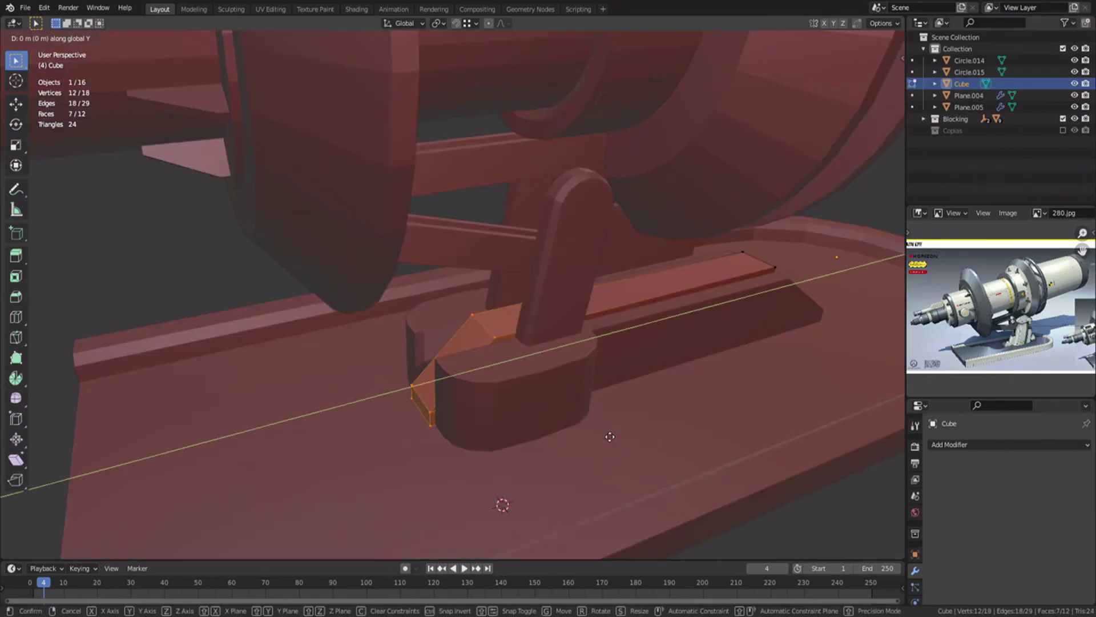
click(545, 449)
key(Tab)
key(alt+a)
key(ctrl+s)
Select the side panels, base plate and central wedge together, move them along Z and save the file.
middle_drag(557, 429, 450, 360)
click(459, 365)
scroll(457, 355, down, 1)
shift+click(502, 471)
key(g)
key(z)
right_click(531, 323)
shift+click(510, 373)
key(g)
key(z)
click(501, 345)
key(alt+a)
key(ctrl+s)
scroll(451, 337, down, 5)
middle_drag(450, 336, 455, 289)
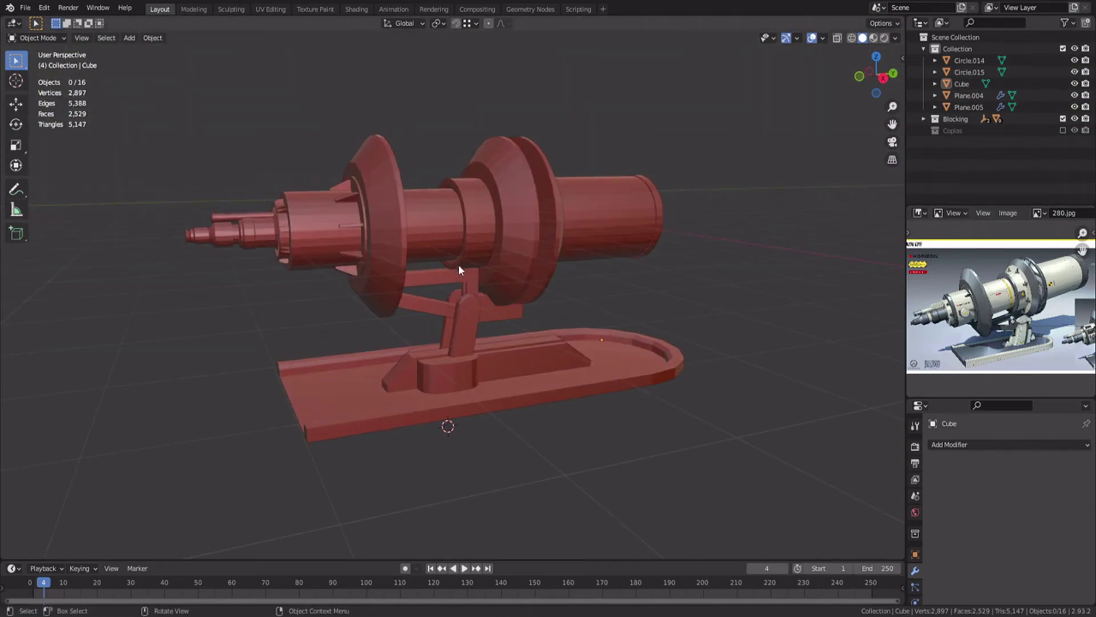